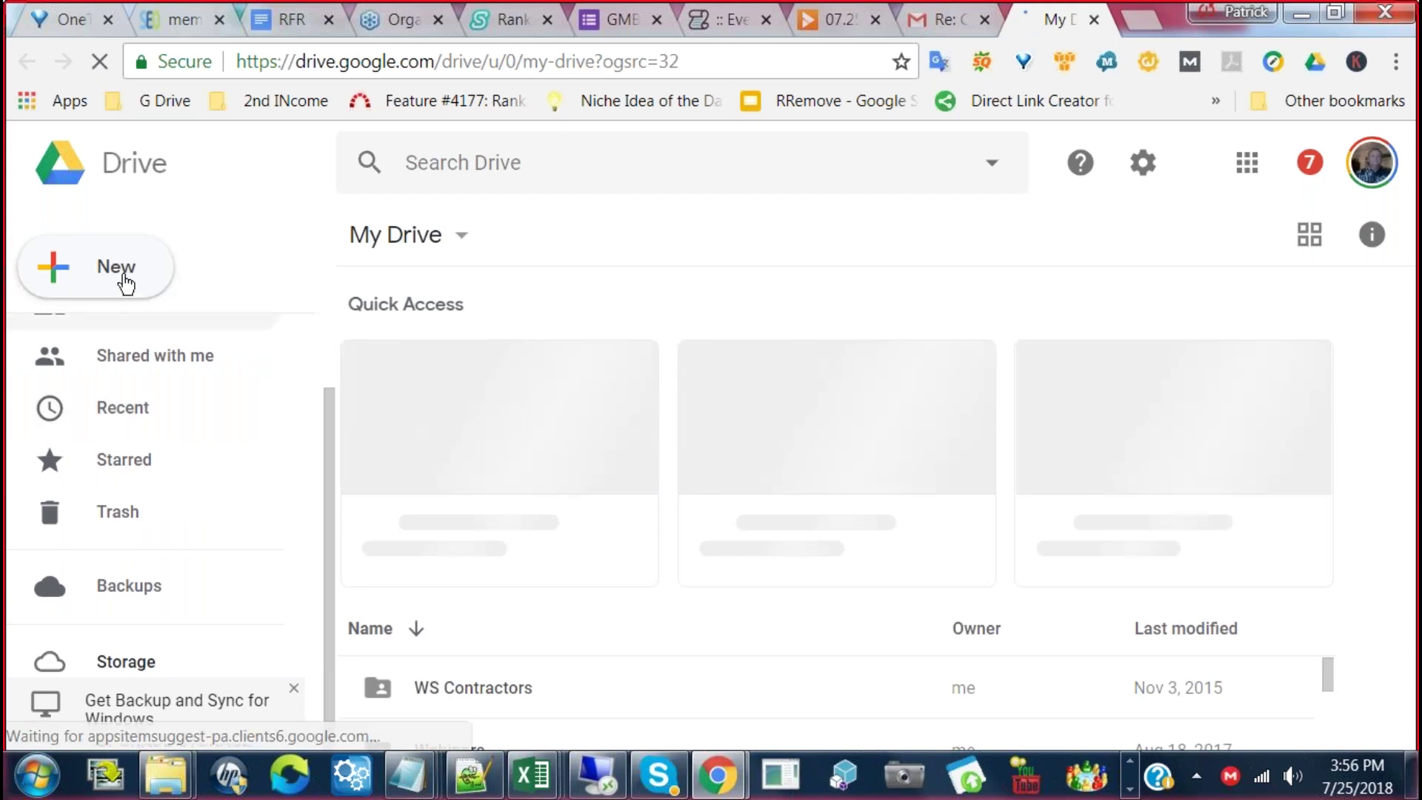
Create a new Google Sites website from My Drive
left_click(121, 283)
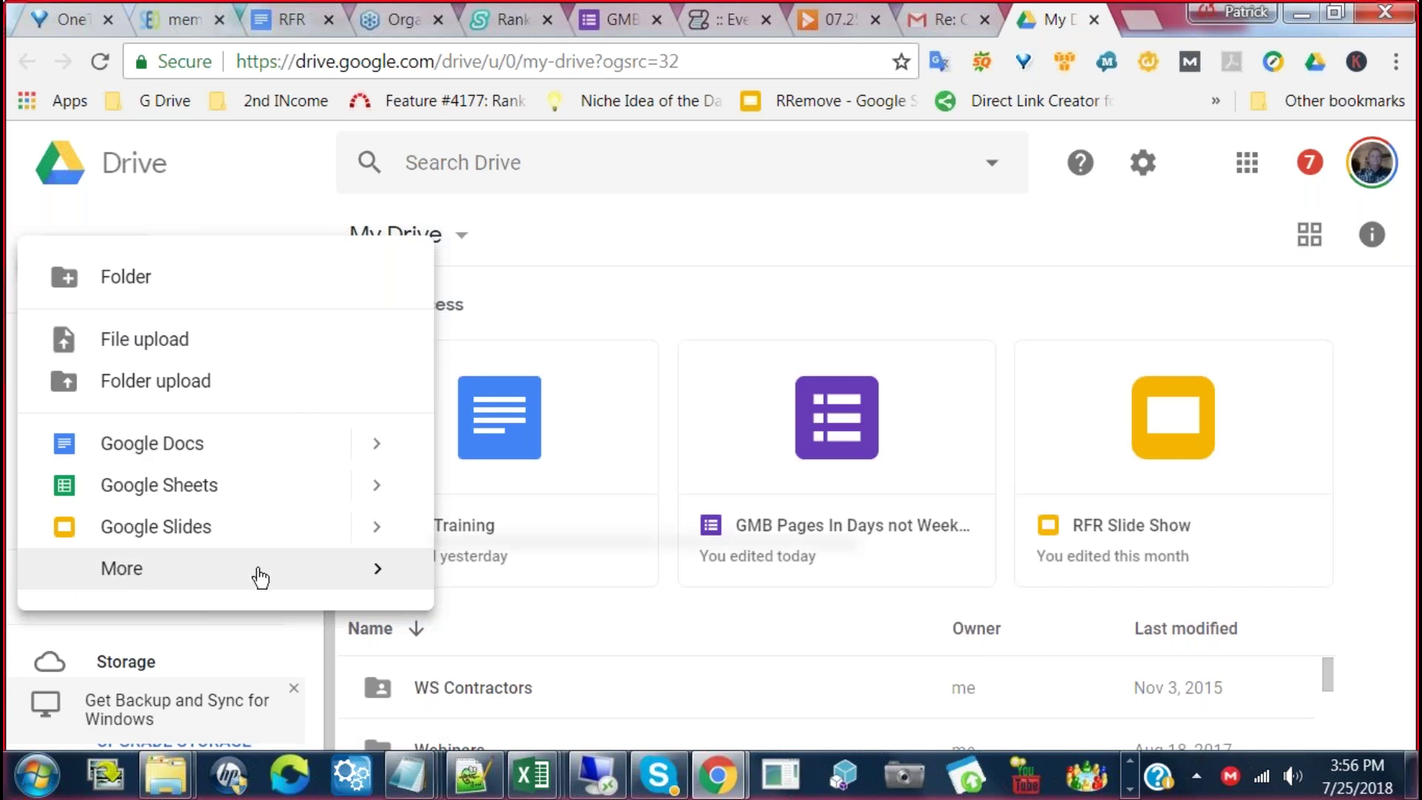
left_click(381, 576)
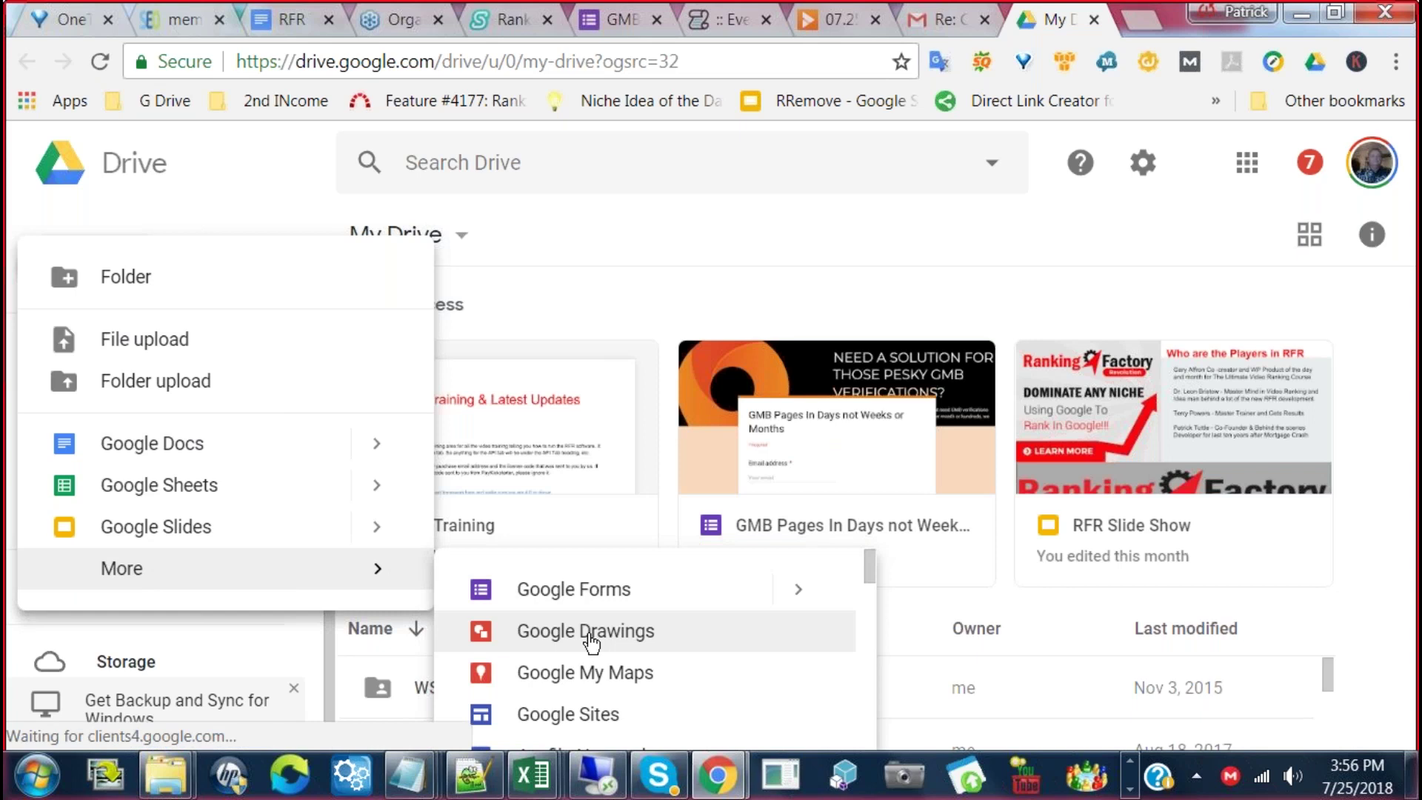
left_click(541, 722)
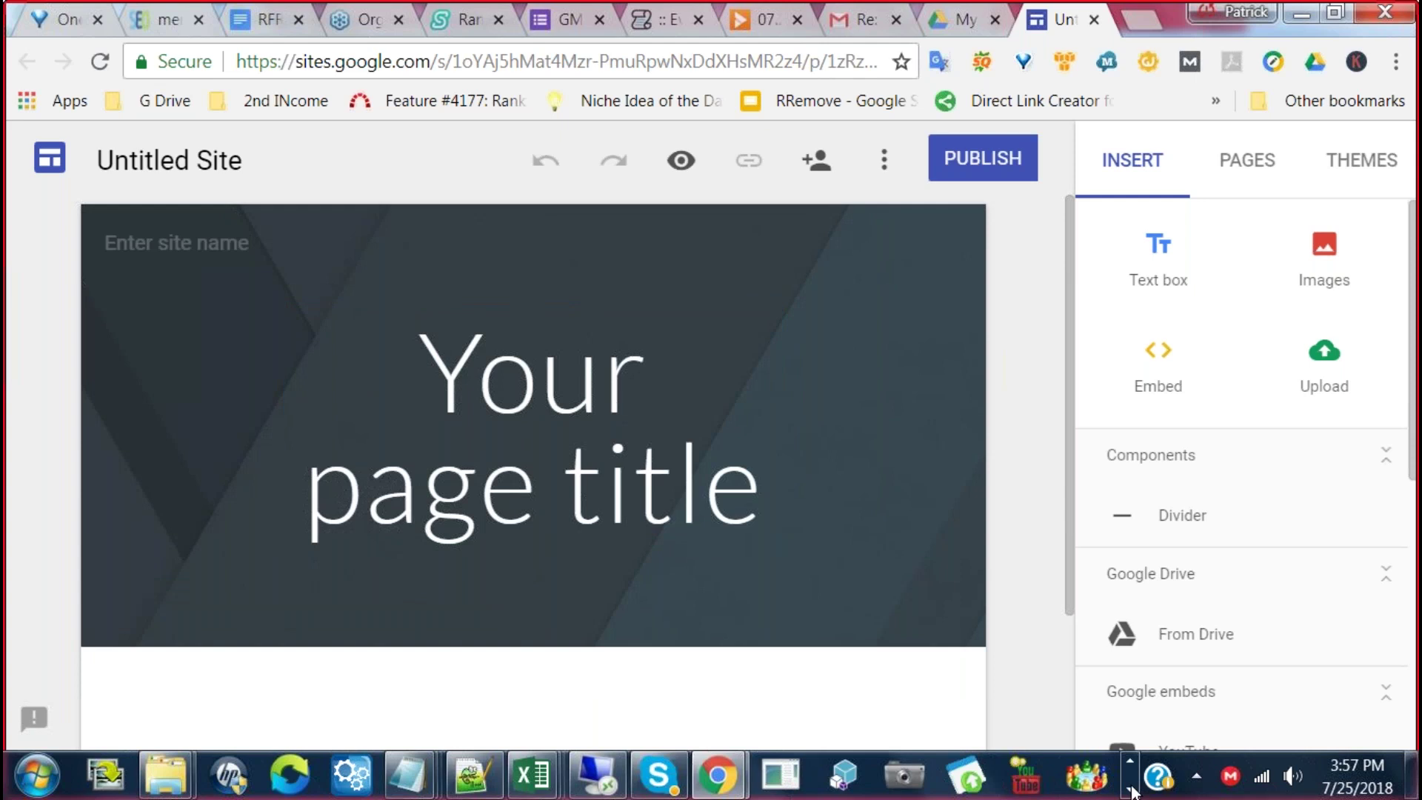
Switch to Ranking Factory Revolutions and look over the GDrive Tool and the Link Grabber, closing each tool after viewing
left_click(1131, 790)
left_click(1131, 791)
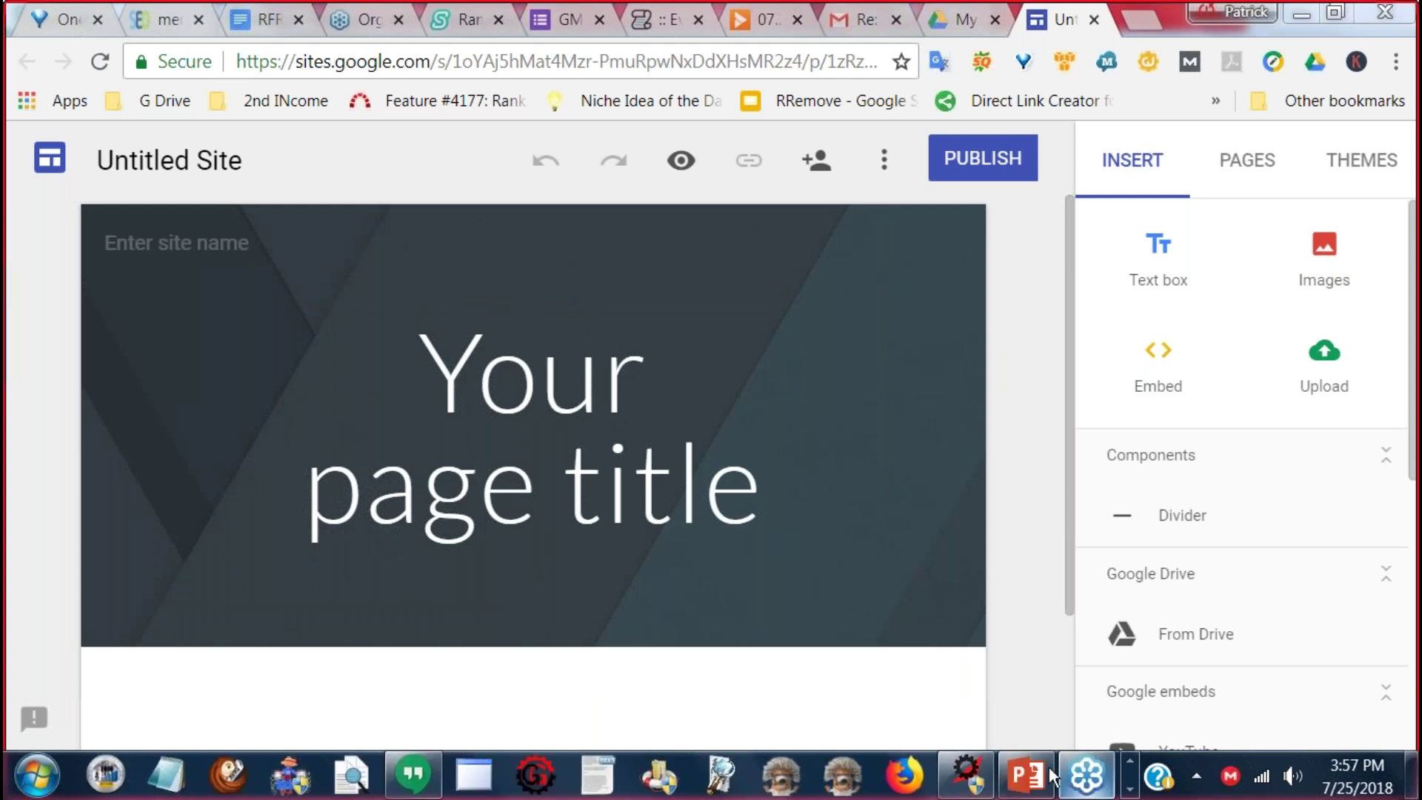
left_click(964, 774)
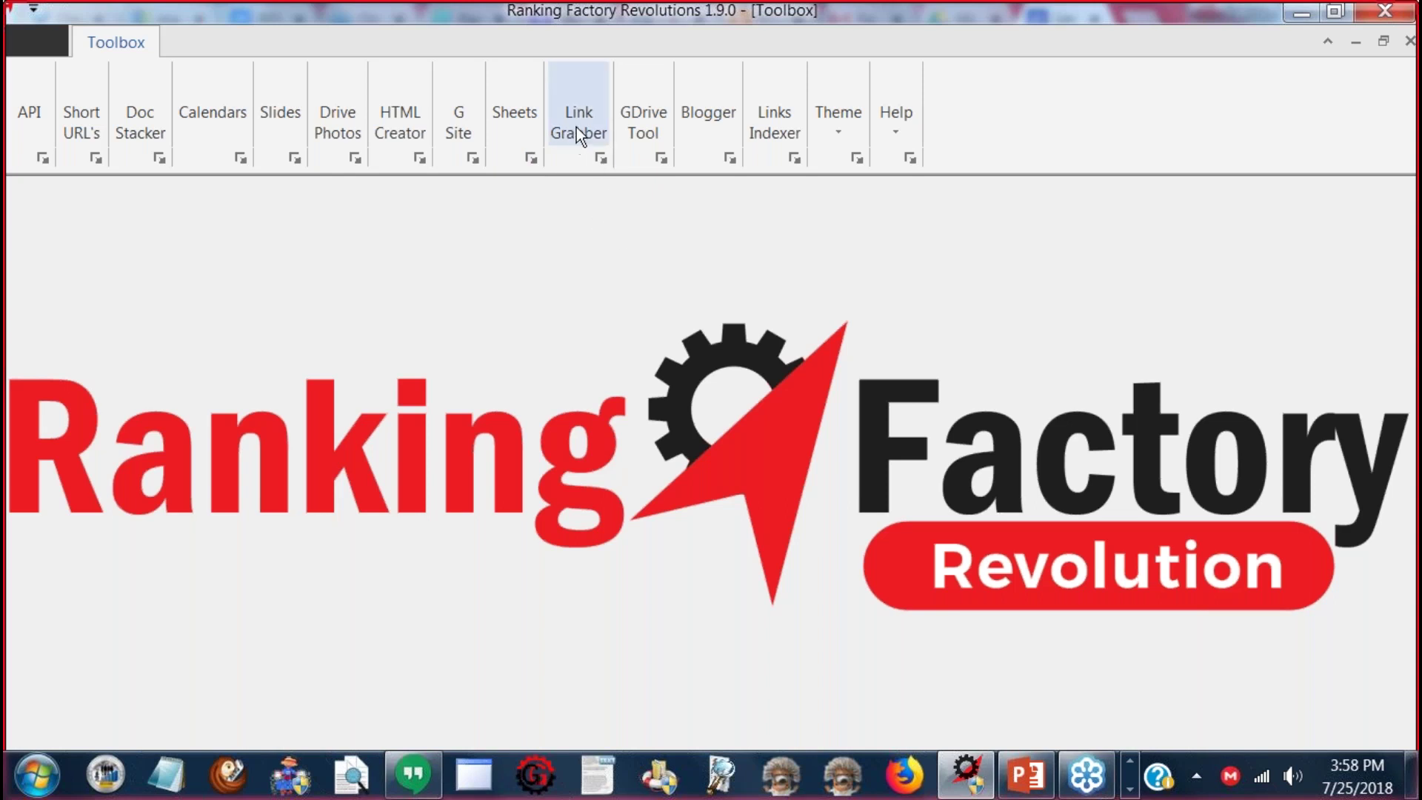
left_click(641, 123)
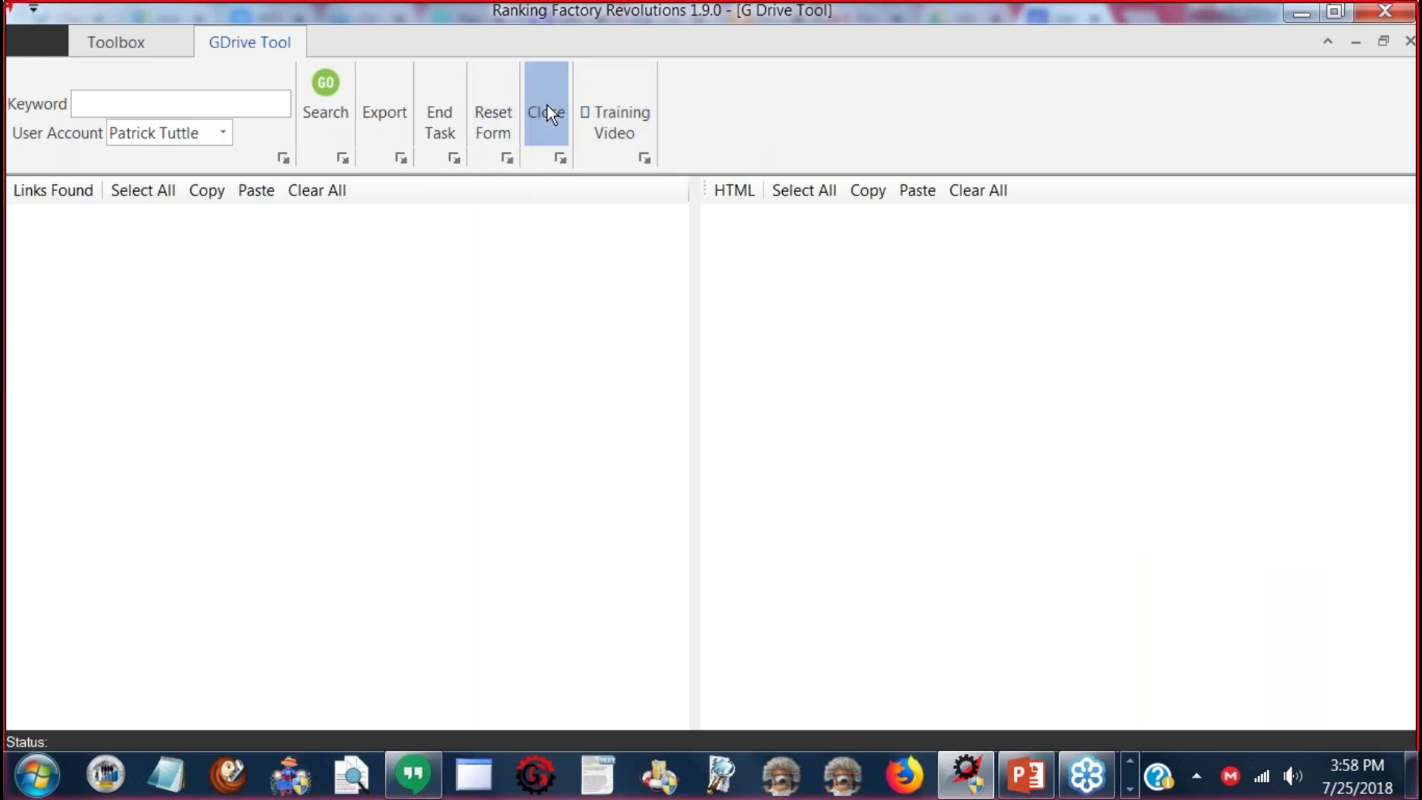
left_click(545, 125)
left_click(563, 139)
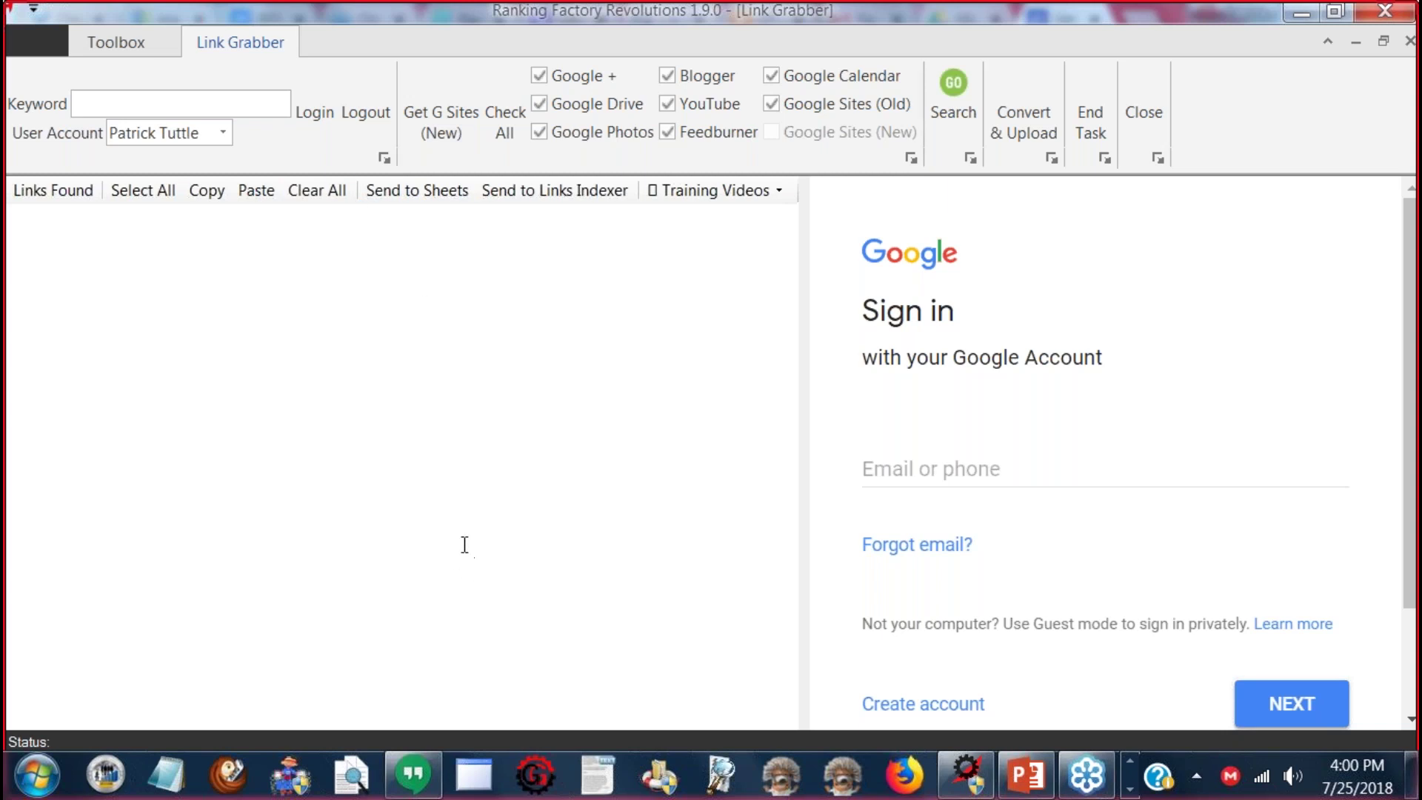
left_click(1140, 112)
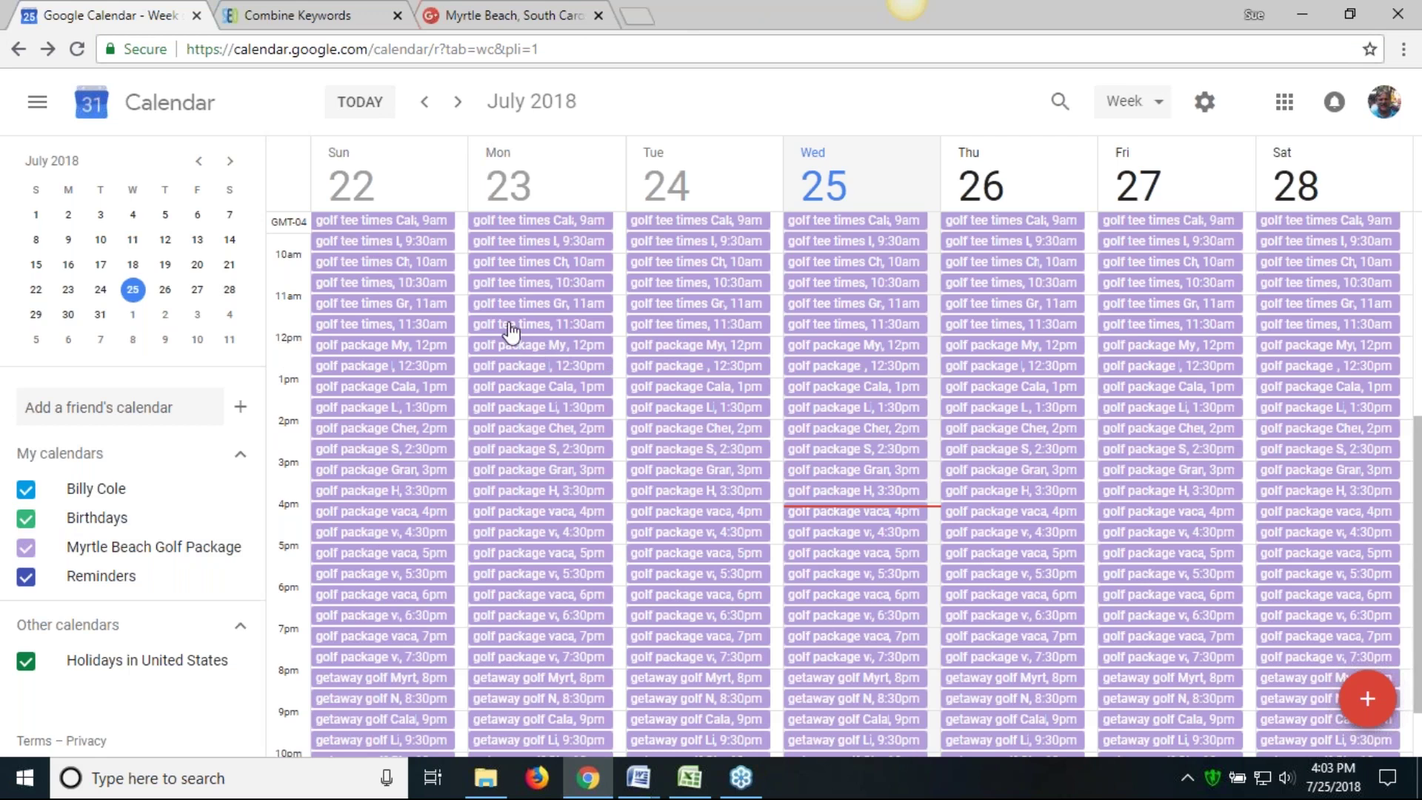
Examine Tuesday's 3 pm "golf package Grand Strand" event in Google Calendar and the keyword lists on the Combine Keywords page
left_click(661, 474)
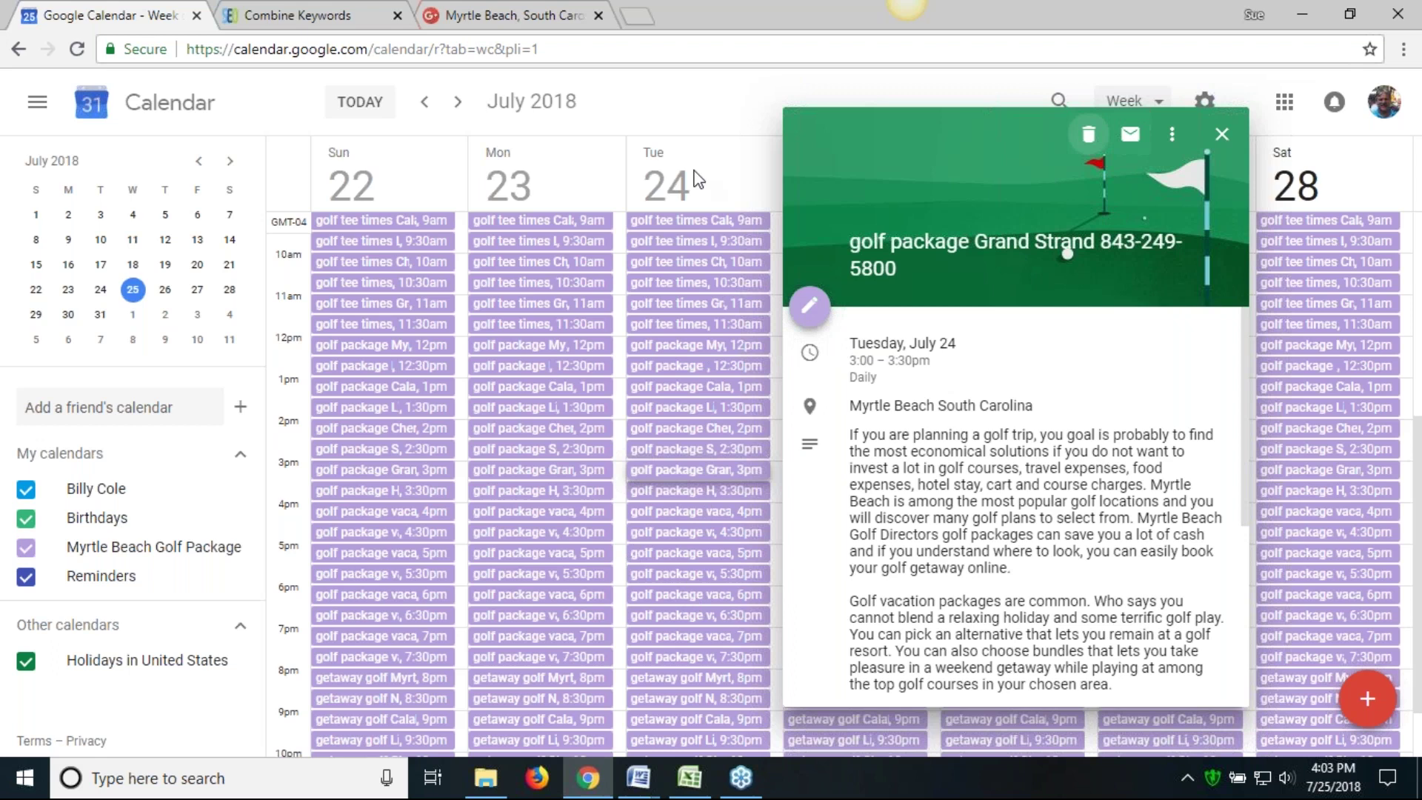
left_click(298, 17)
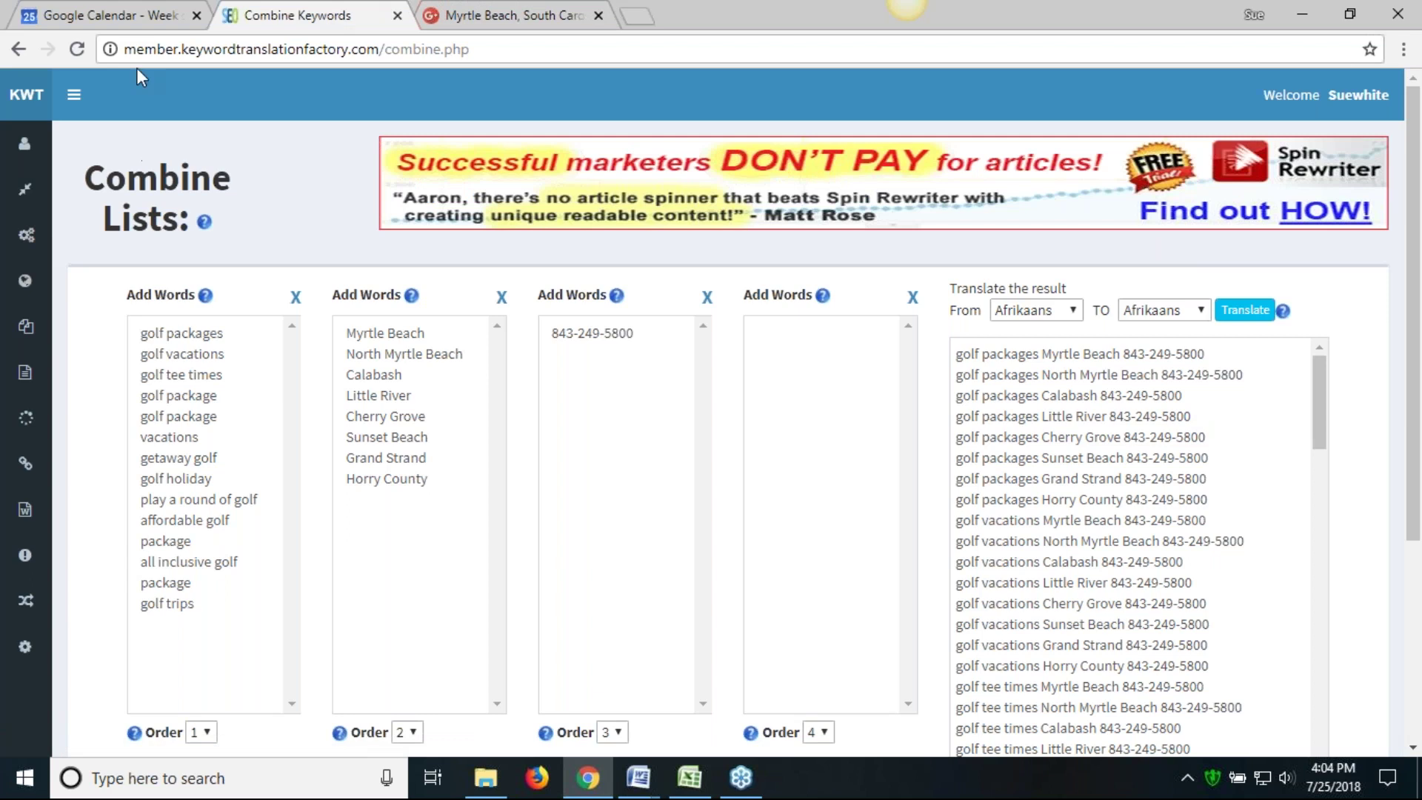
left_click(109, 15)
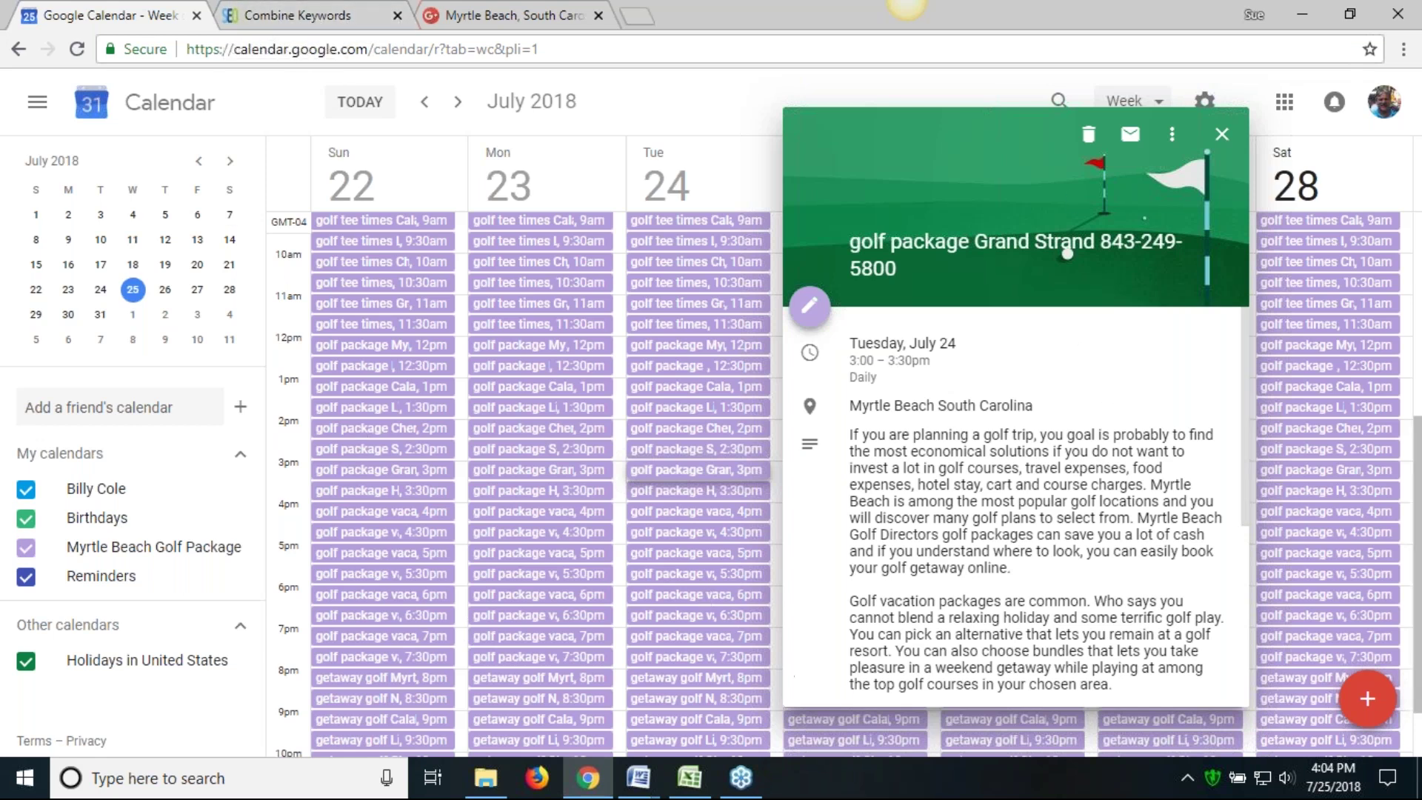
left_click(1222, 134)
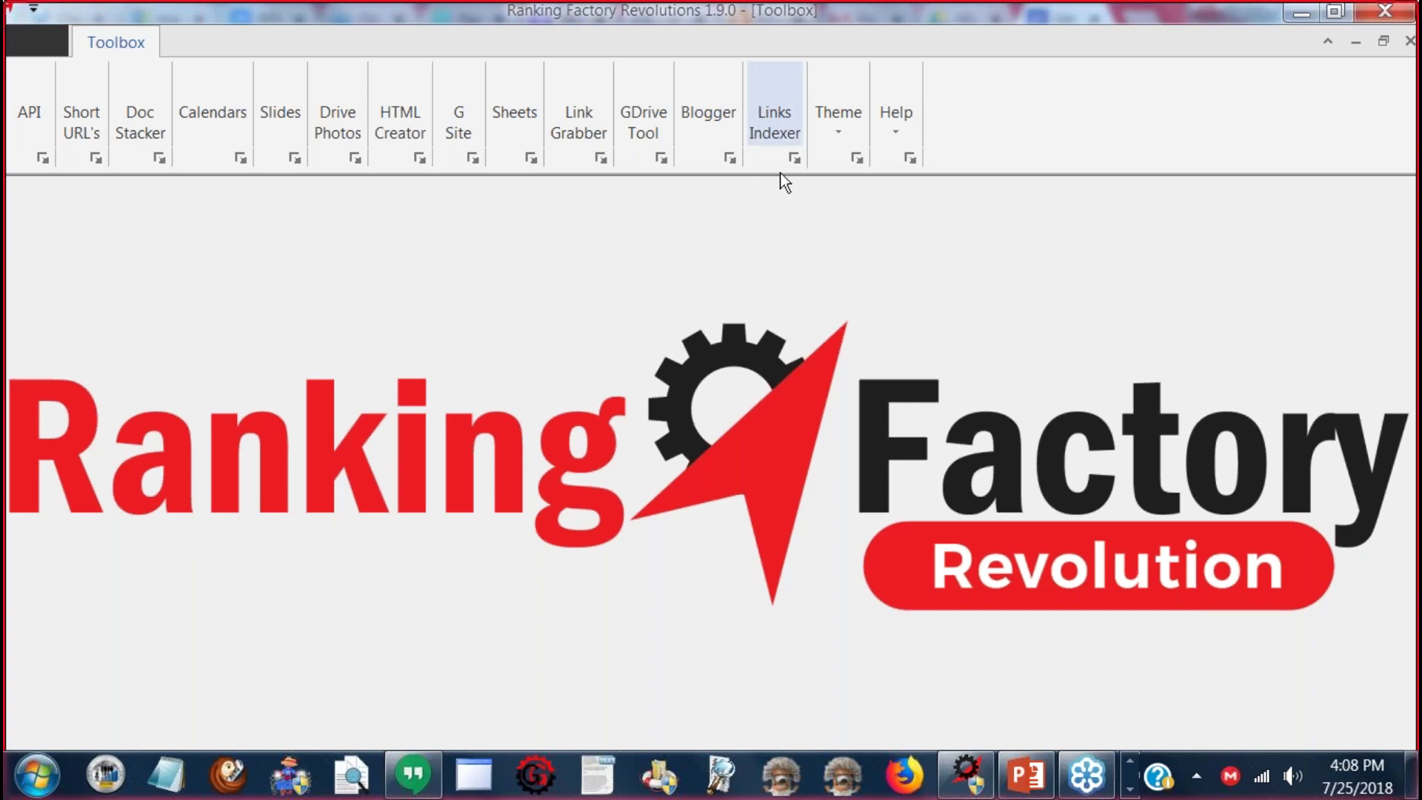
Look over the Links Indexer tool in Ranking Factory Revolutions, glance at the PowerPoint presentation, and close the tool
left_click(774, 124)
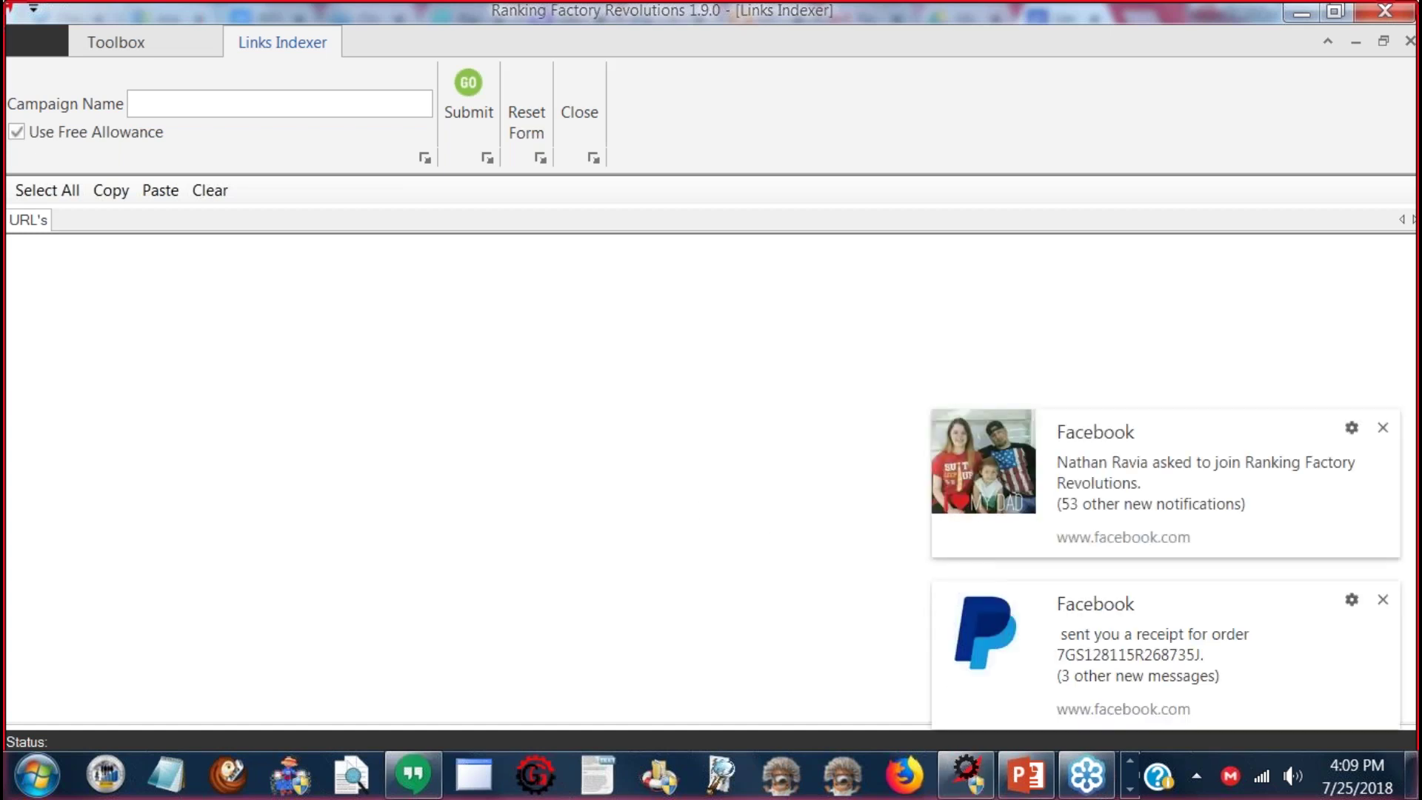
mouse_move(1010, 770)
left_click(999, 733)
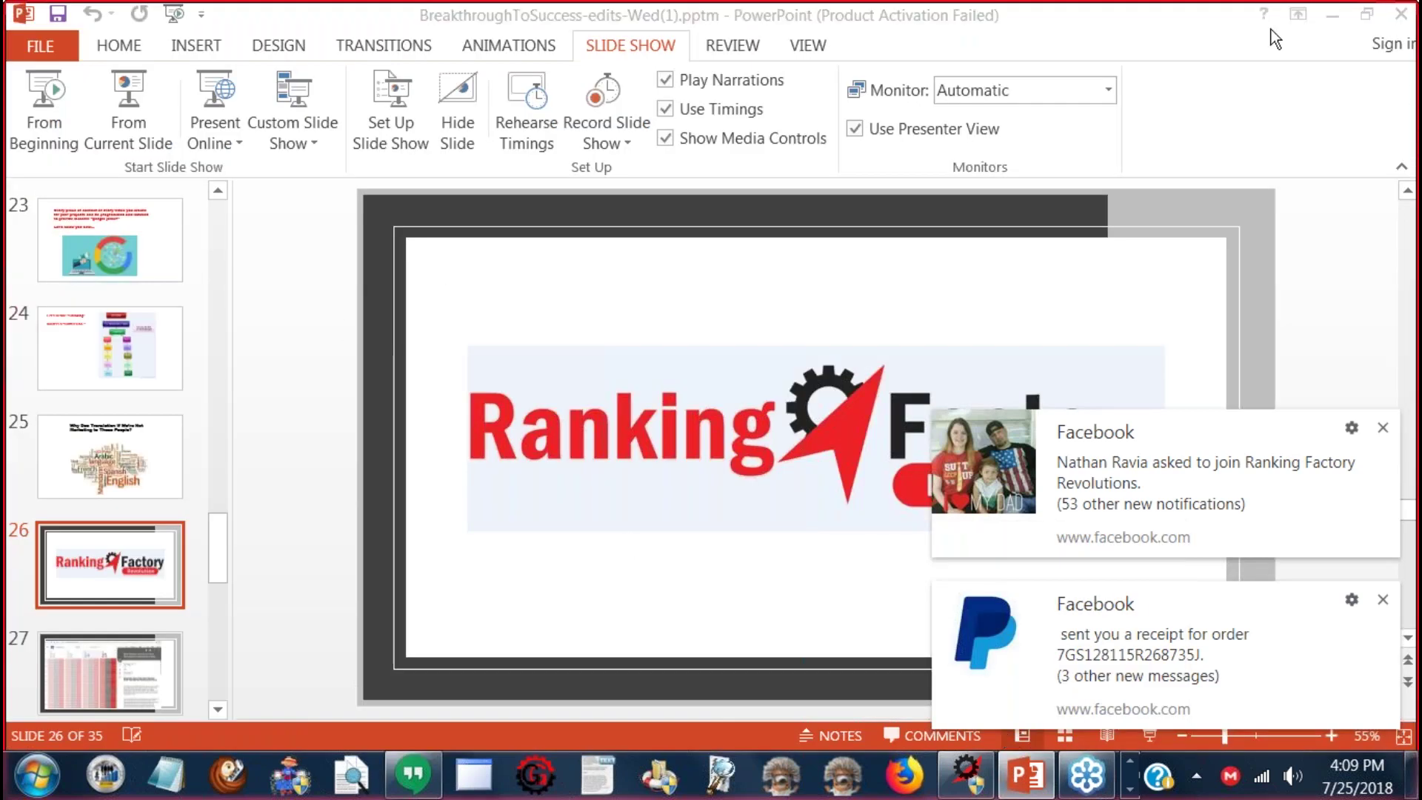
left_click(1338, 18)
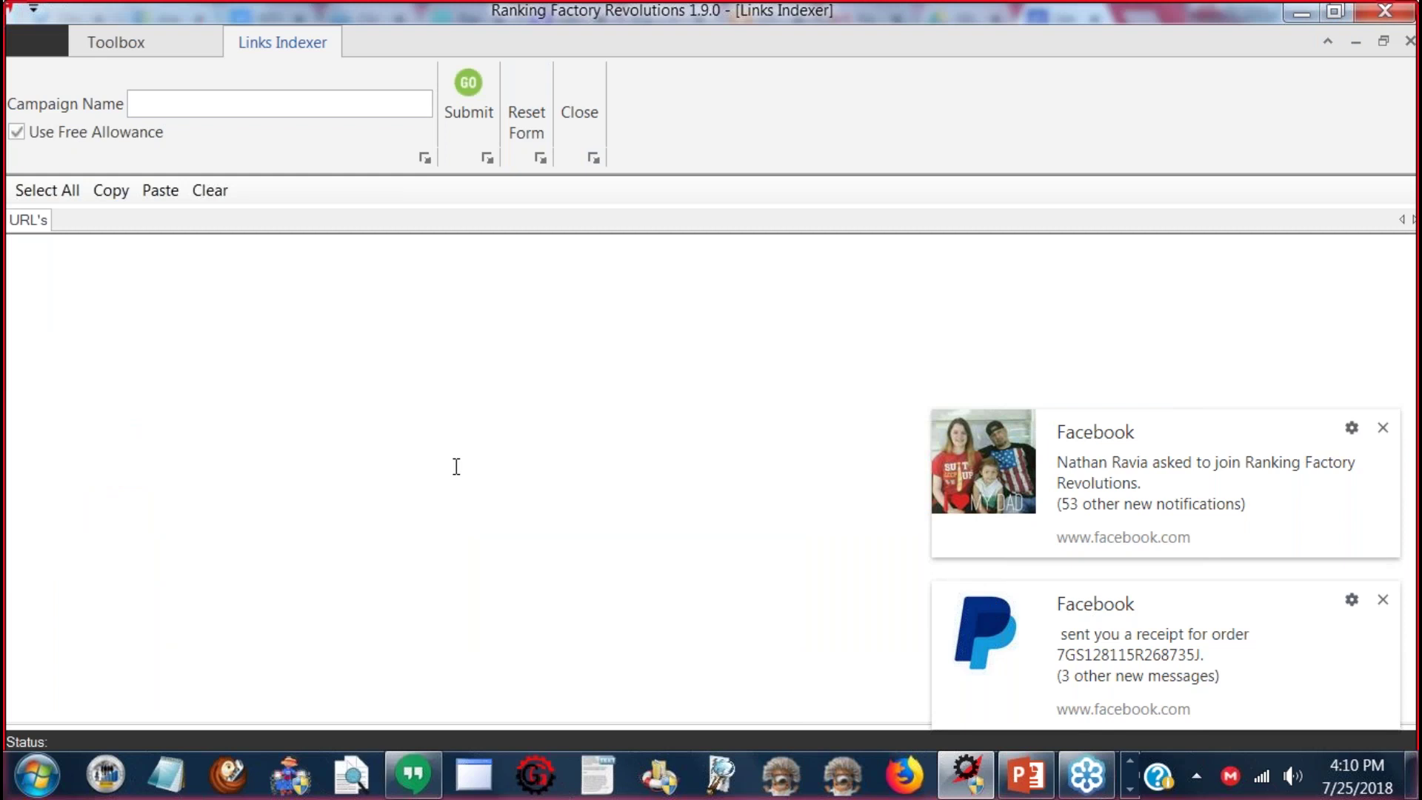
left_click(581, 118)
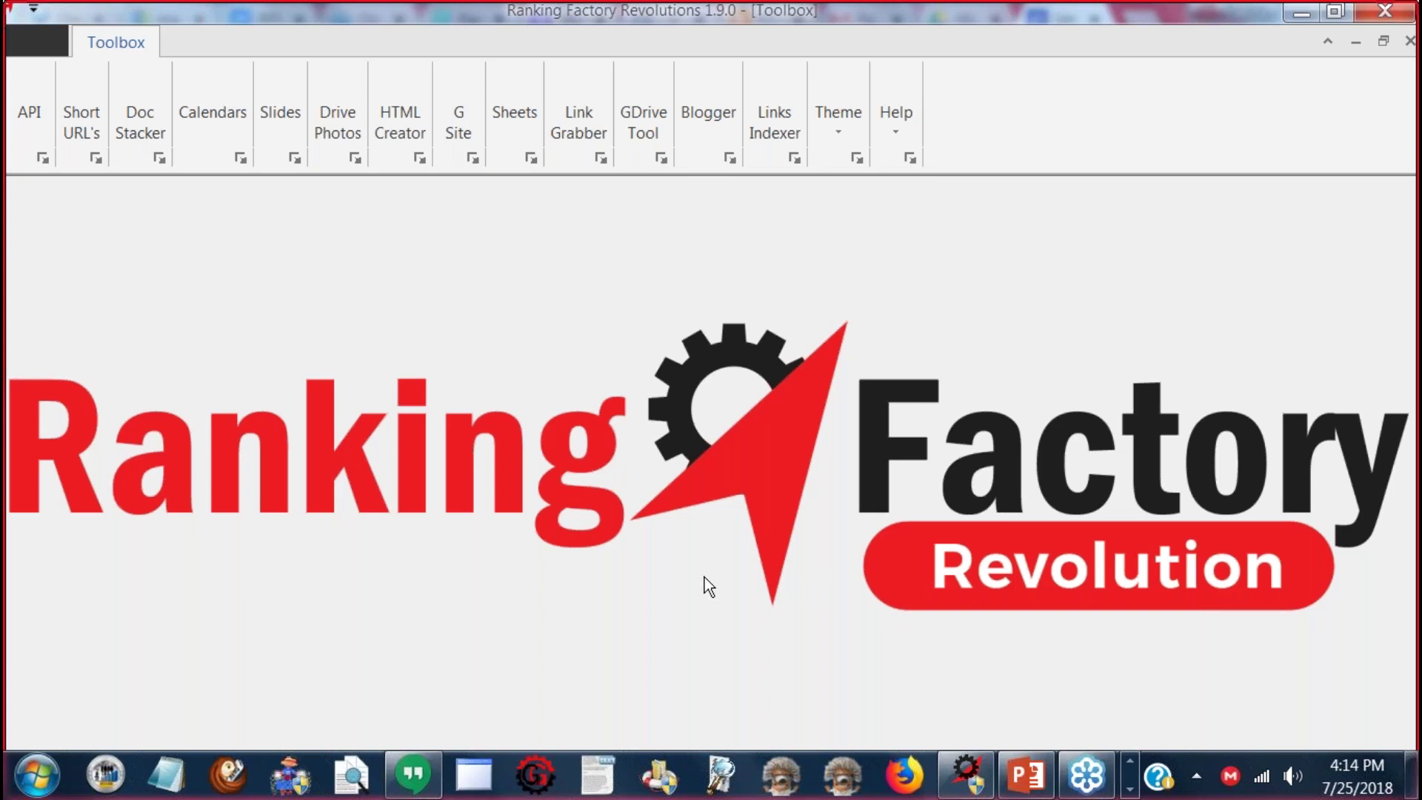
Switch to Skype and open the Ranking Factory Revolution group conversation
mouse_move(1125, 762)
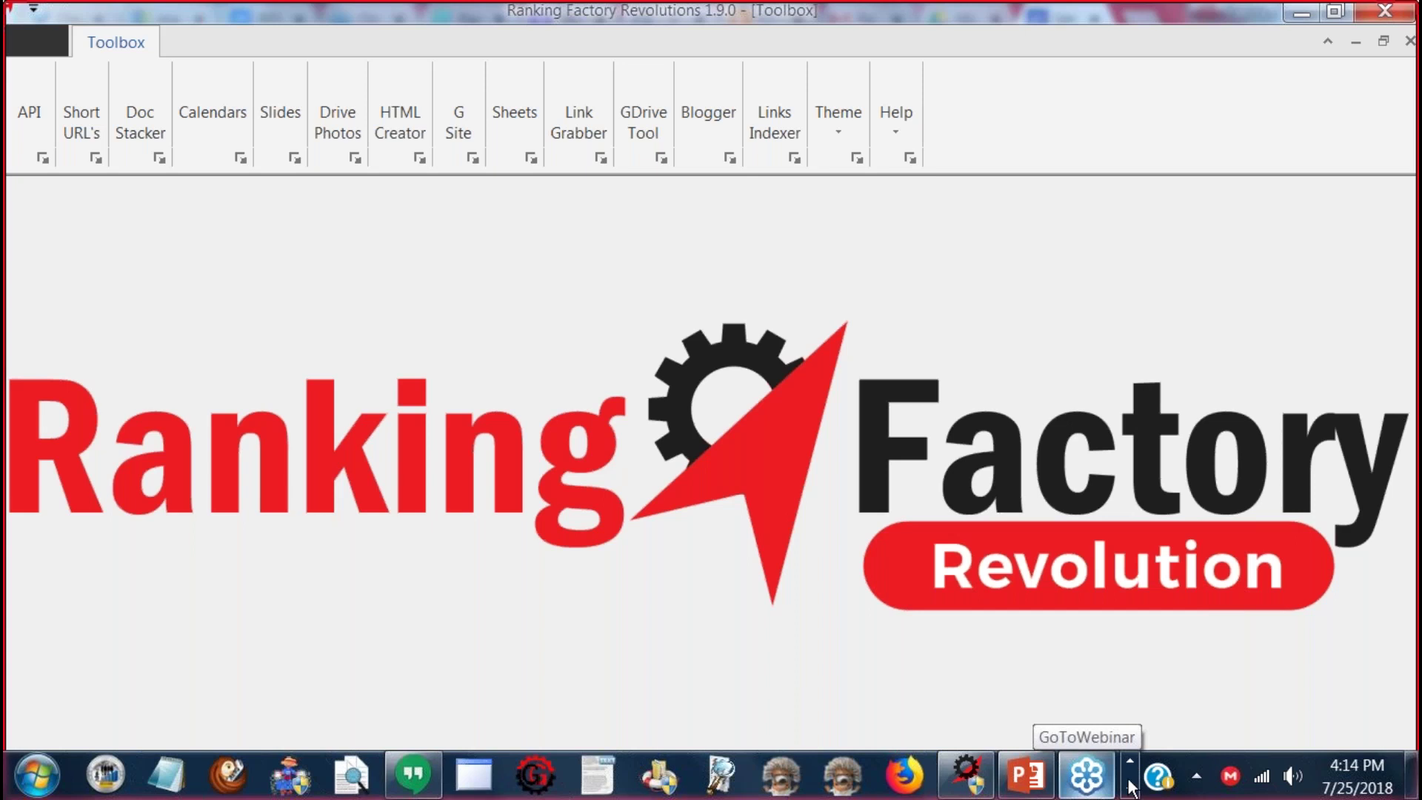
left_click(1128, 757)
left_click(1128, 756)
left_click(1129, 756)
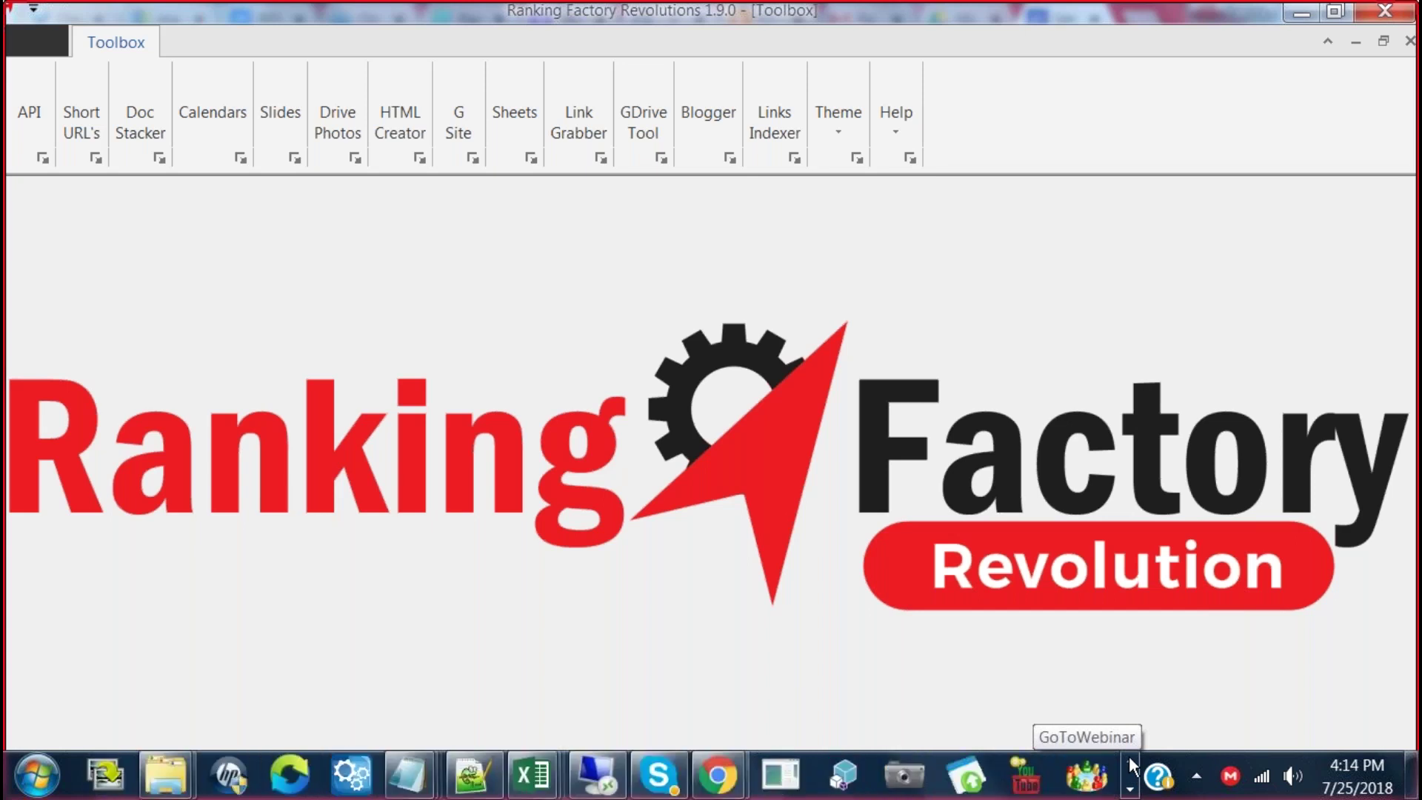
mouse_move(651, 779)
left_click(651, 779)
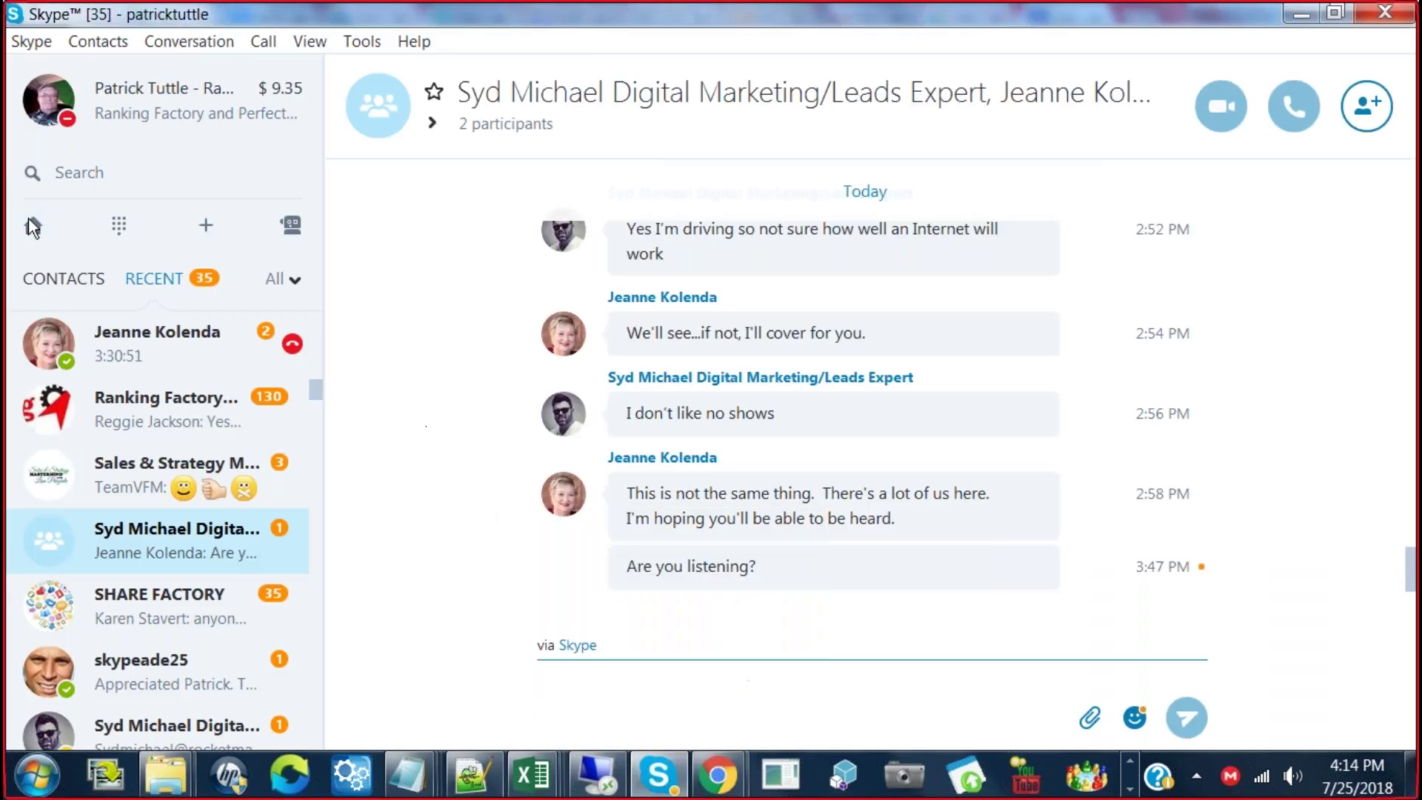
left_click(118, 394)
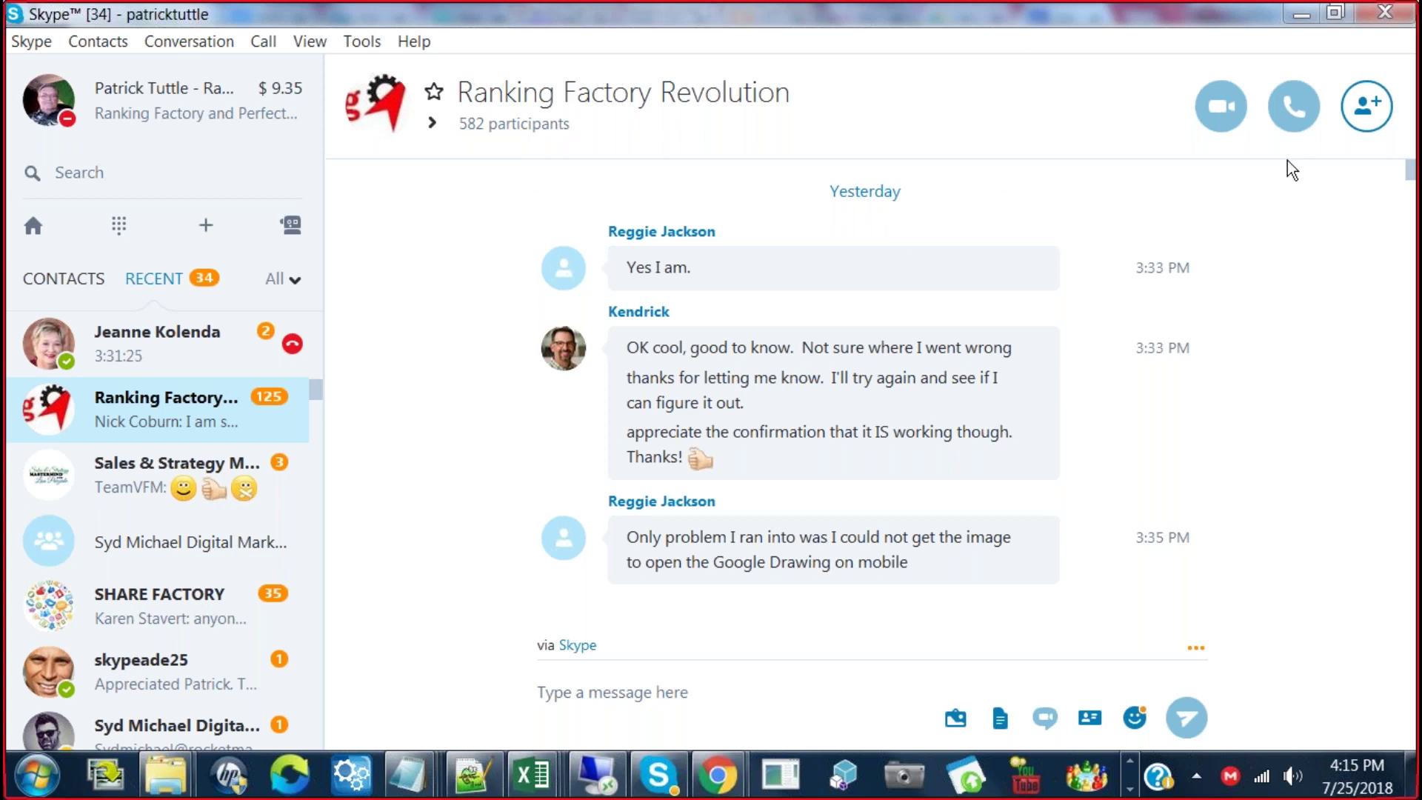
Look back through yesterday's group messages to the shared YouTube video about embedding a video in a Google Doc
left_click_drag(624, 349, 796, 355)
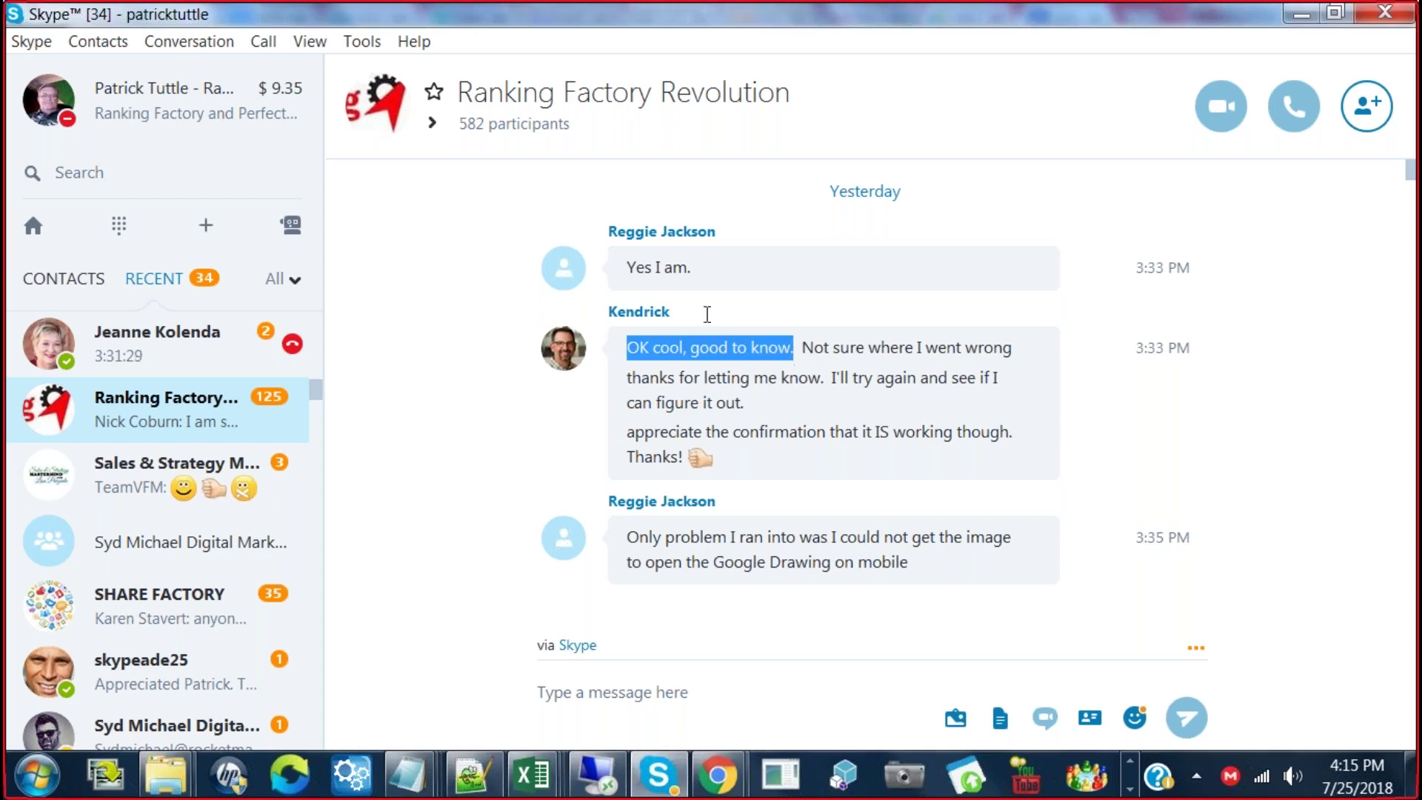
scroll(746, 247, "up", 10)
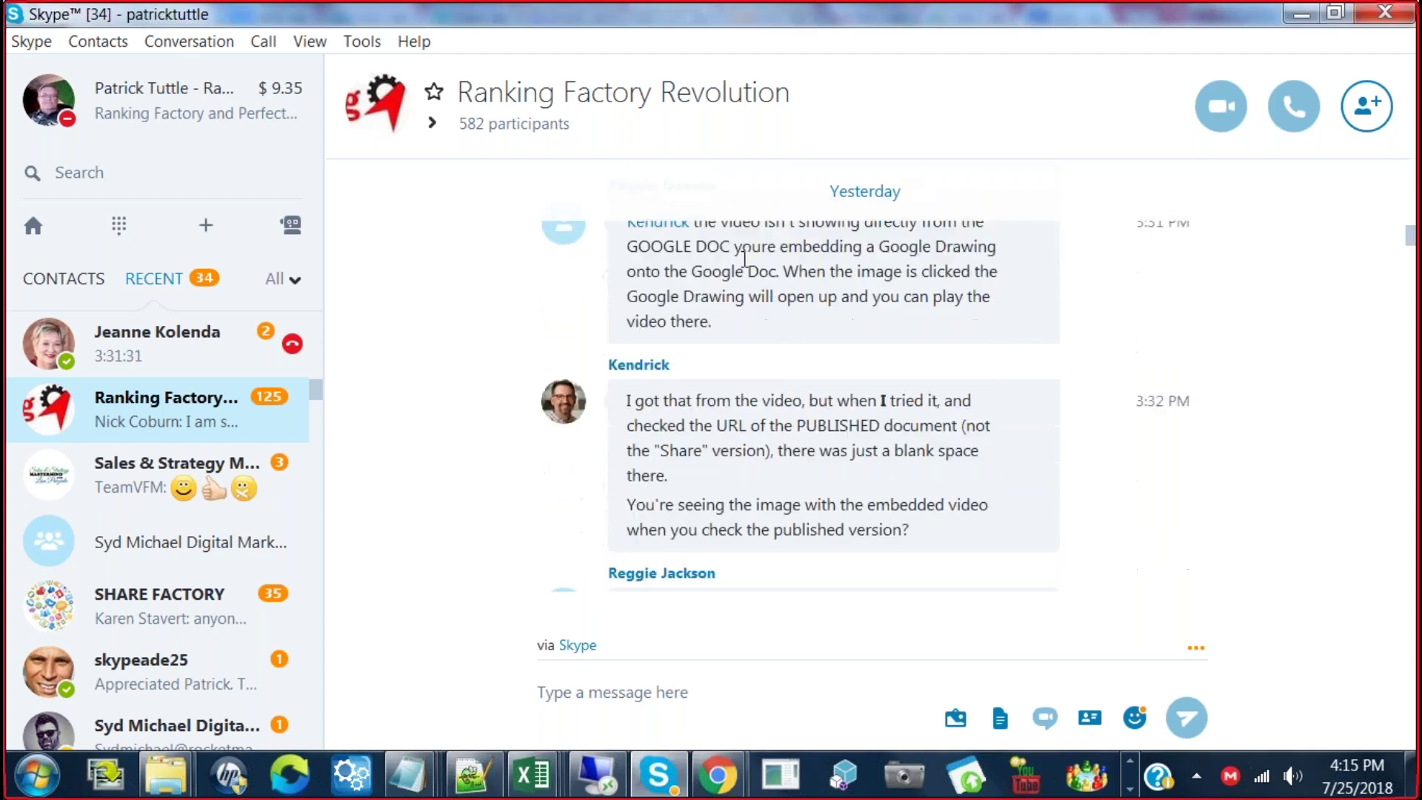
scroll(786, 324, "up", 10)
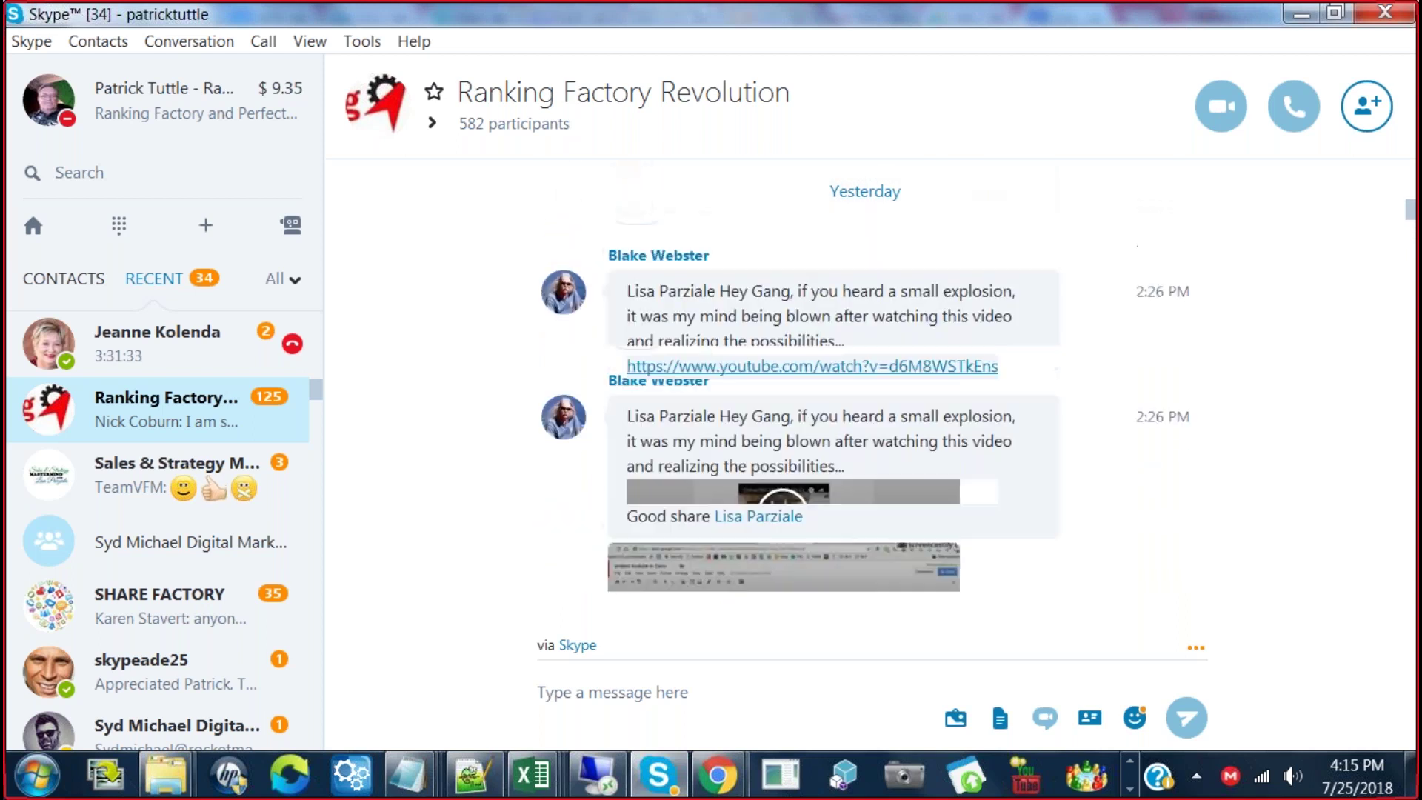
scroll(831, 331, "up", 10)
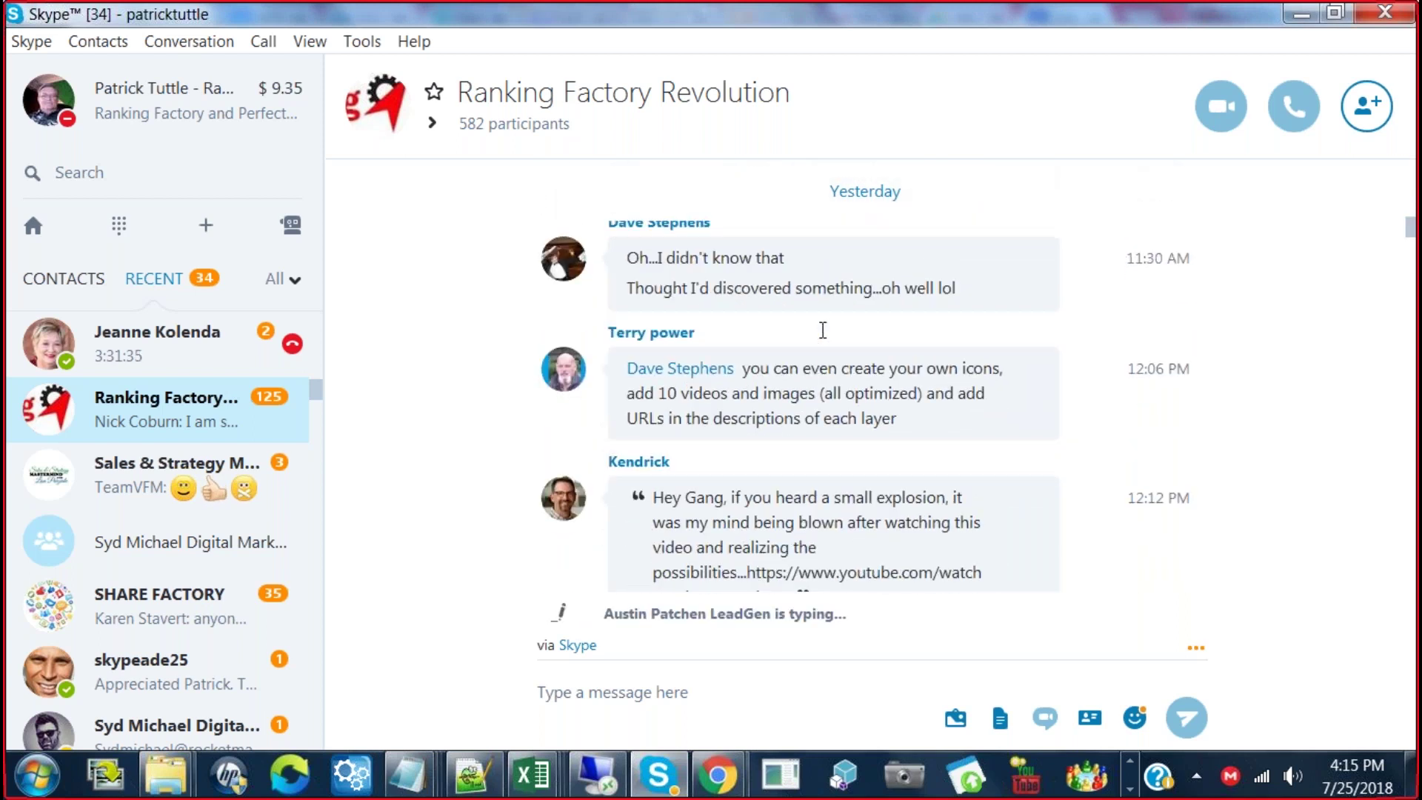
scroll(831, 331, "up", 10)
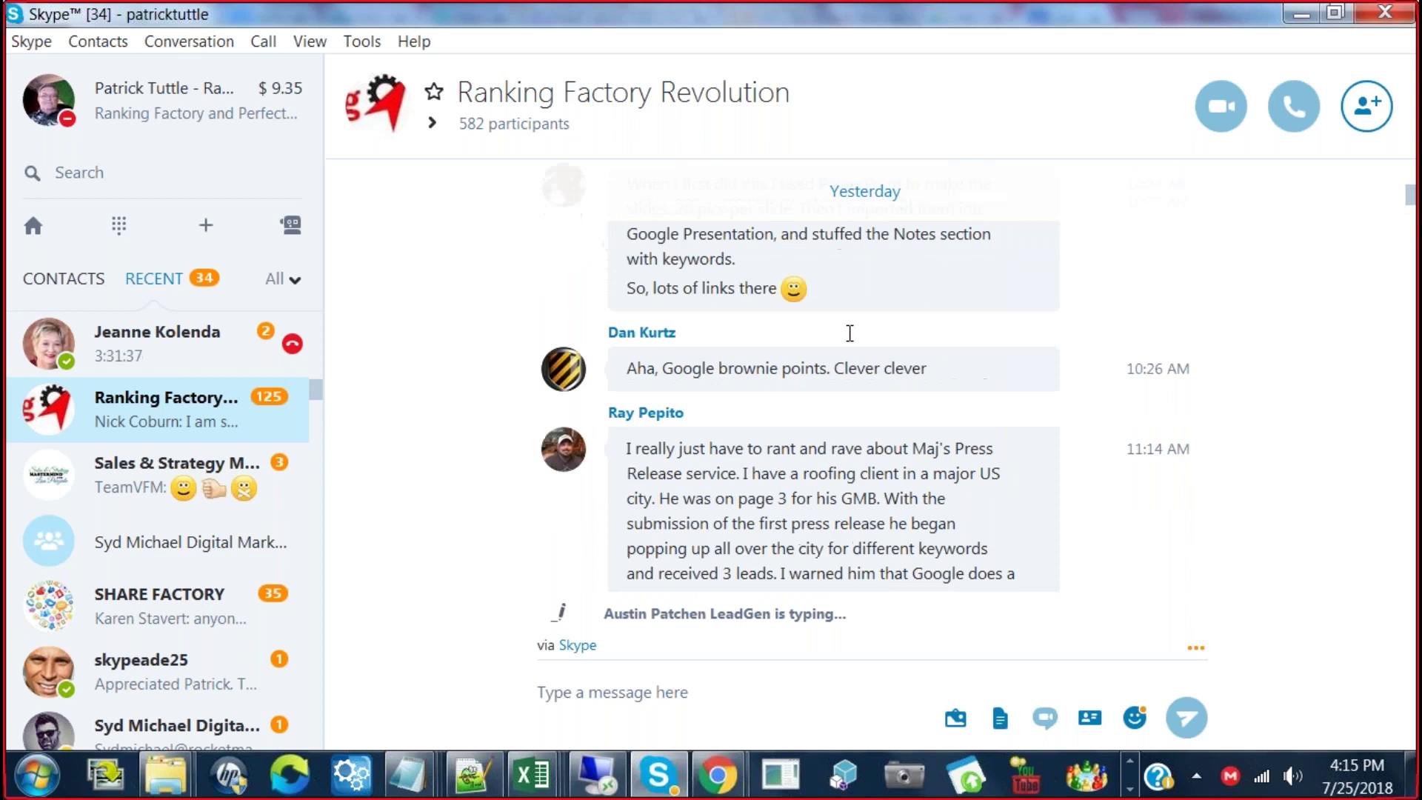
scroll(853, 333, "up", 10)
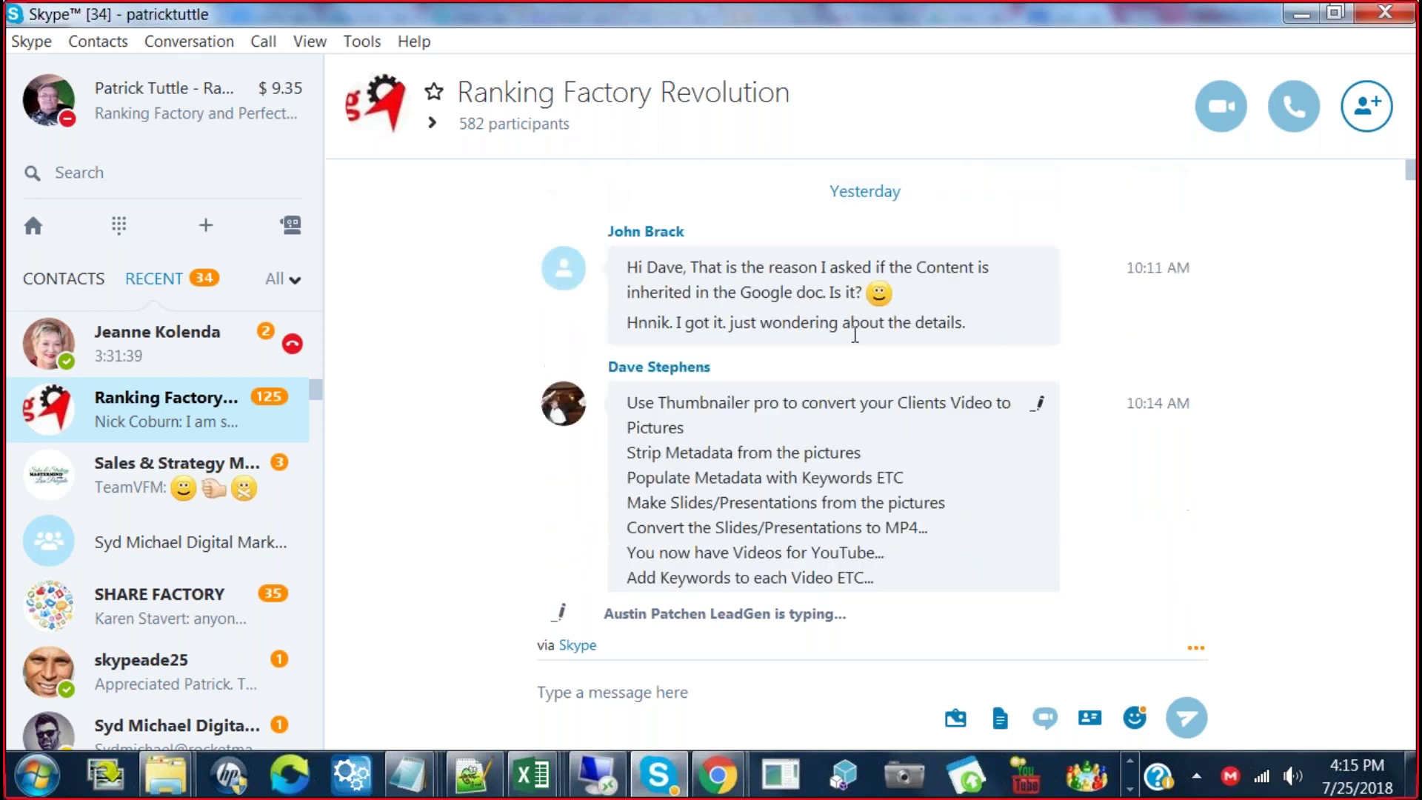
scroll(853, 333, "up", 5)
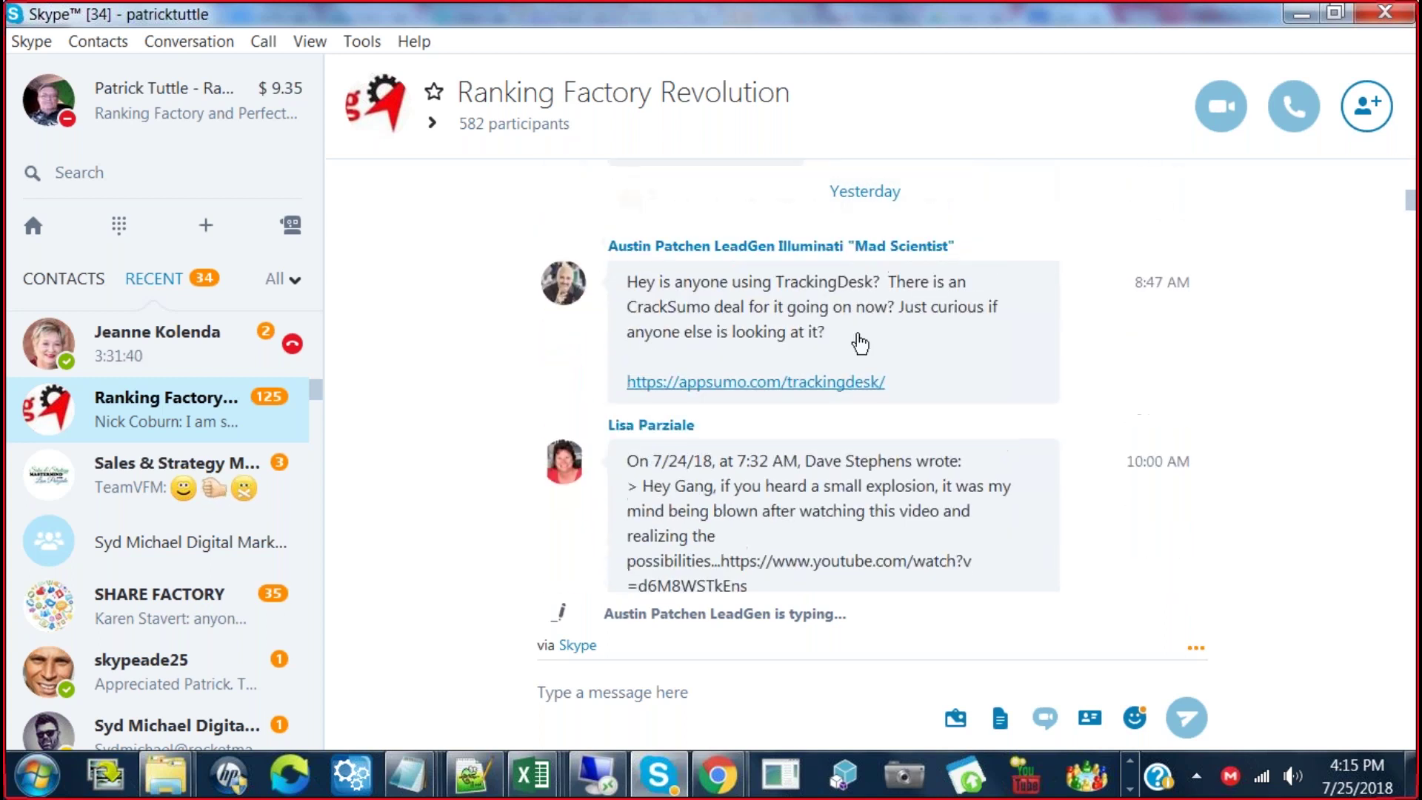
scroll(859, 348, "up", 5)
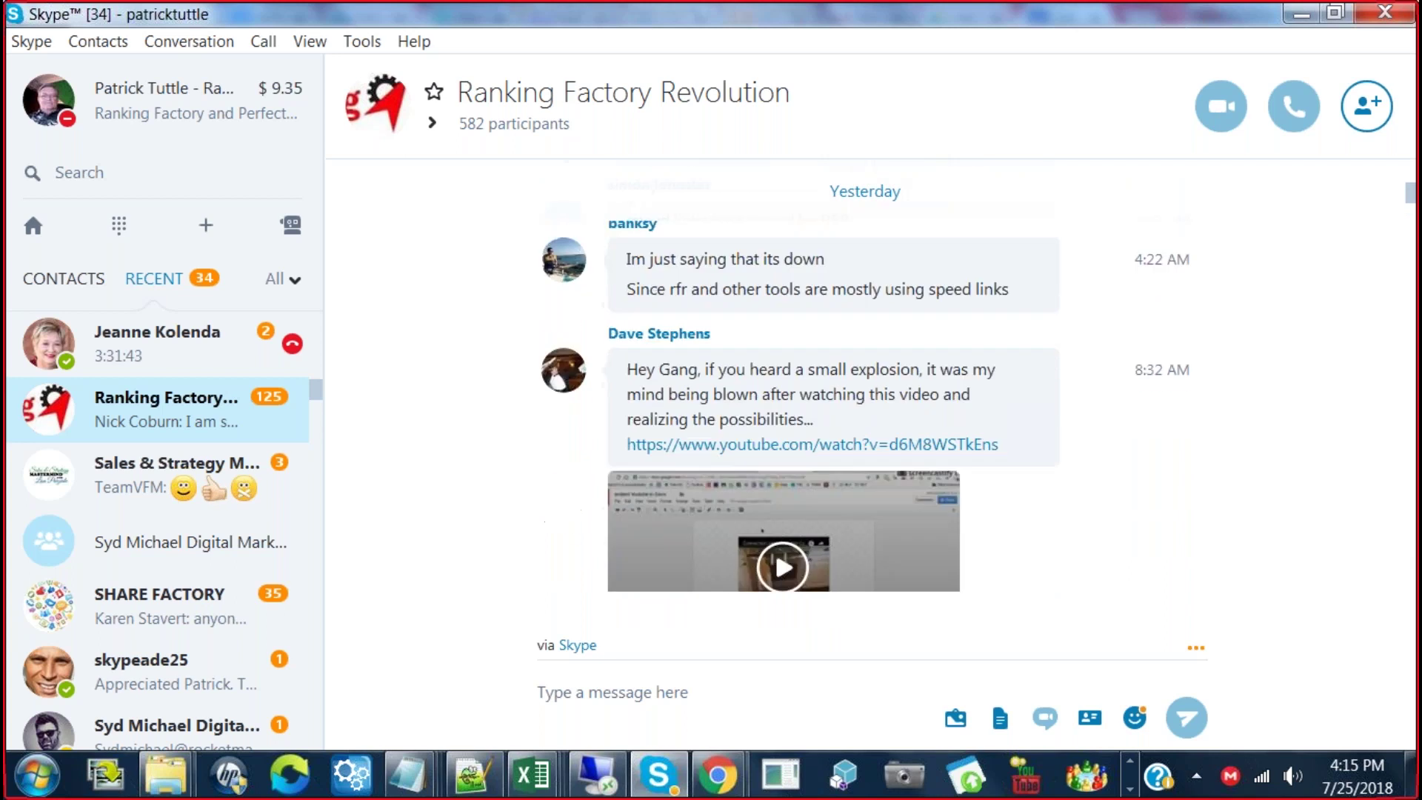
Read the replies to the shared video down to the message listing the Thumbnailer pro workflow for turning client videos into pictures and slides
scroll(848, 459, "down", 2)
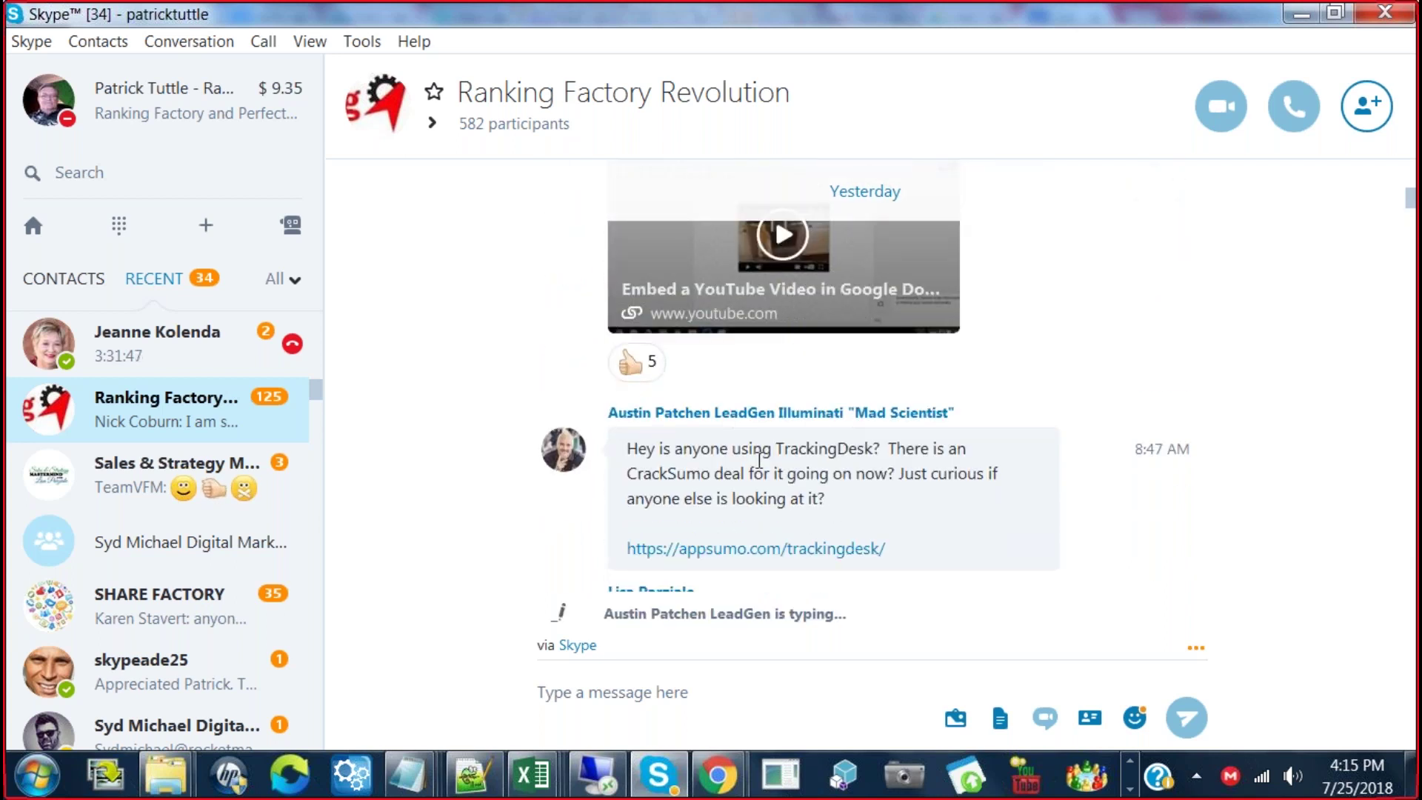
scroll(760, 459, "down", 1)
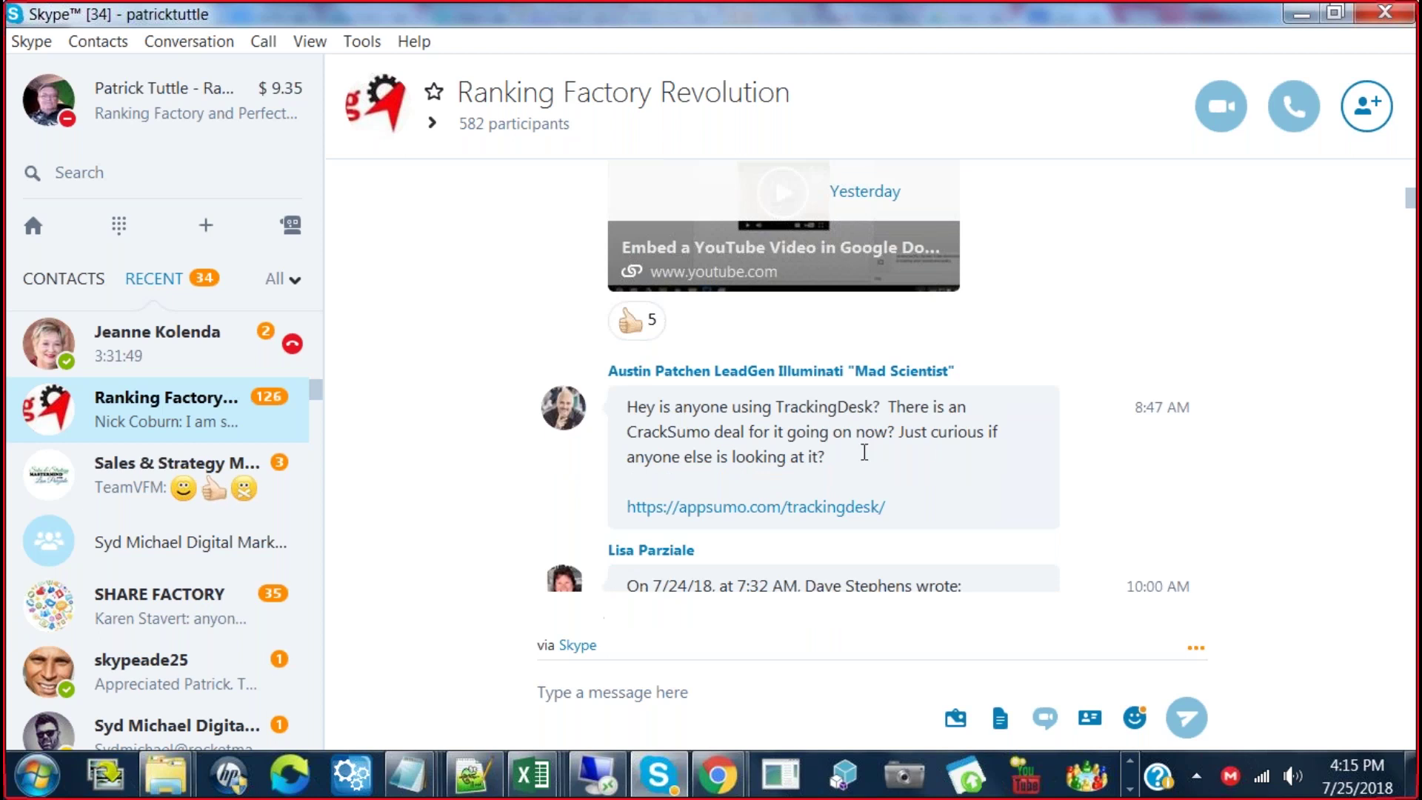
scroll(864, 504, "down", 3)
scroll(864, 529, "down", 3)
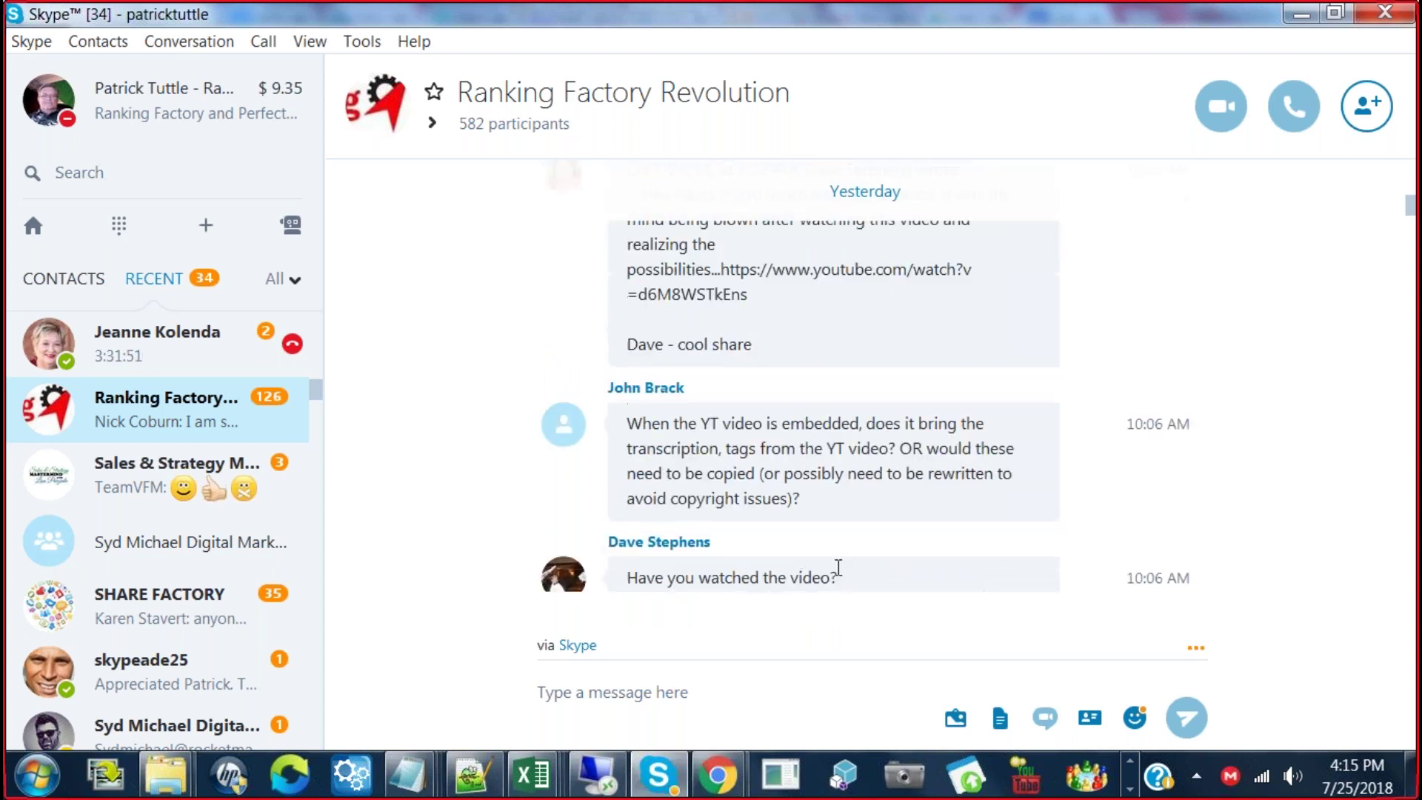
scroll(838, 567, "down", 1)
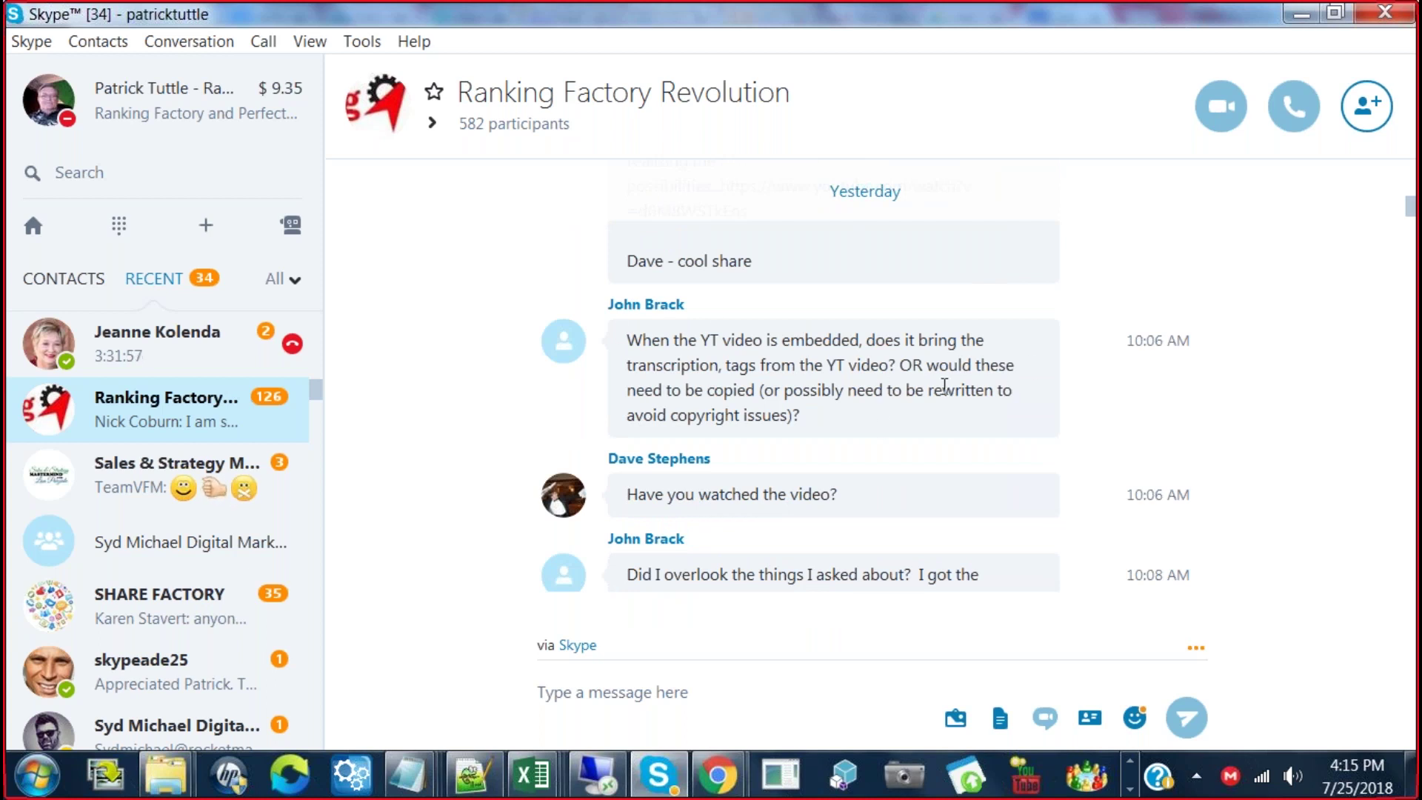
scroll(885, 439, "down", 6)
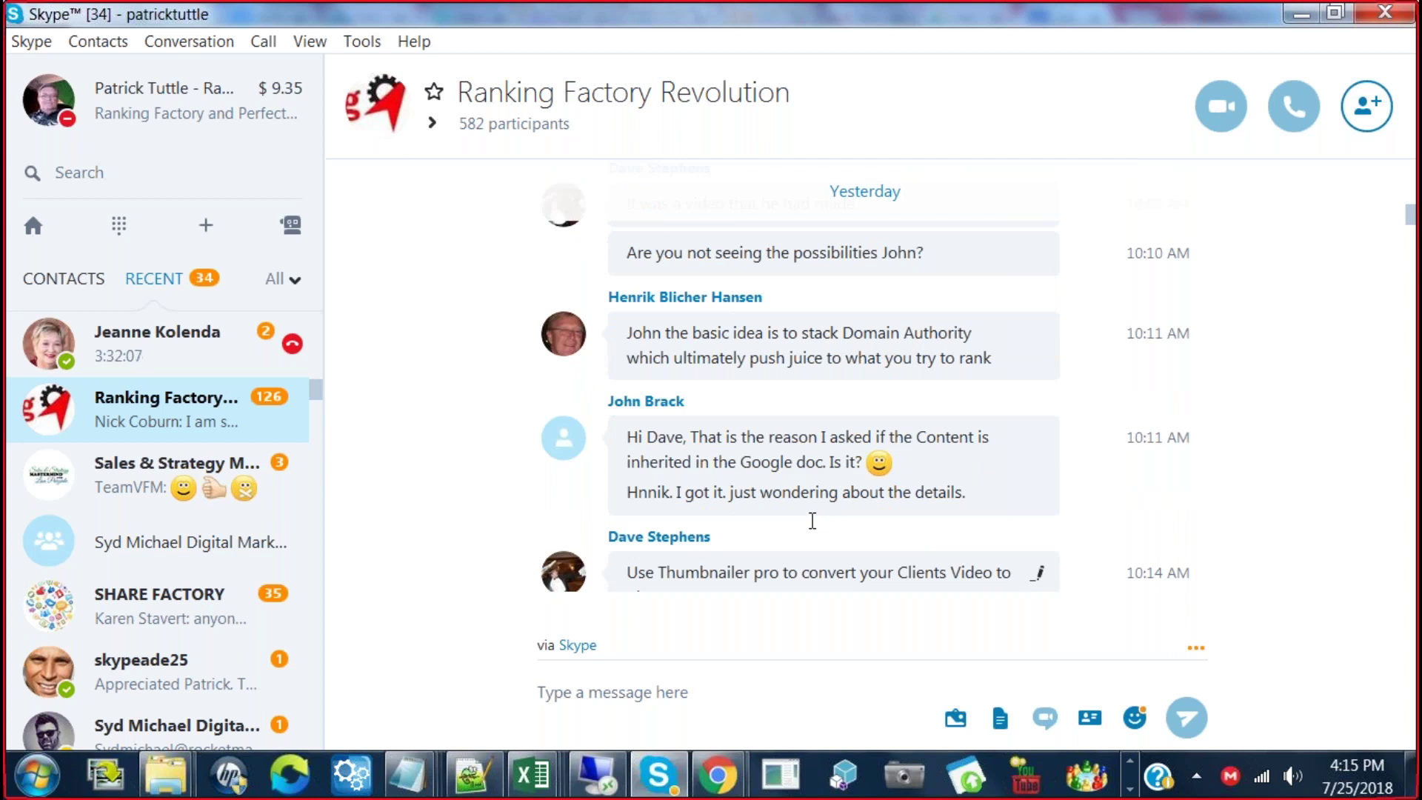
scroll(813, 520, "down", 2)
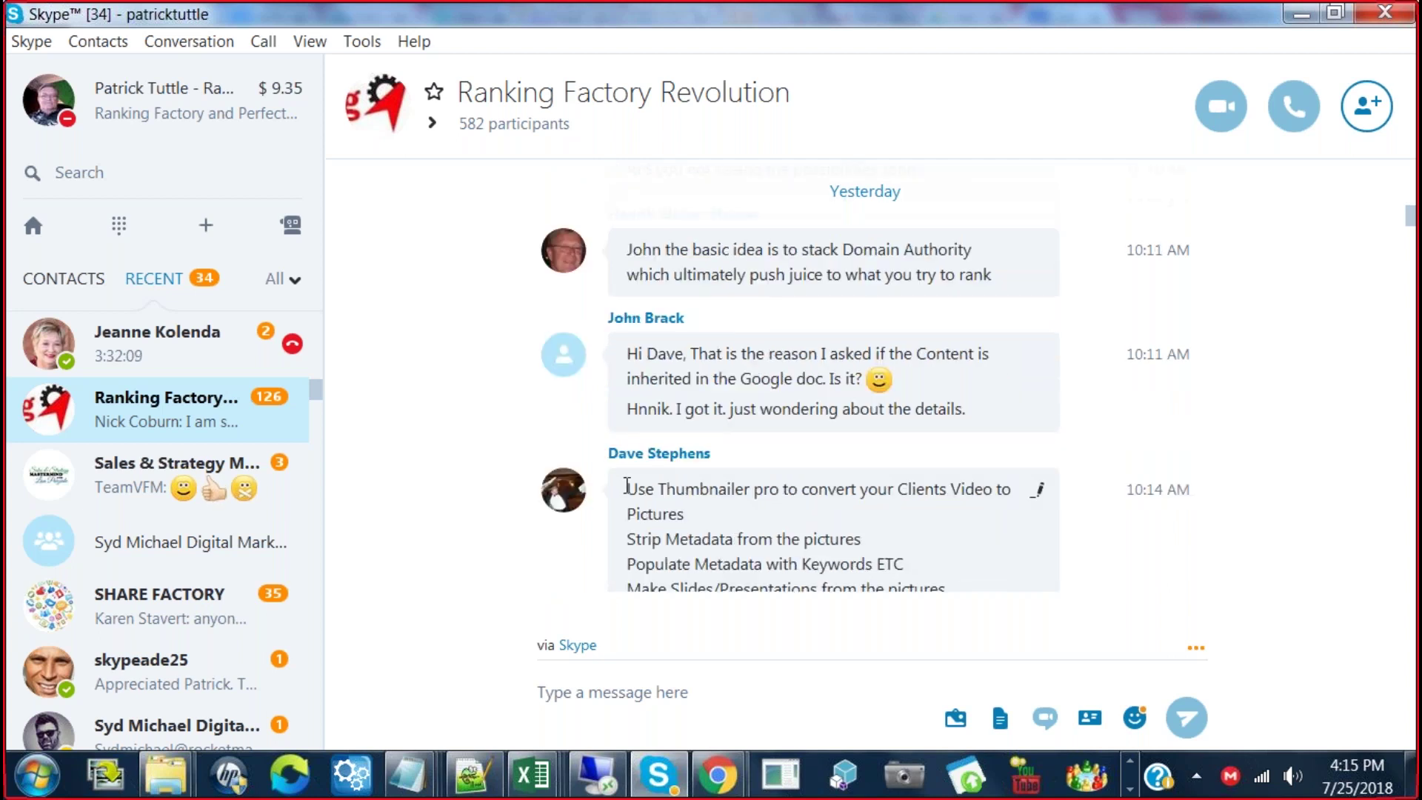
scroll(621, 494, "down", 1)
scroll(620, 499, "down", 2)
scroll(615, 501, "down", 1)
mouse_move(624, 322)
left_mouse_down()
mouse_move(744, 345)
mouse_move(626, 324)
left_mouse_up()
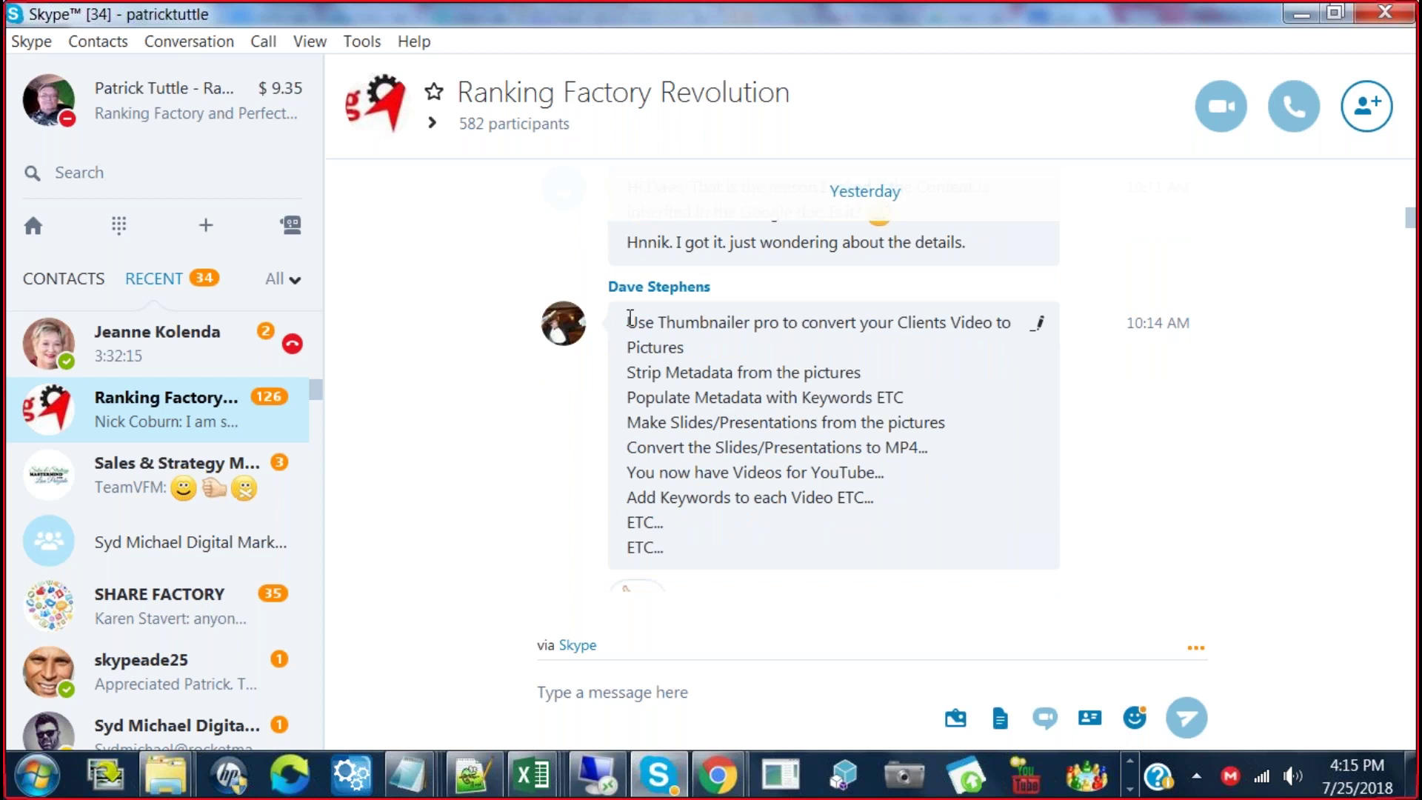
Highlight the lines of the Thumbnailer pro workflow message, from converting client videos to pictures through making new YouTube videos
left_click_drag(629, 320, 902, 489)
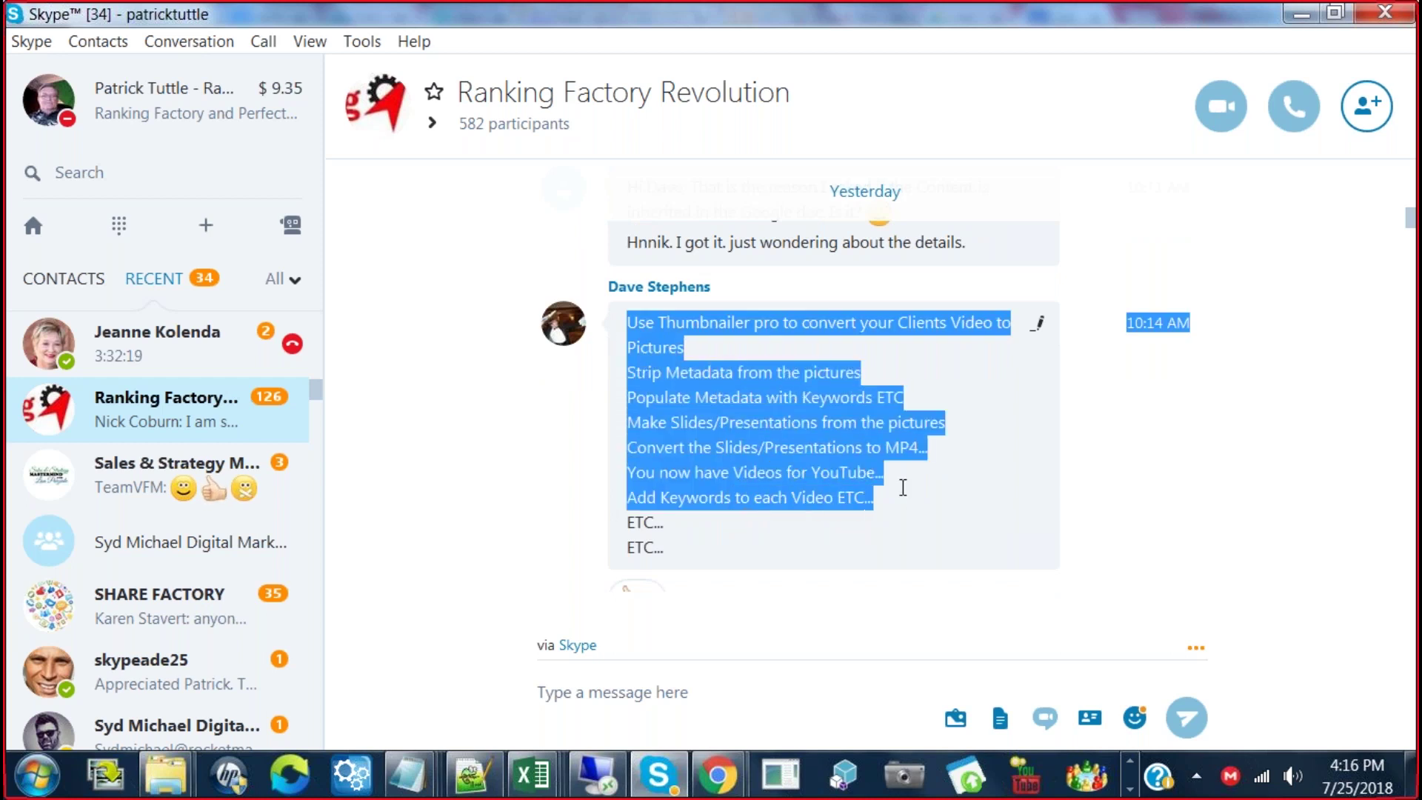
left_click(729, 452)
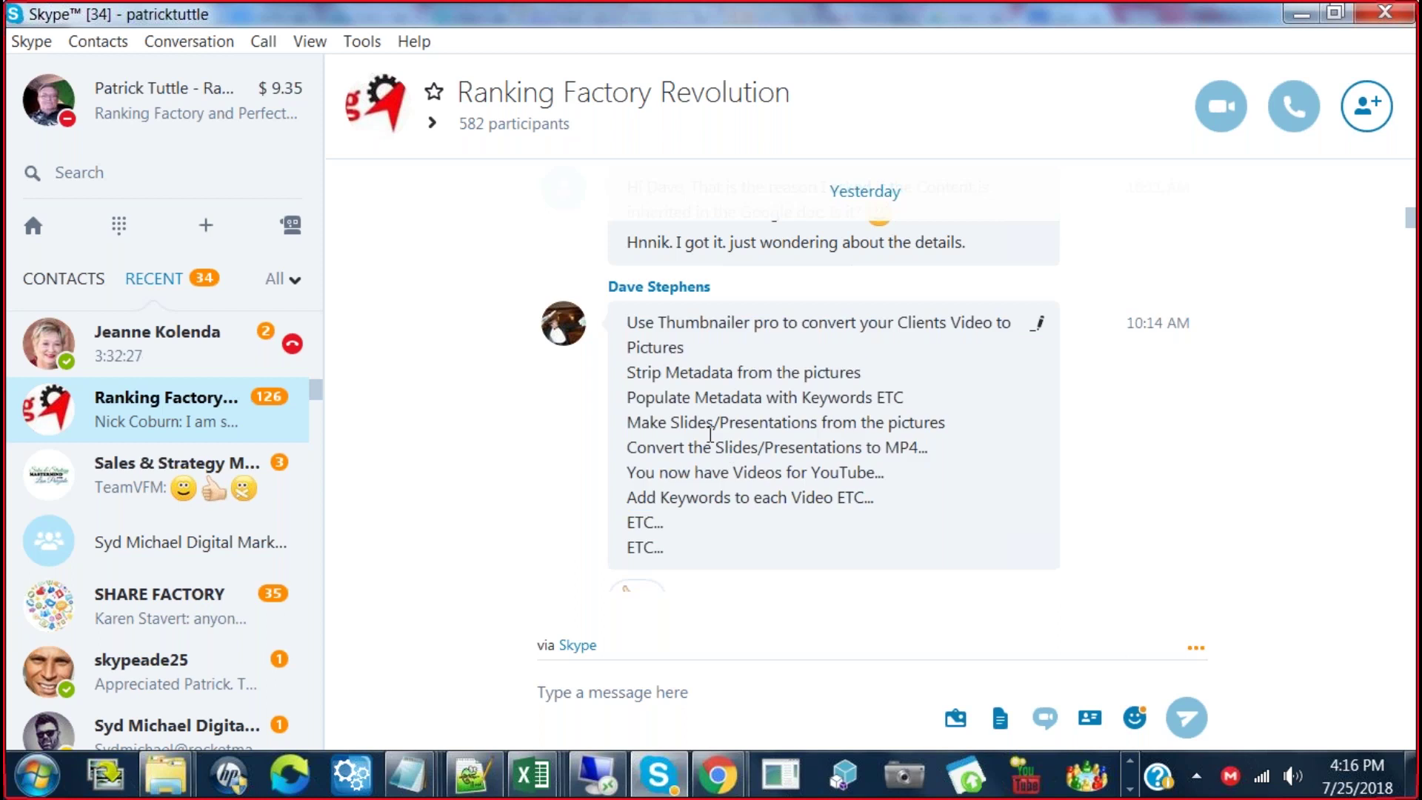
left_click_drag(628, 319, 805, 453)
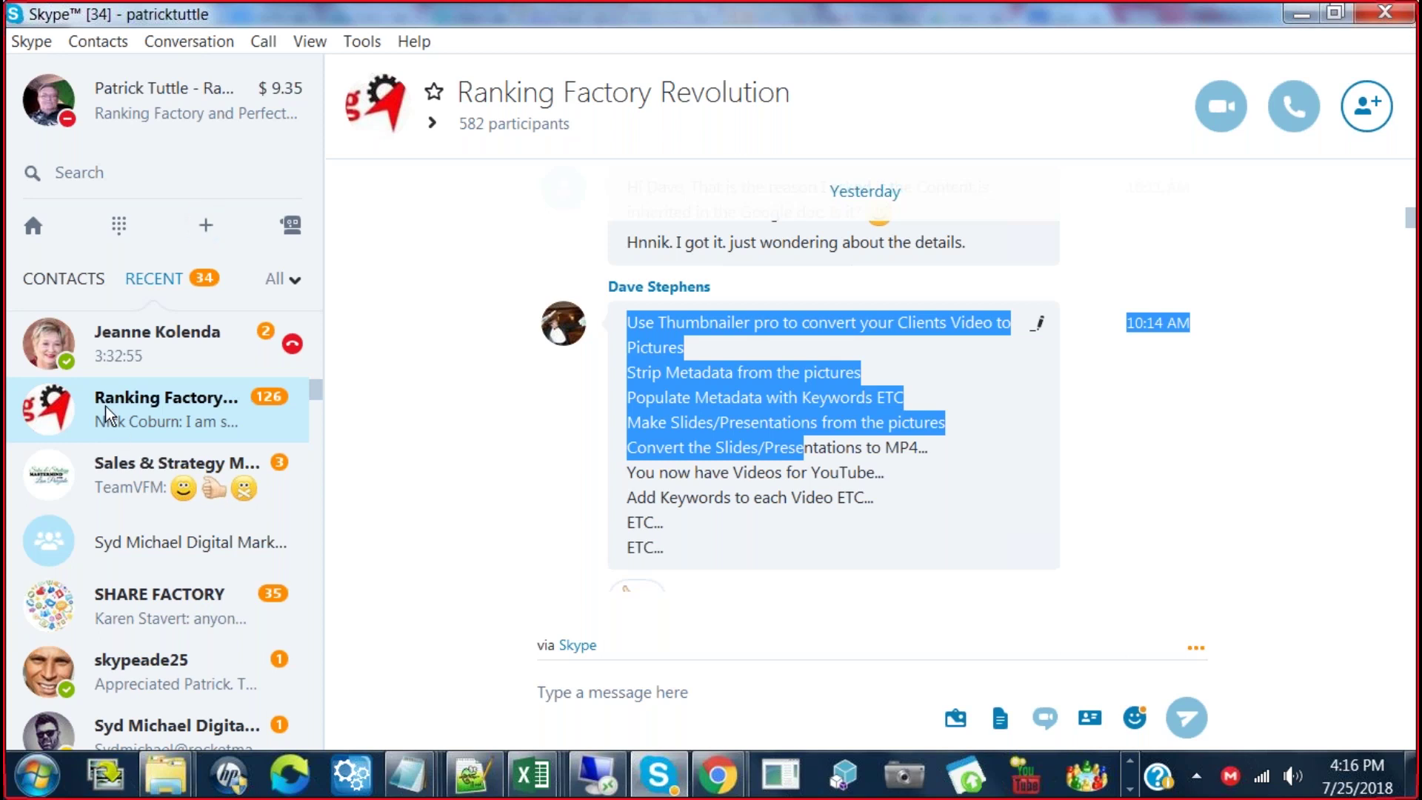
Find the Ranking Factory Revolution Room #2 group among the recent conversations and open it
scroll(106, 442, "down", 5)
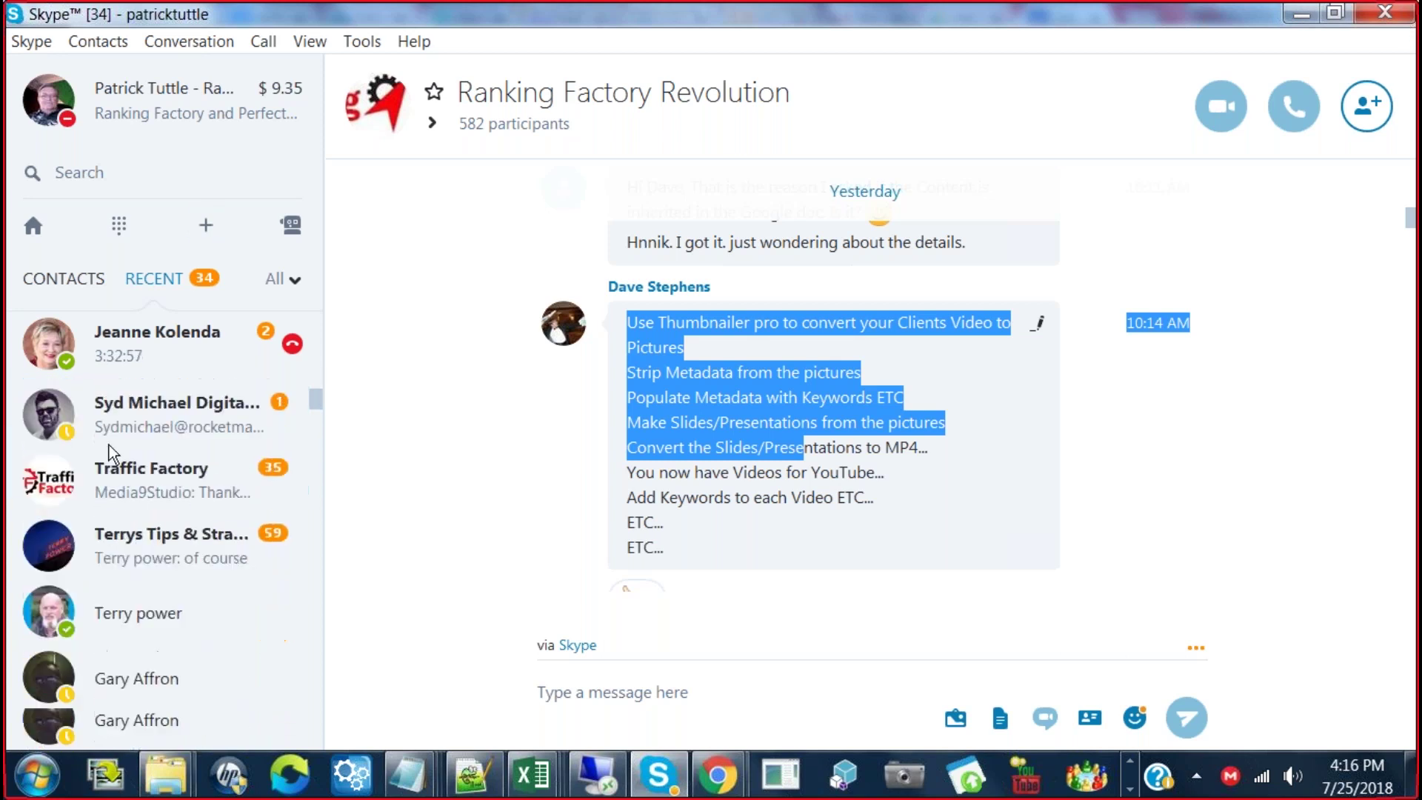
scroll(113, 451, "down", 6)
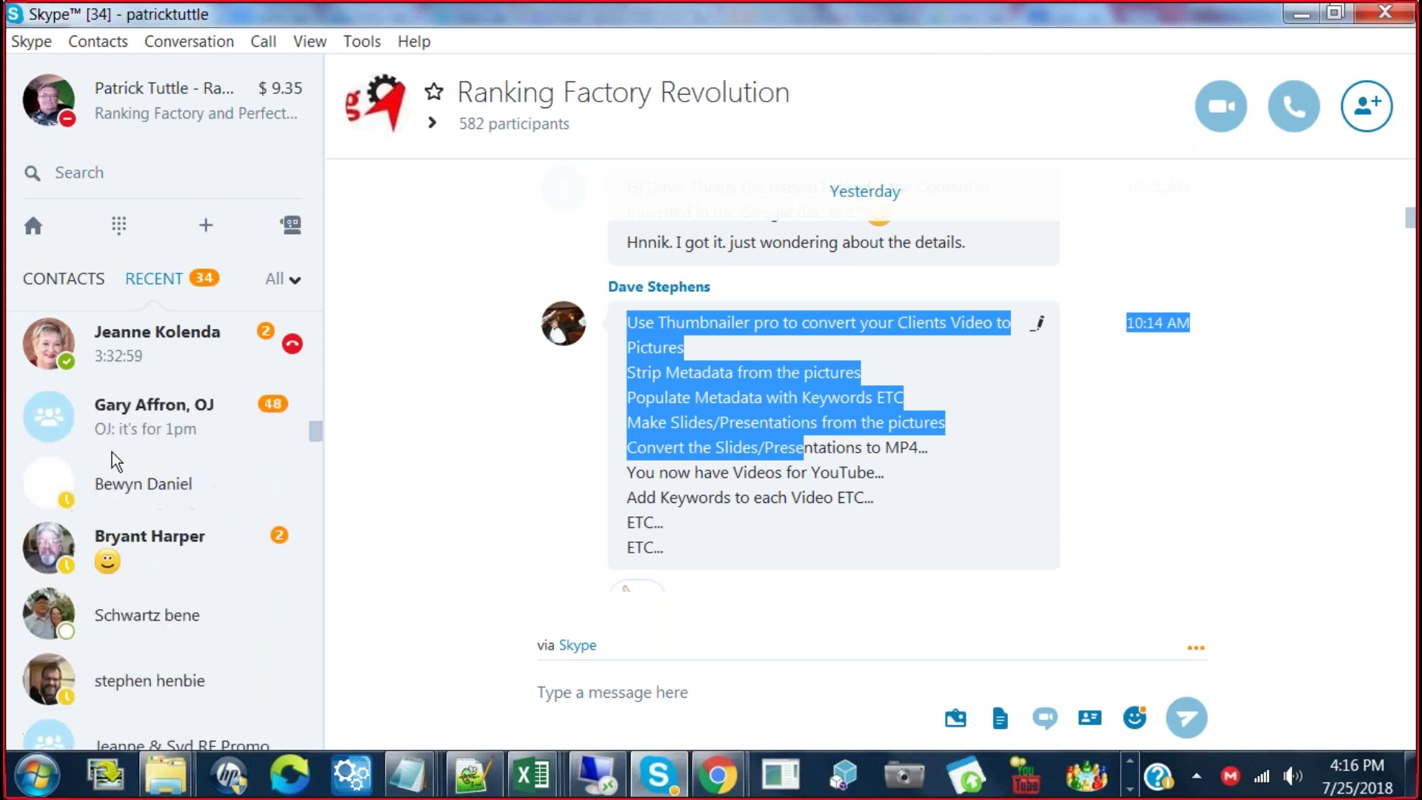
scroll(118, 437, "up", 7)
scroll(118, 437, "up", 8)
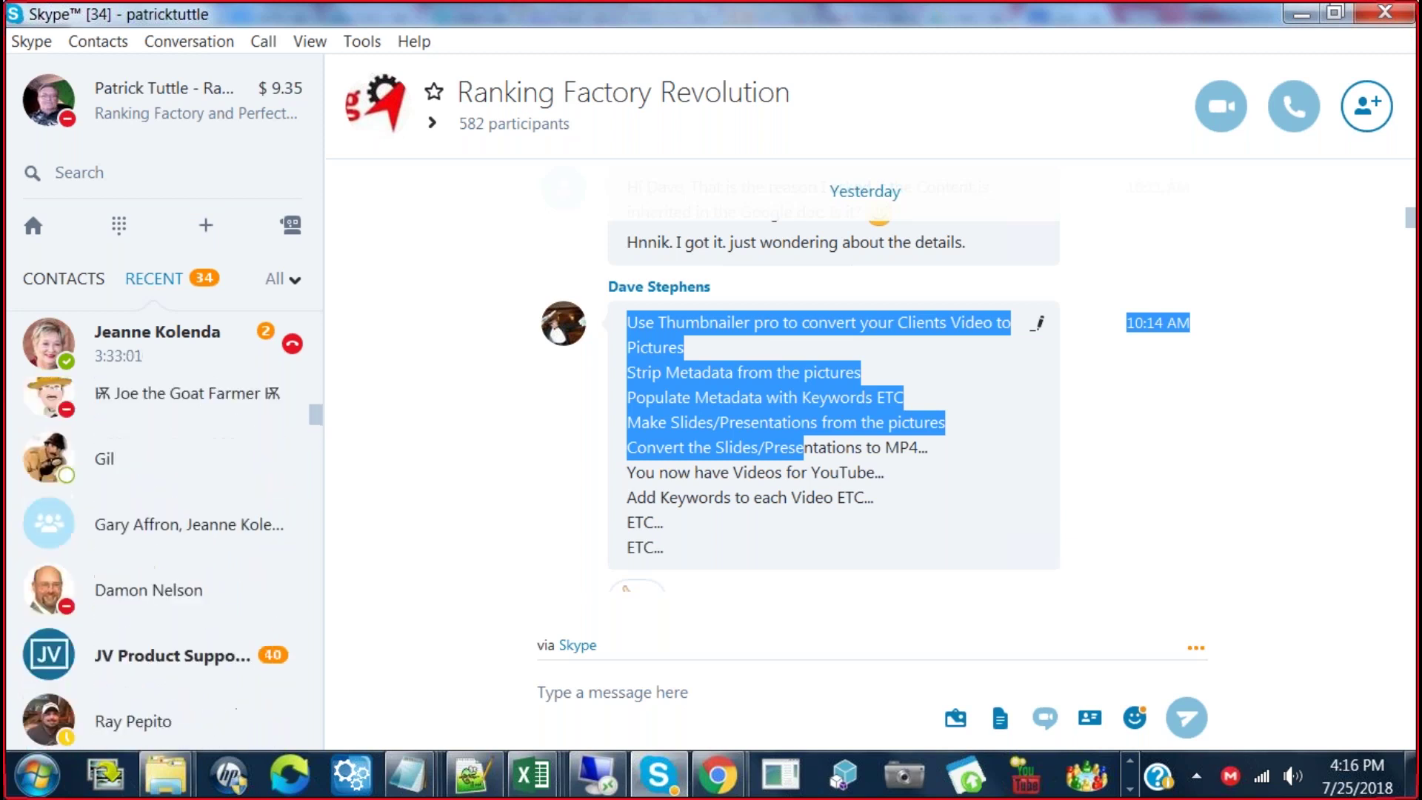
scroll(104, 441, "up", 4)
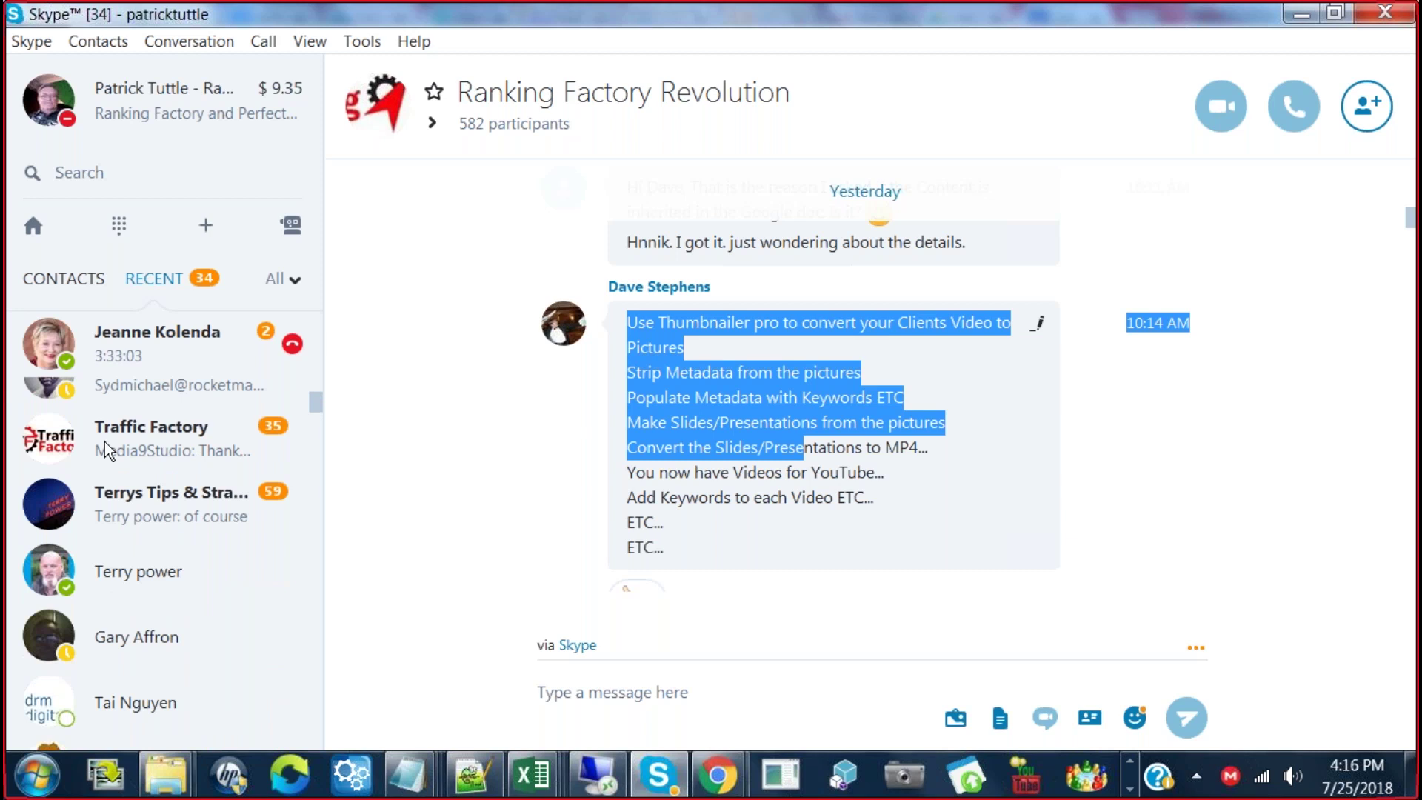
scroll(105, 442, "up", 2)
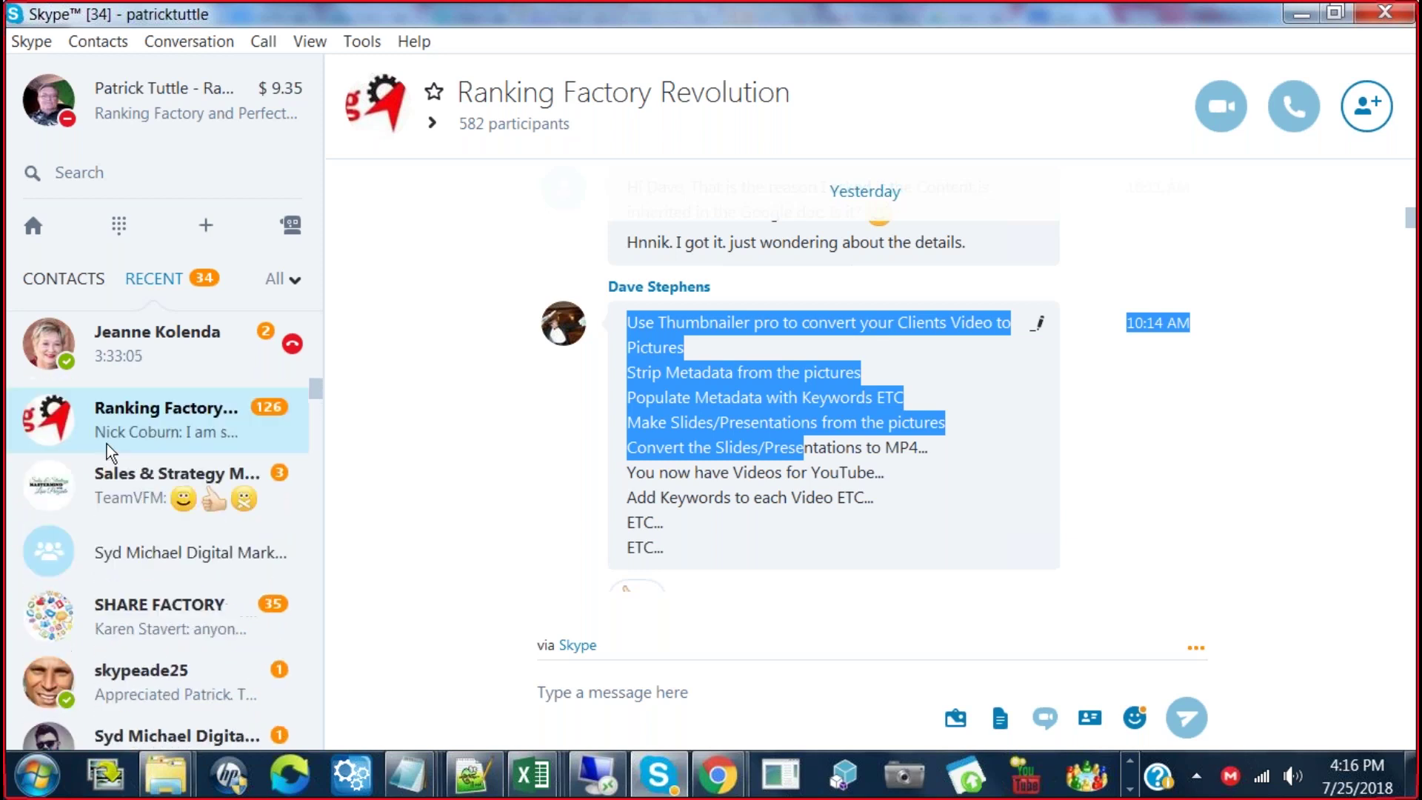
scroll(107, 452, "down", 12)
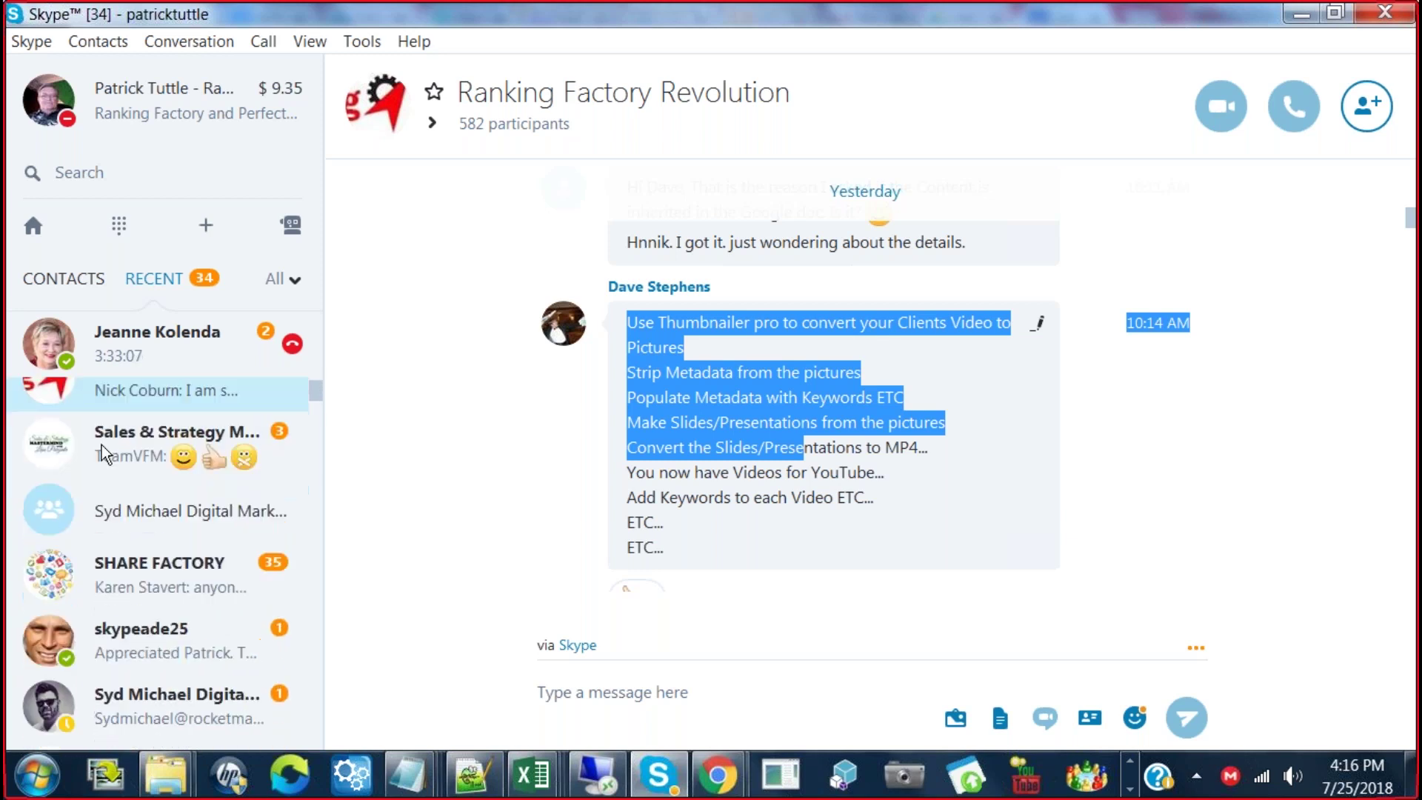
scroll(95, 455, "down", 13)
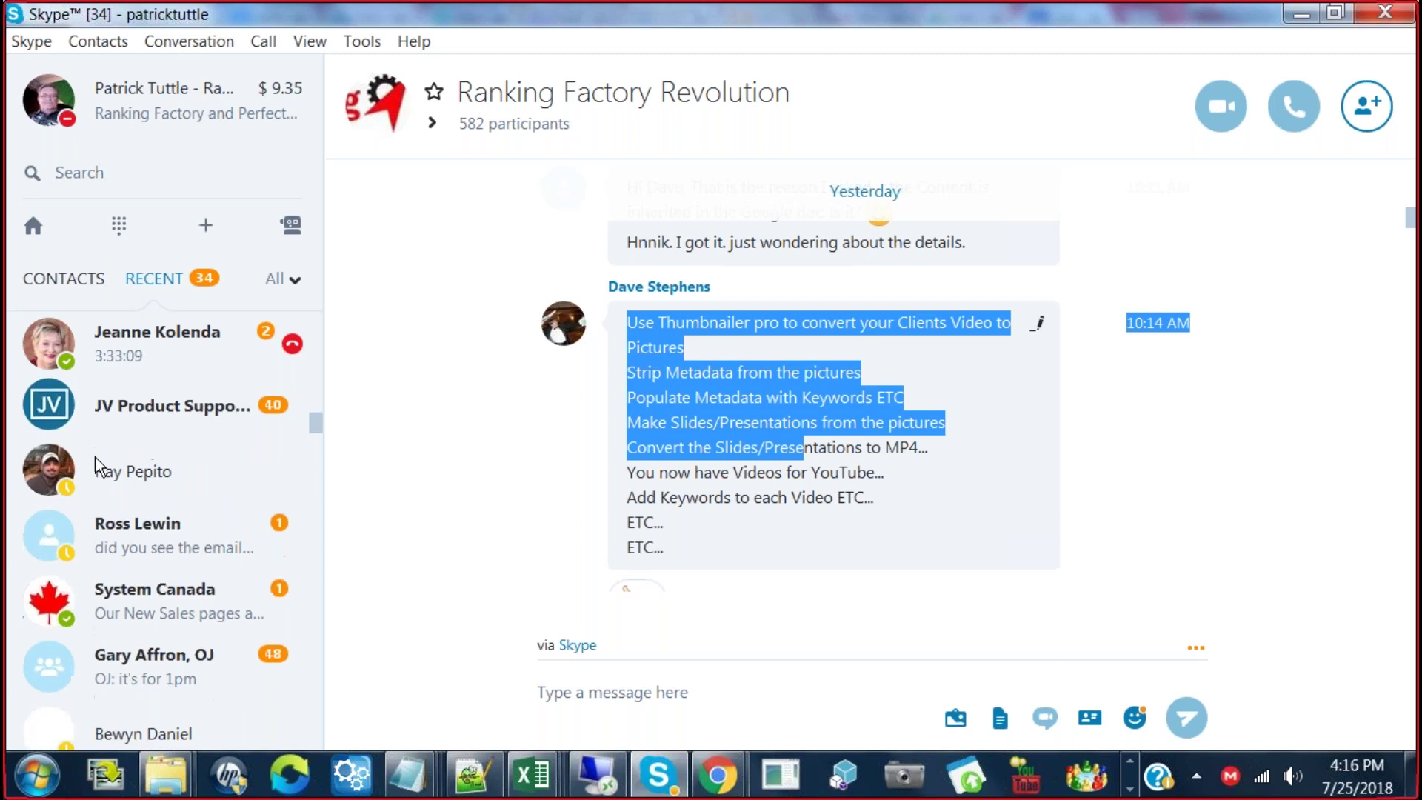
scroll(93, 472, "down", 10)
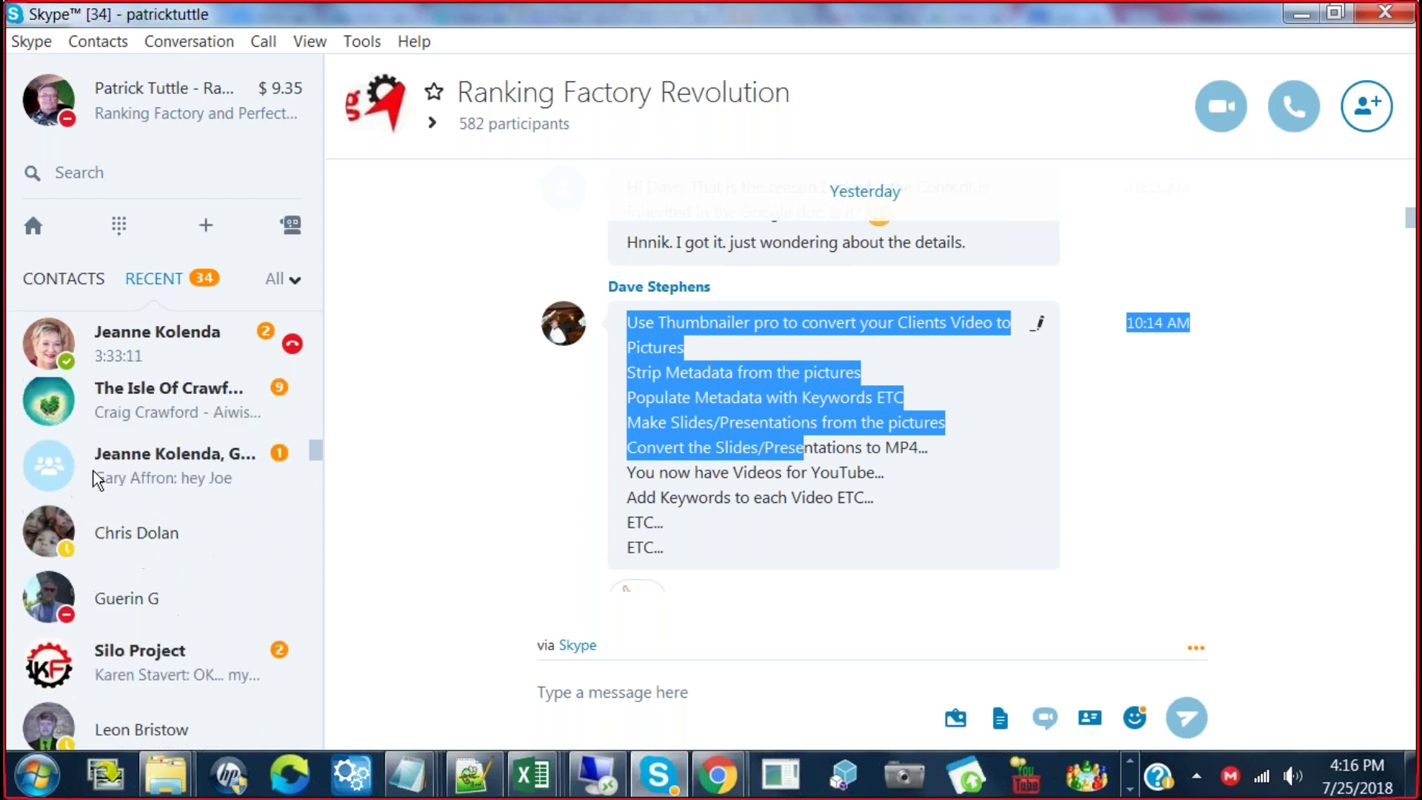
scroll(93, 471, "down", 11)
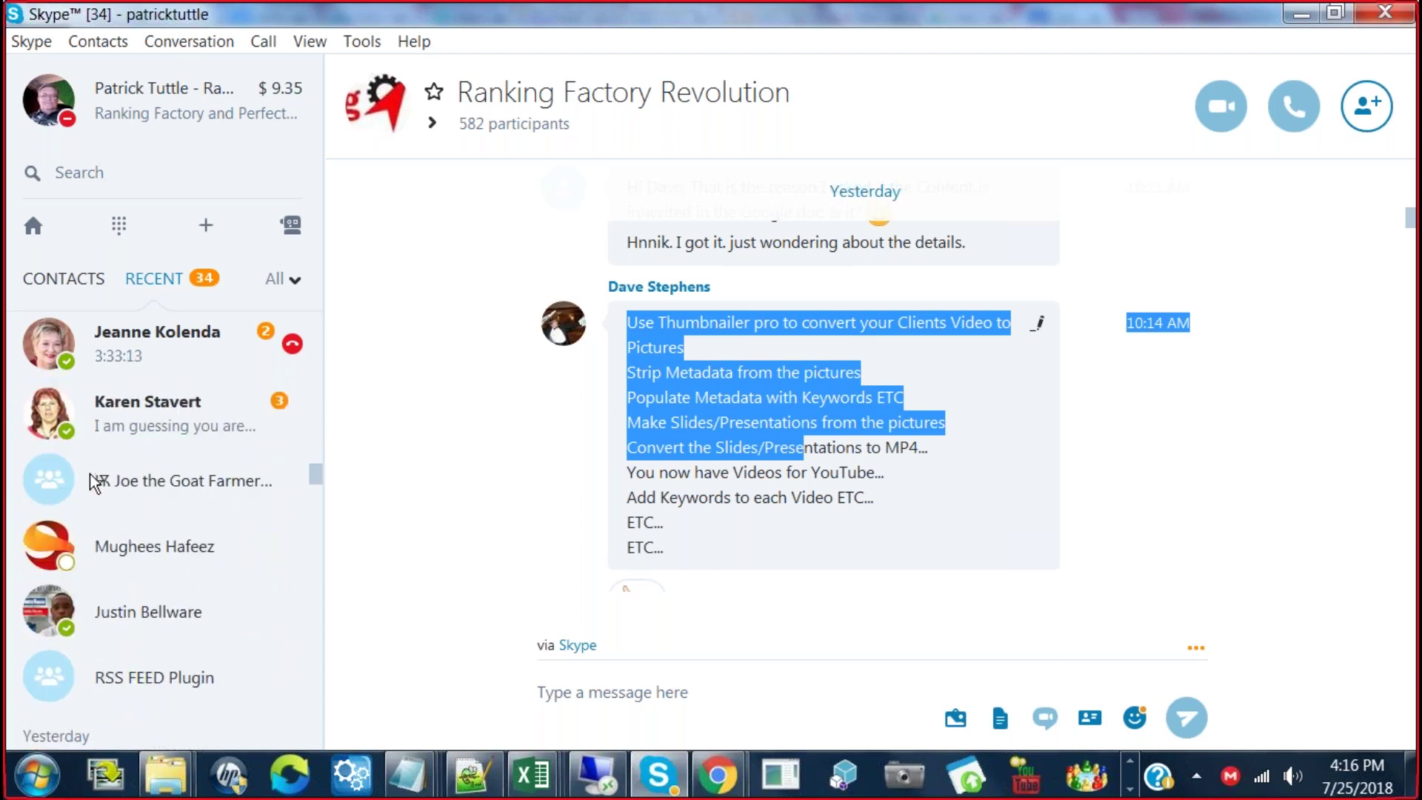
scroll(83, 482, "down", 1)
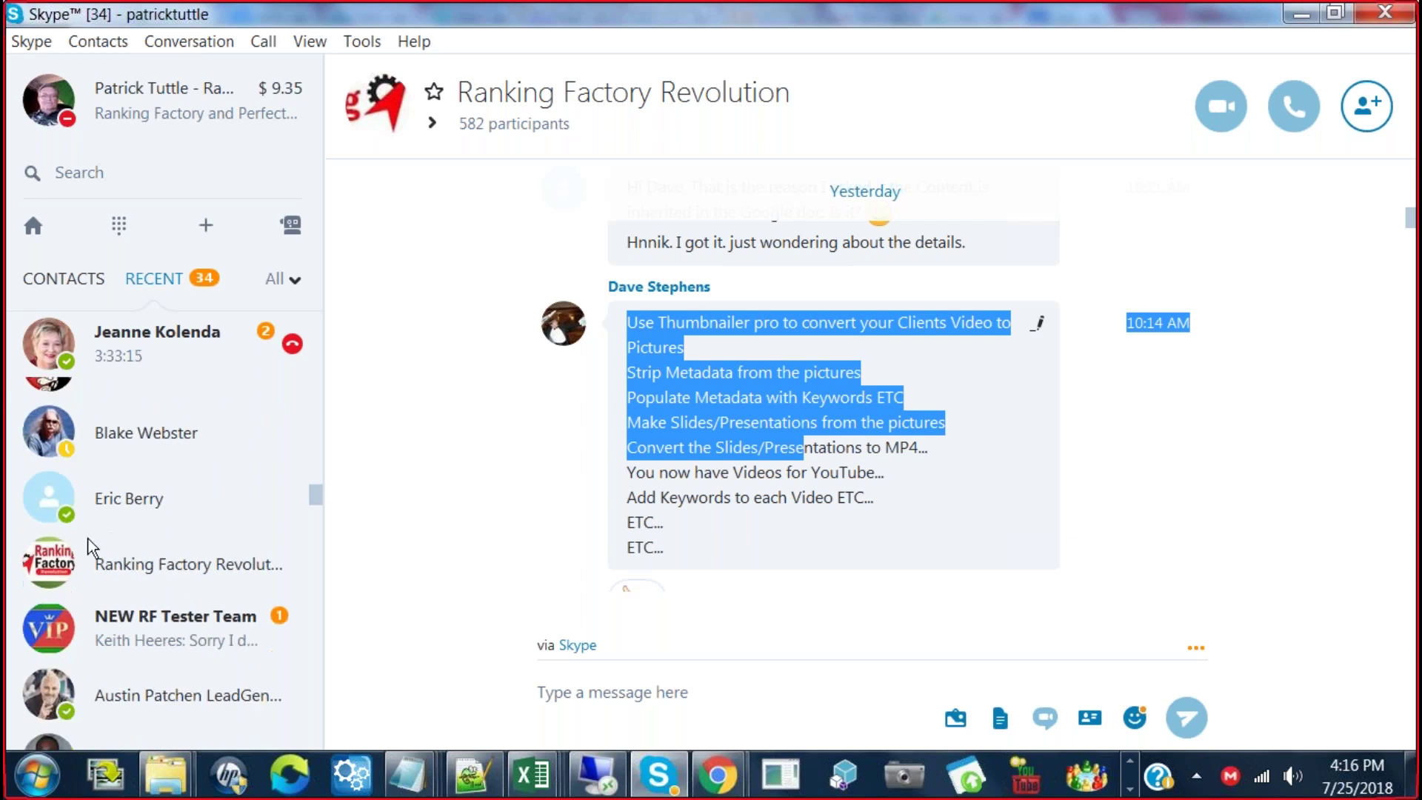
left_click(139, 595)
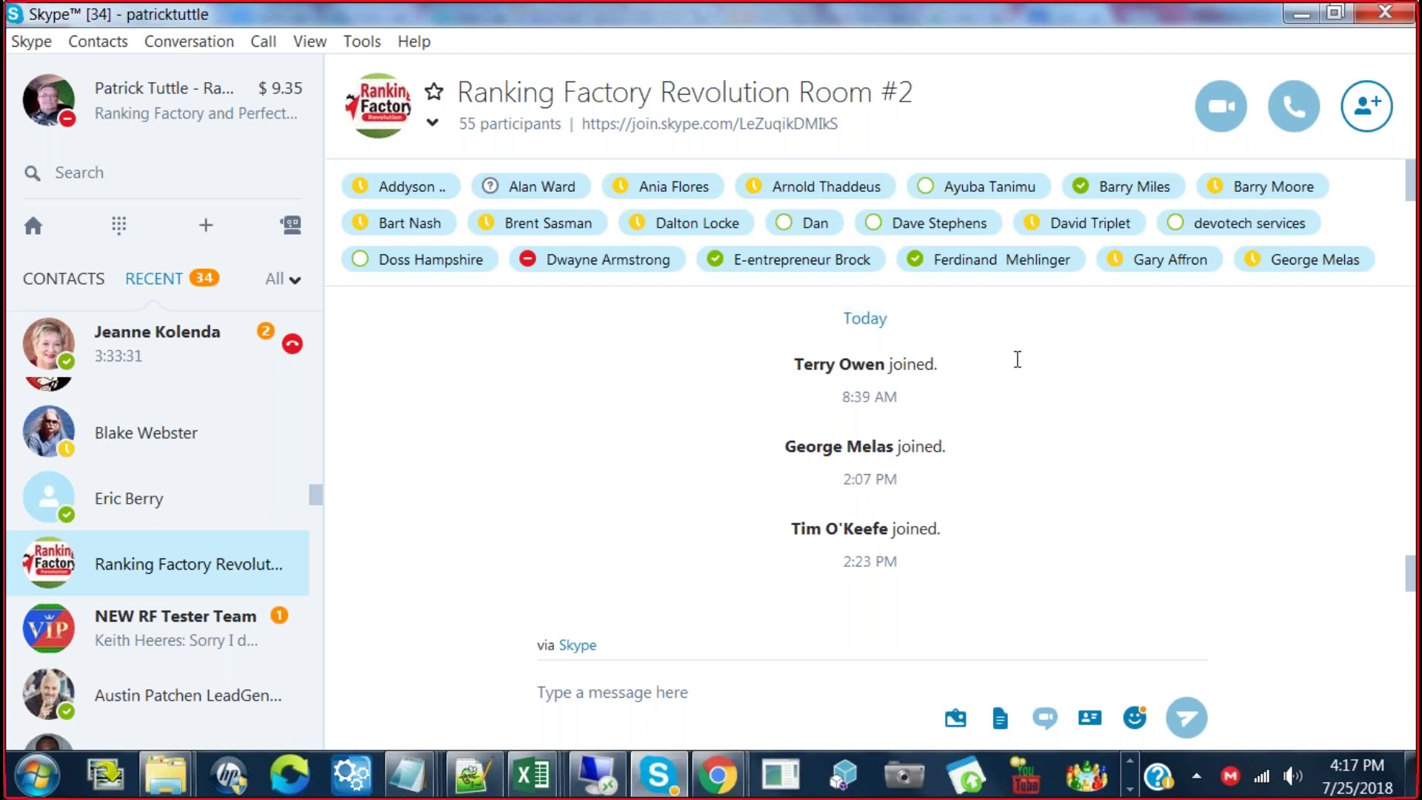
Look through the Room #2 participant list and yesterday's messages about starting from a spun article
scroll(853, 243, "down", 3)
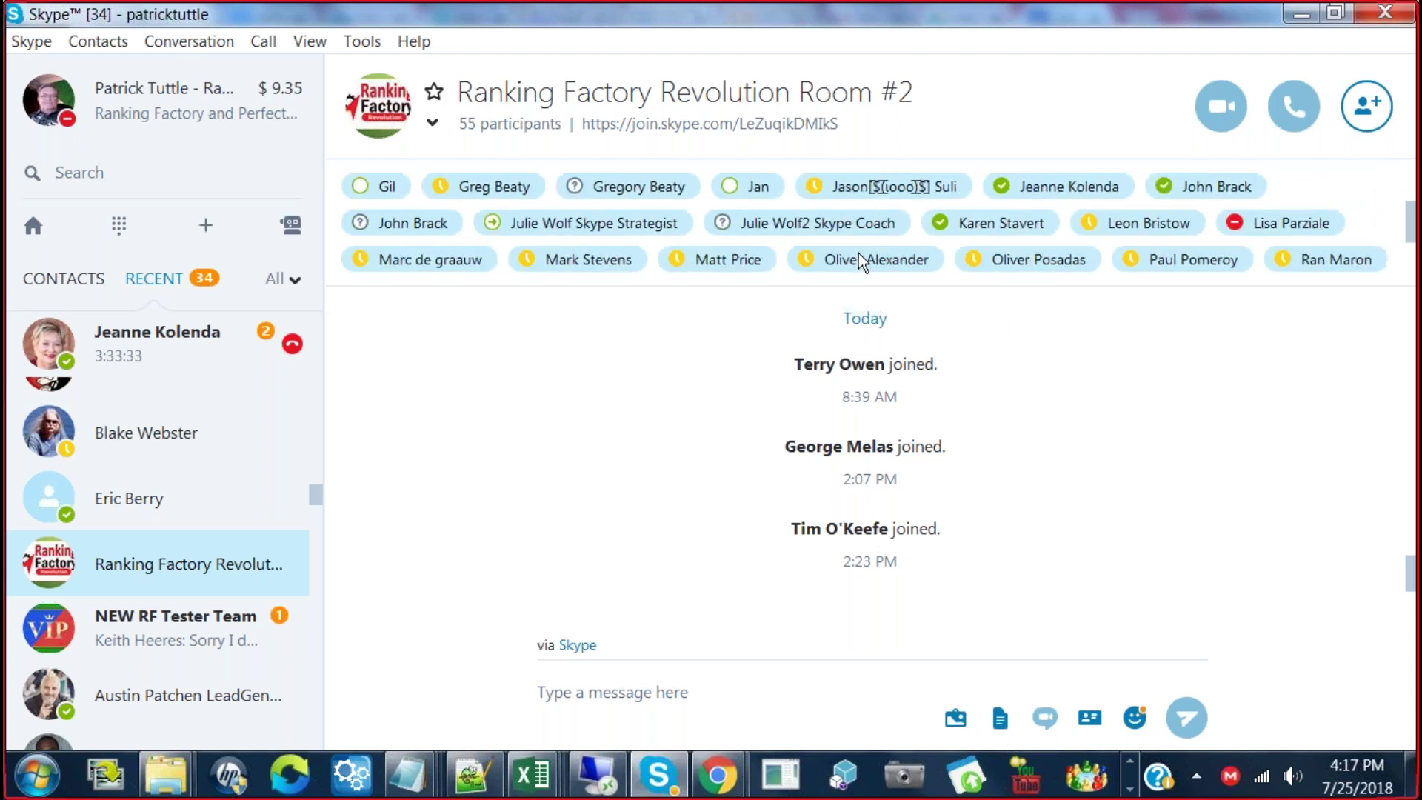
scroll(868, 254, "down", 2)
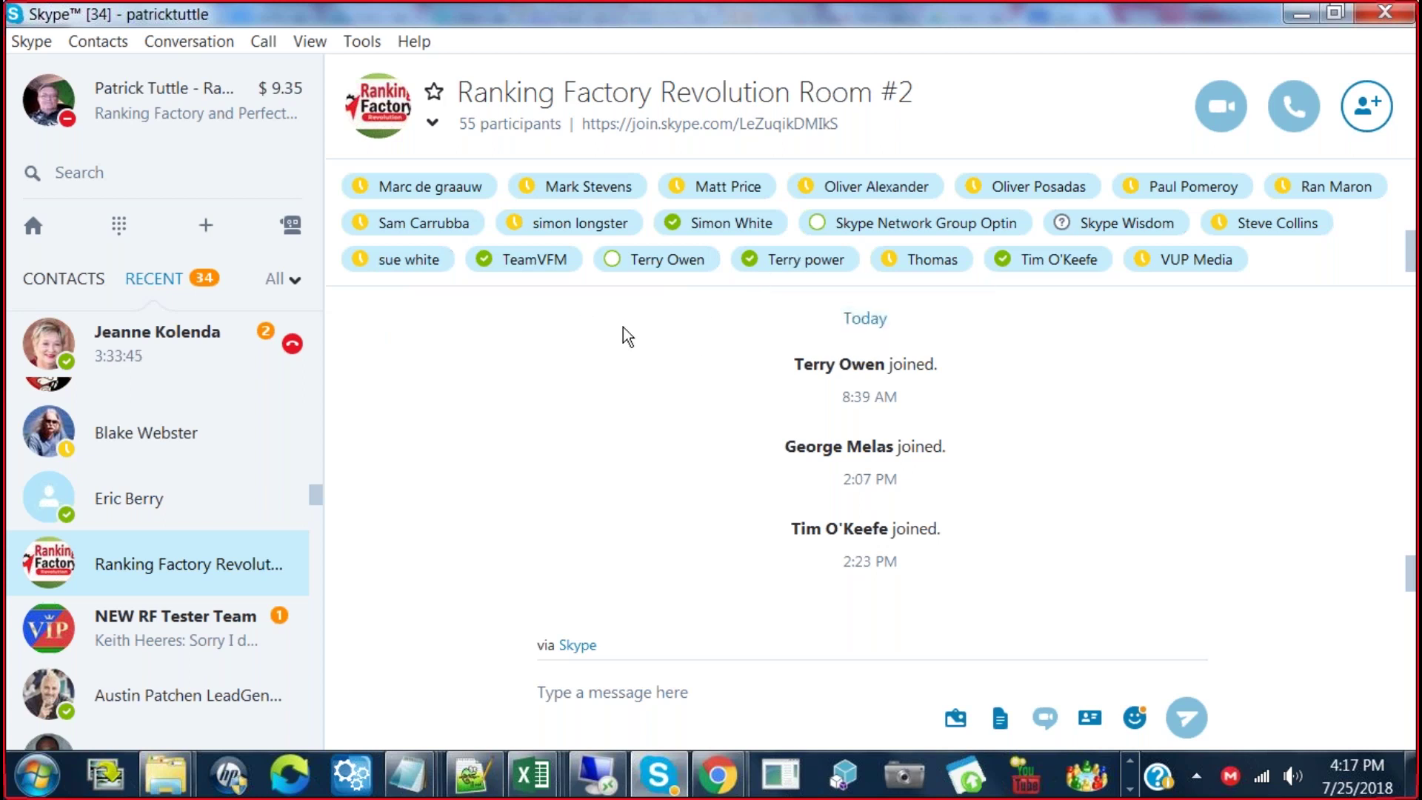
scroll(1183, 349, "up", 2)
scroll(1183, 350, "down", 2)
scroll(471, 453, "up", 2)
scroll(469, 454, "up", 1)
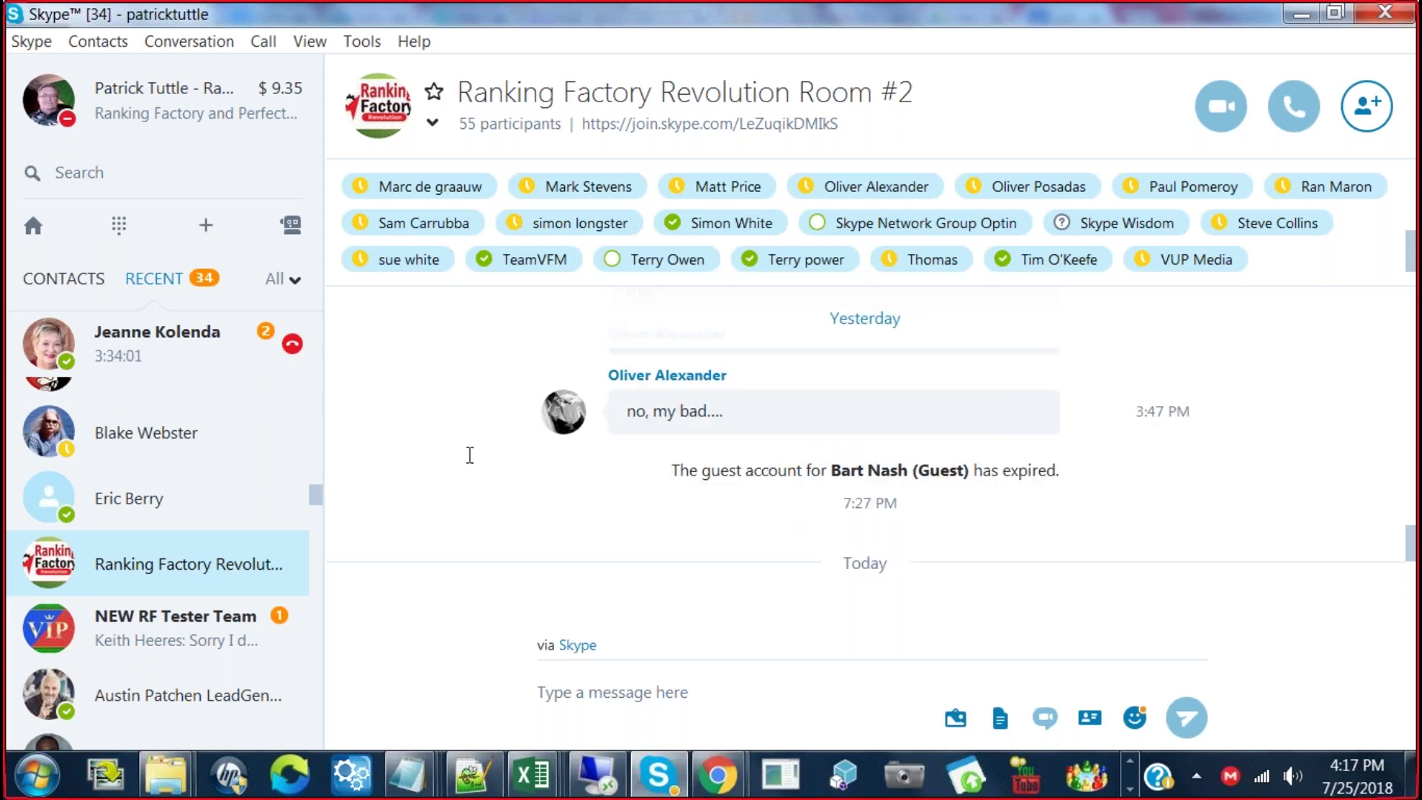
scroll(469, 454, "up", 2)
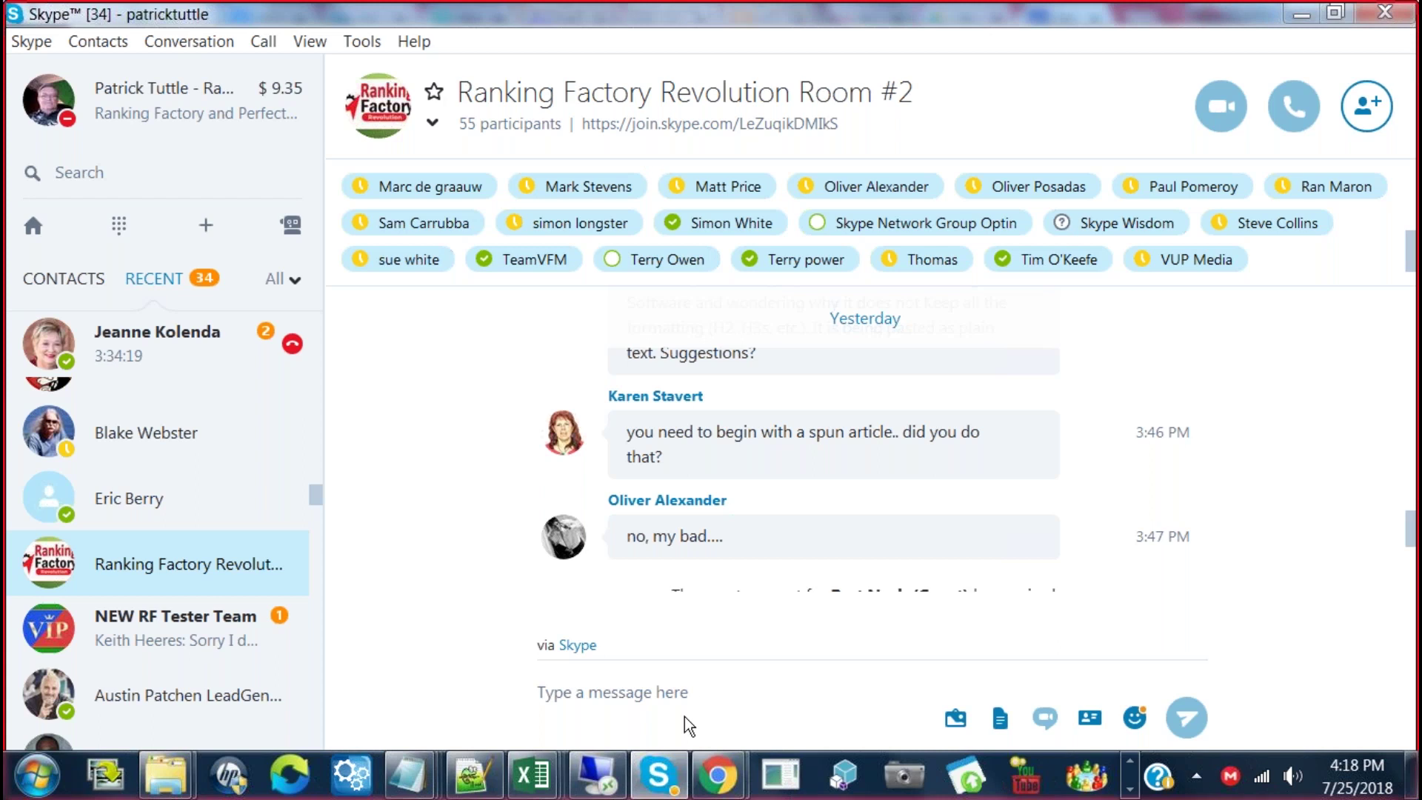
Switch to the Remote Desktop session, maximize the Content Factory window, and point out its keywords area
mouse_move(593, 778)
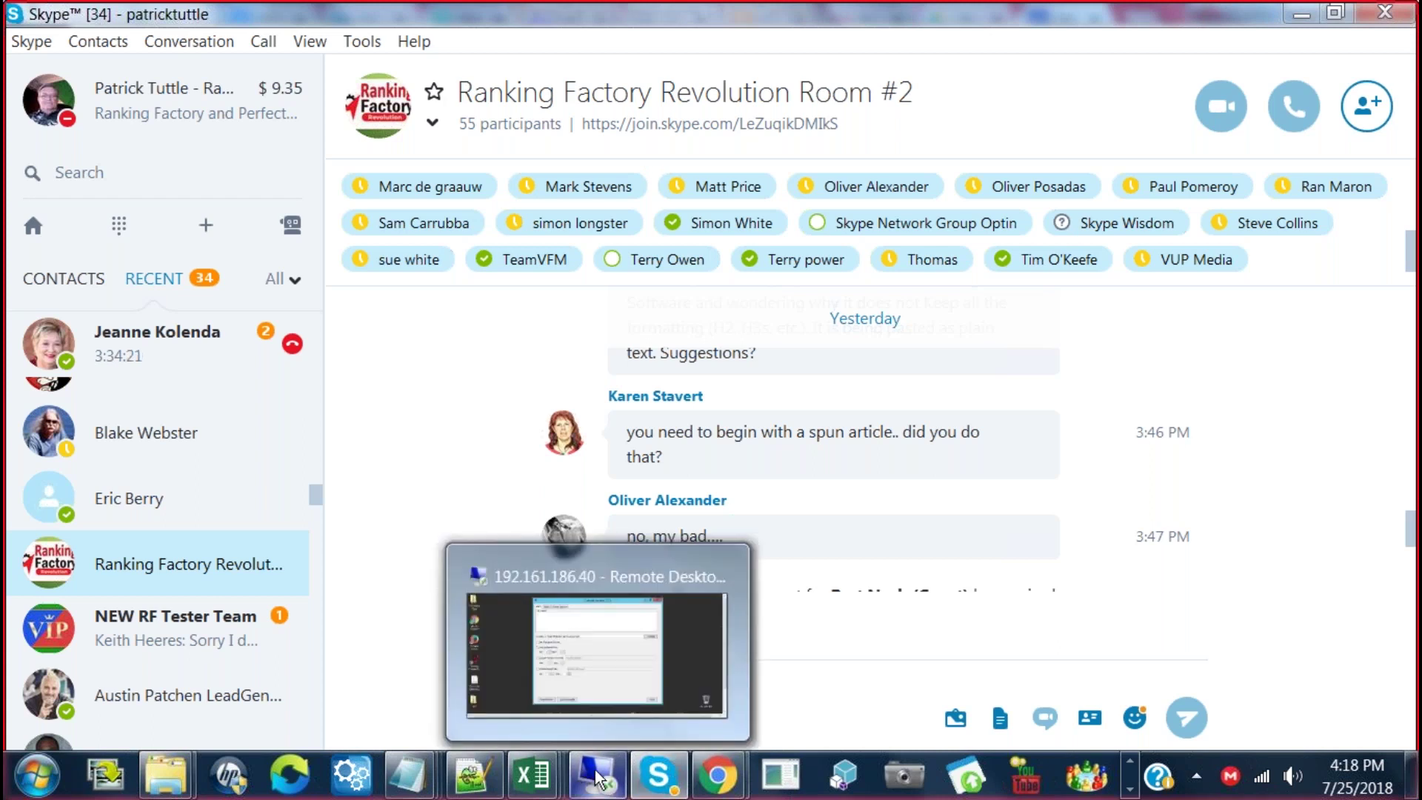
left_click(595, 776)
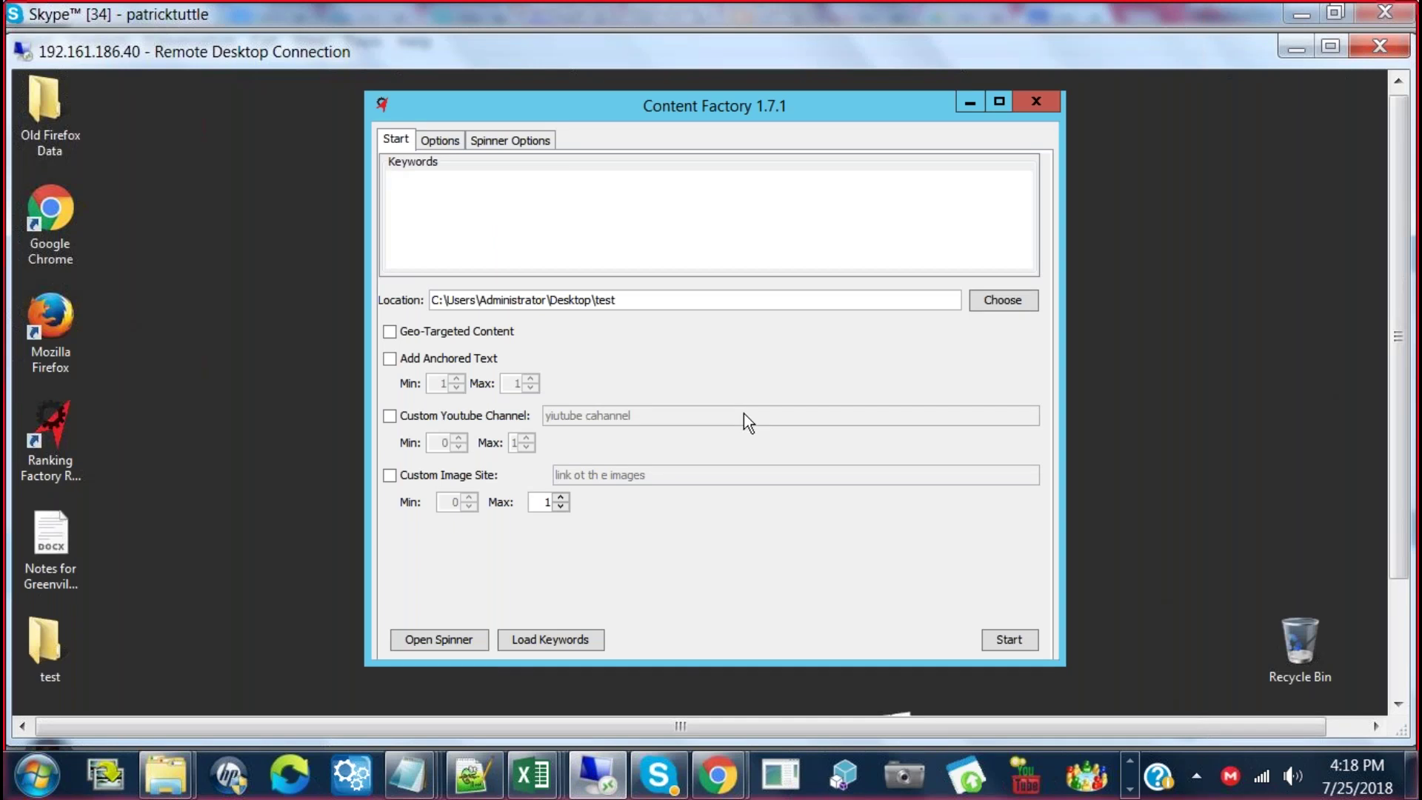
left_click(1017, 175)
left_click(999, 104)
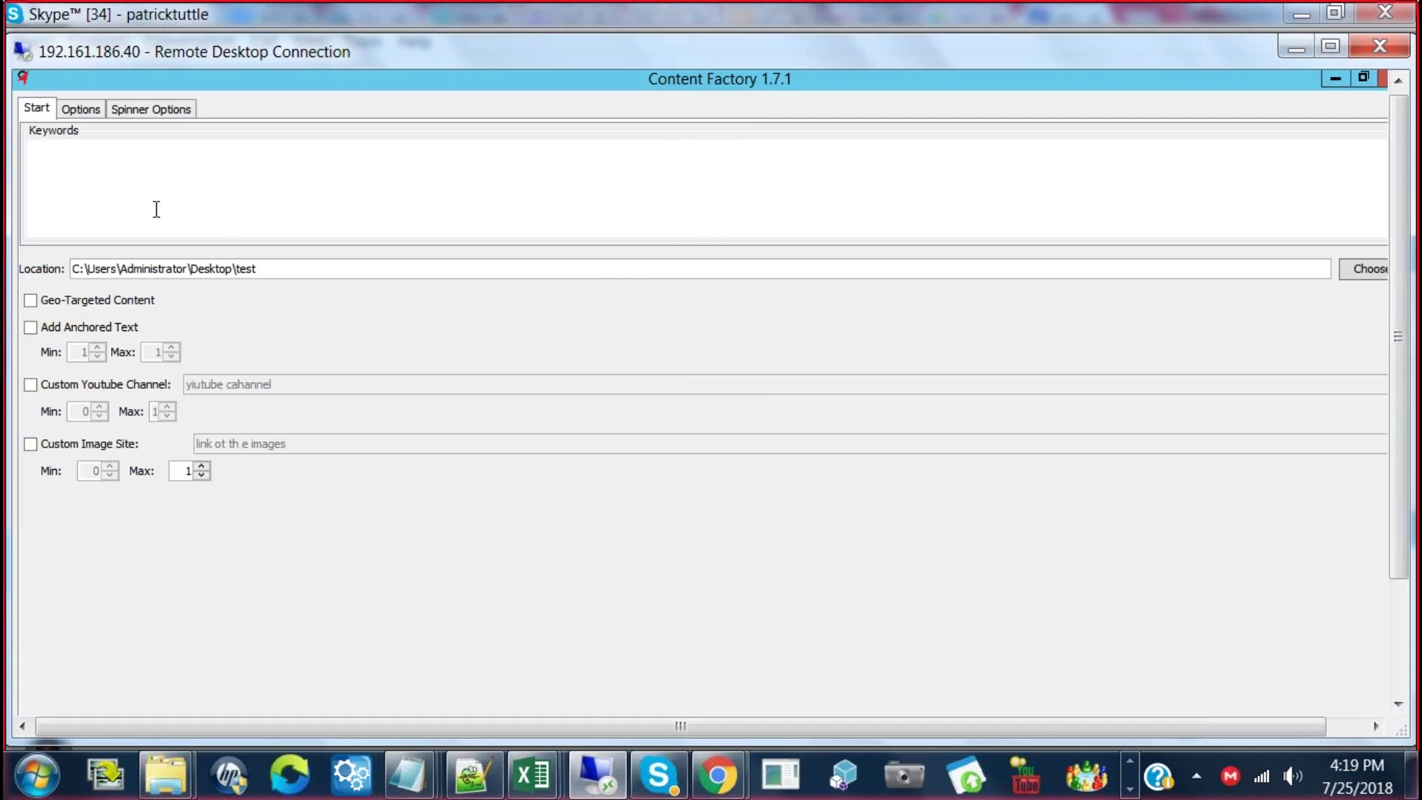
left_click(156, 207)
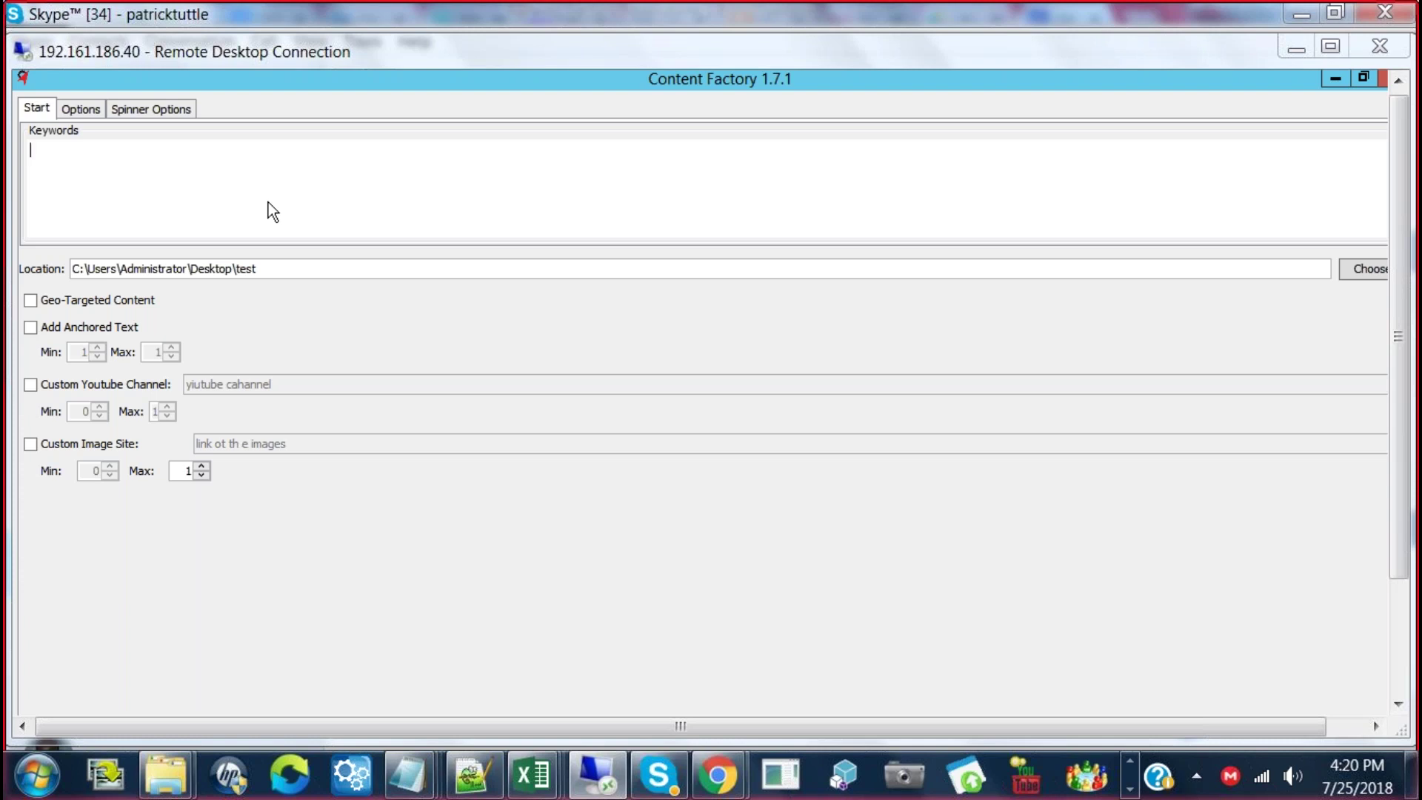
left_click(1102, 27)
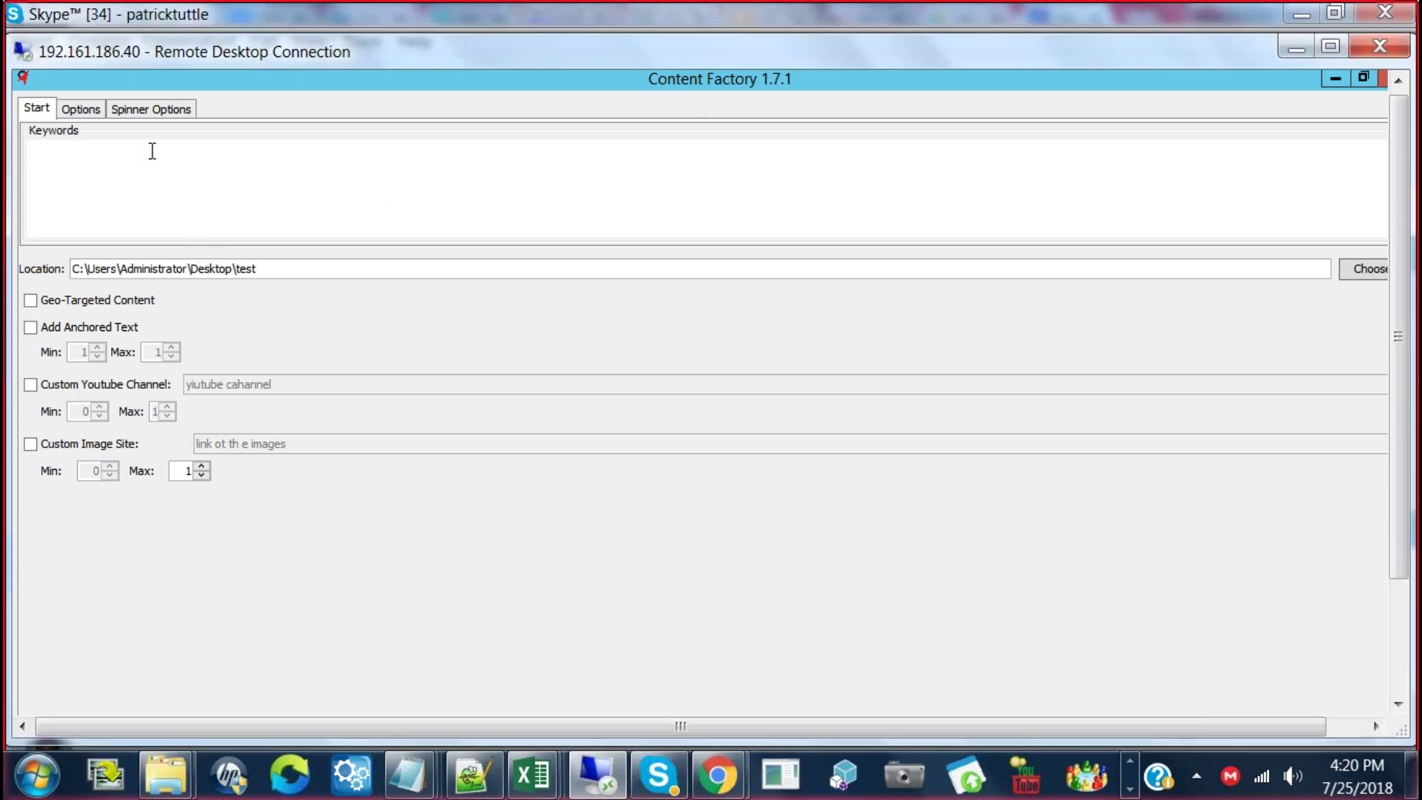
Clear all placeholders, from {city} to {zip}, out of Content Factory's geo-targeted content options
left_click(68, 109)
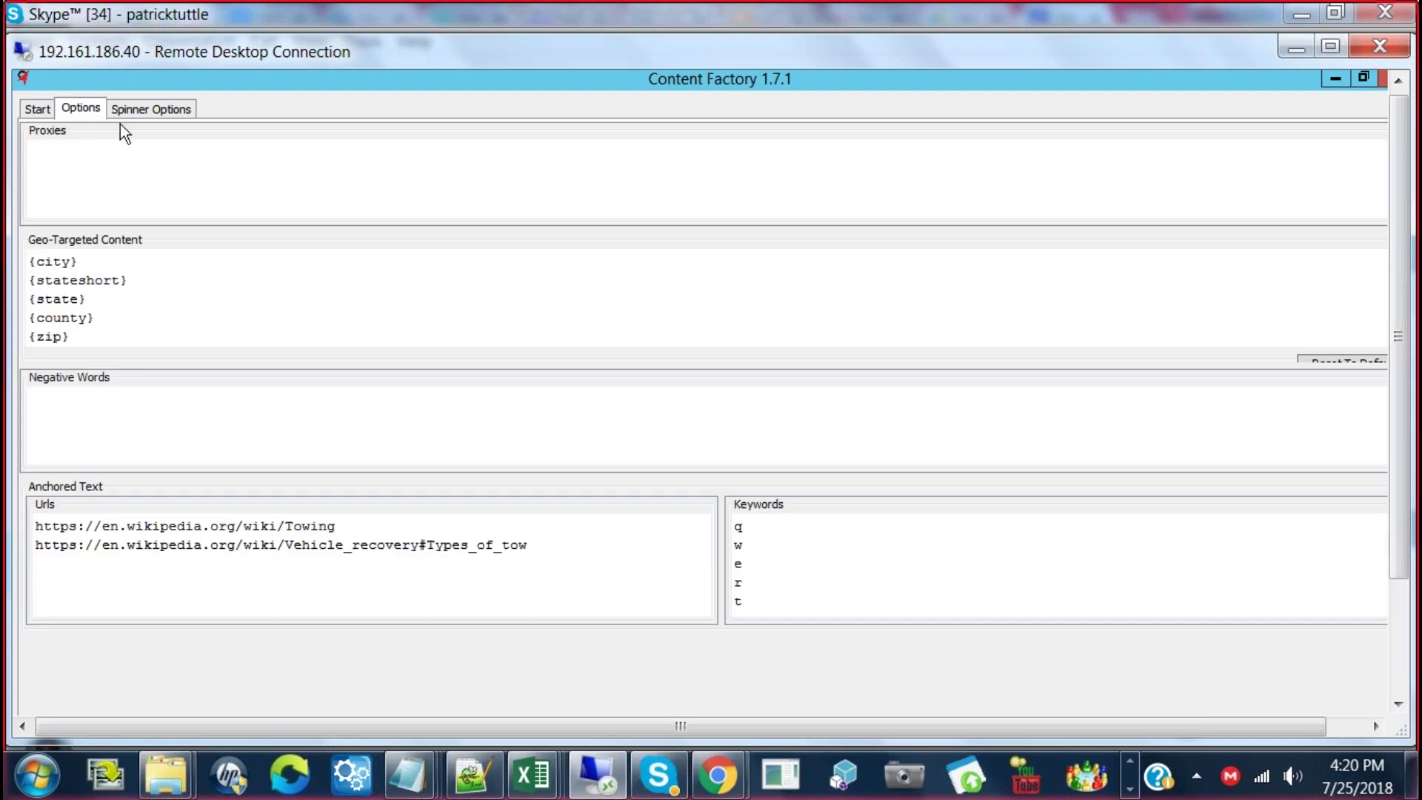
left_click(74, 148)
left_click_drag(88, 345, 14, 234)
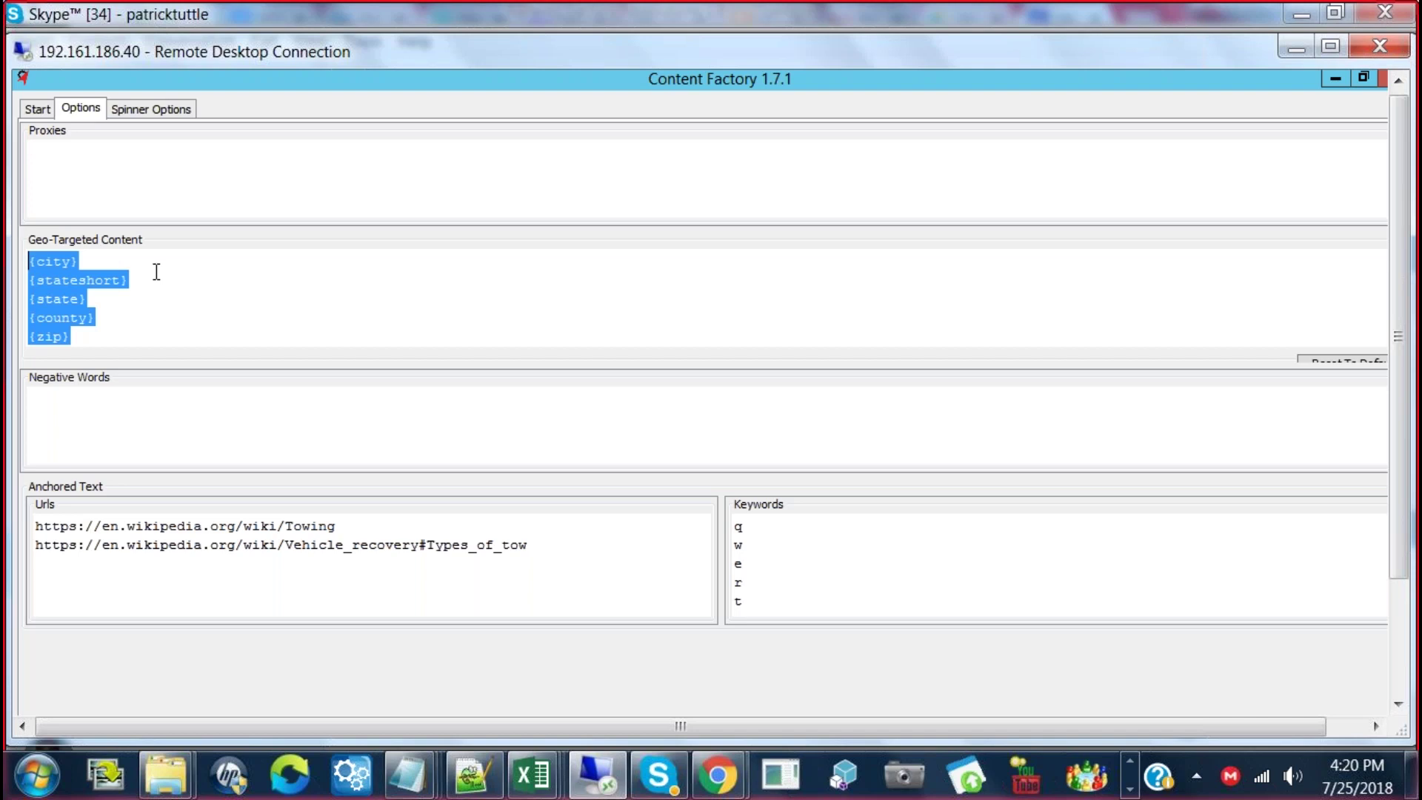
key("Delete")
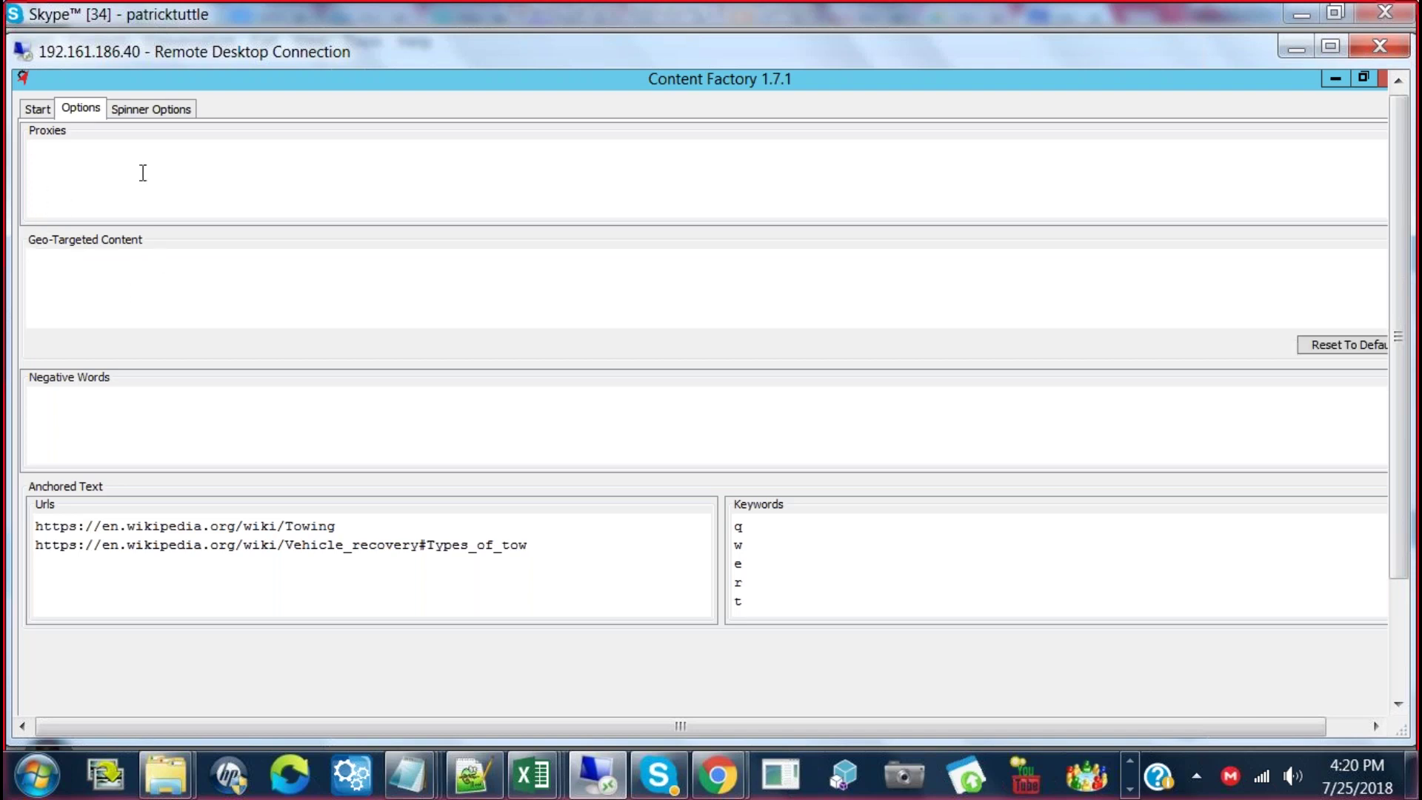
Review the available spinner APIs and the advanced SpinRewriter options, closing the options dialog without changes
left_click(142, 108)
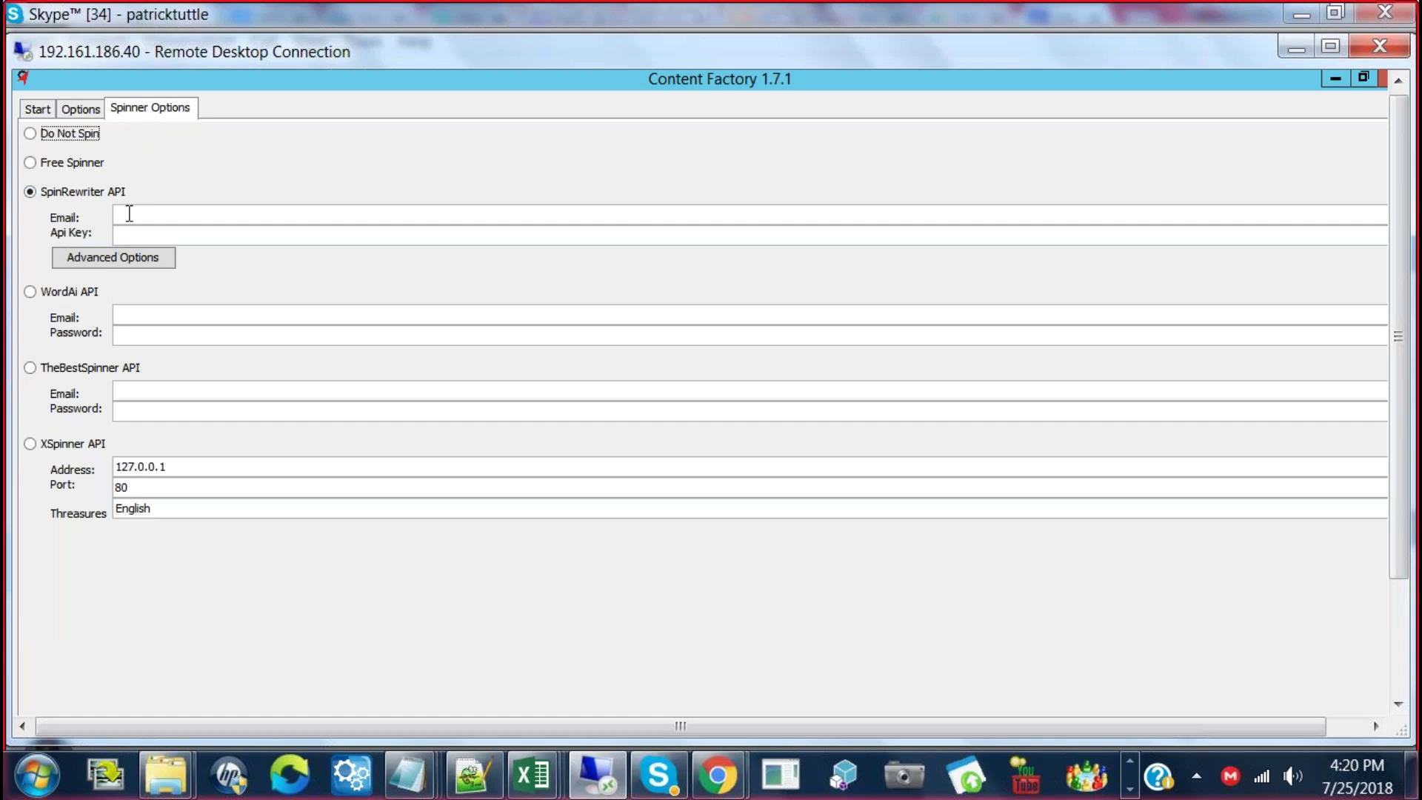
left_click(117, 259)
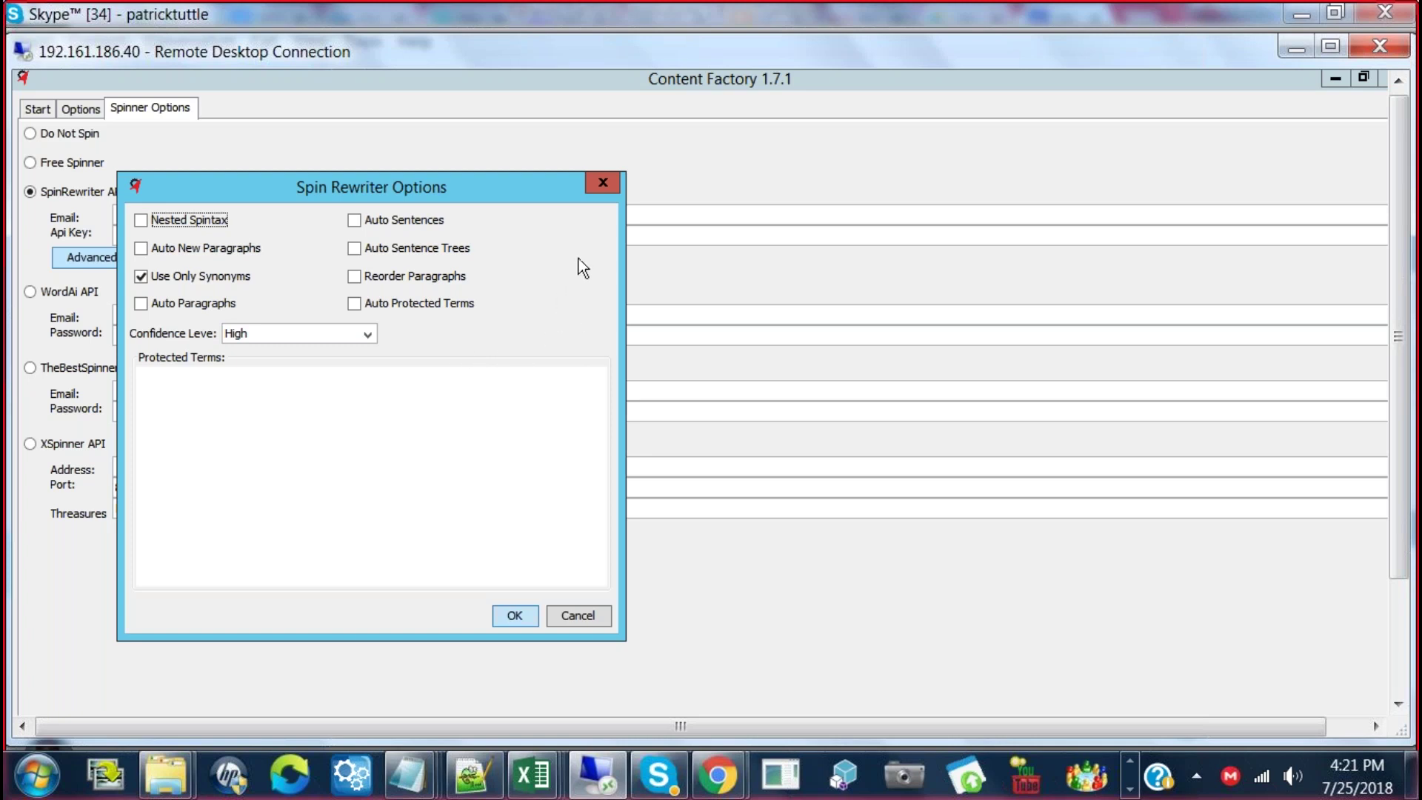
left_click(601, 184)
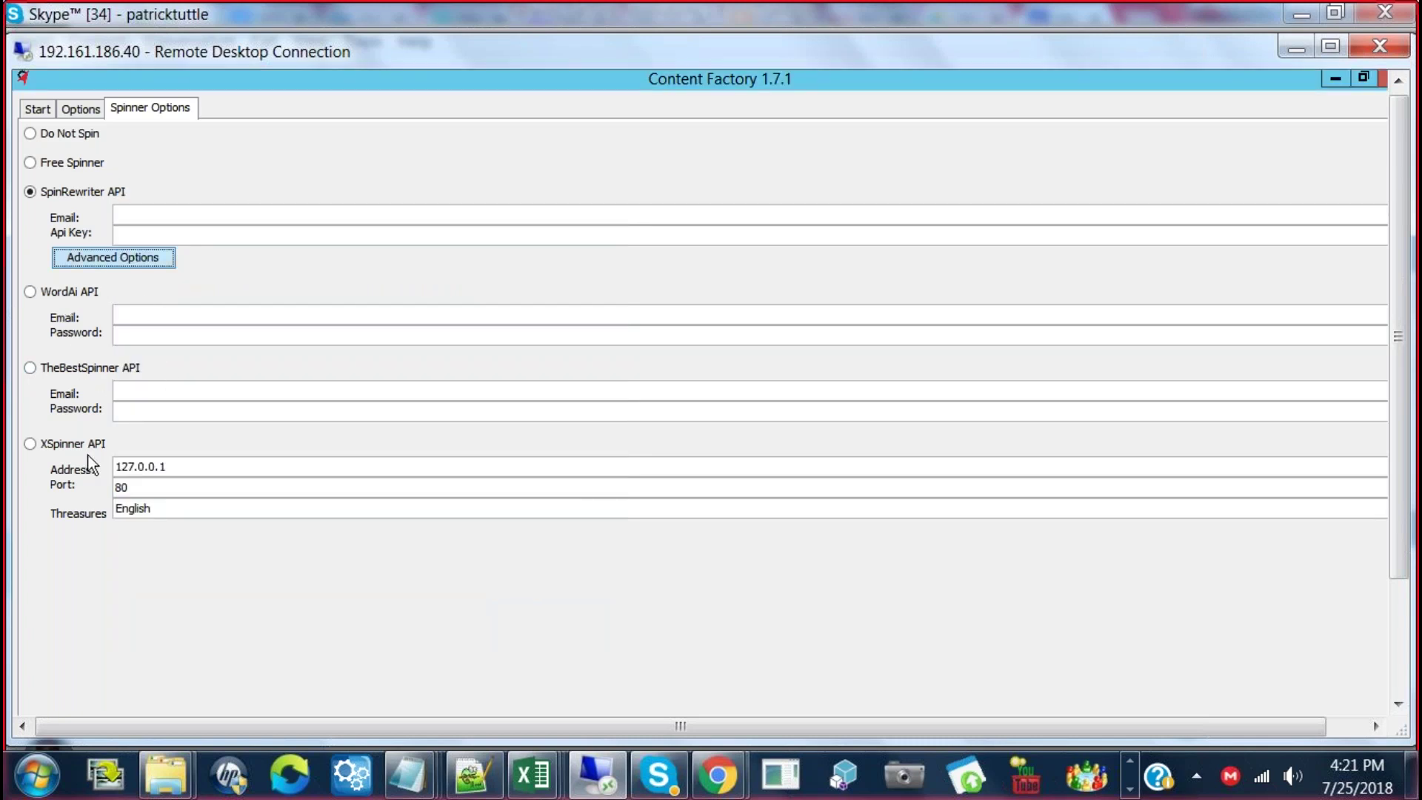
Review the anchored text URLs and their keywords in the options, and return to the start settings
left_click(74, 108)
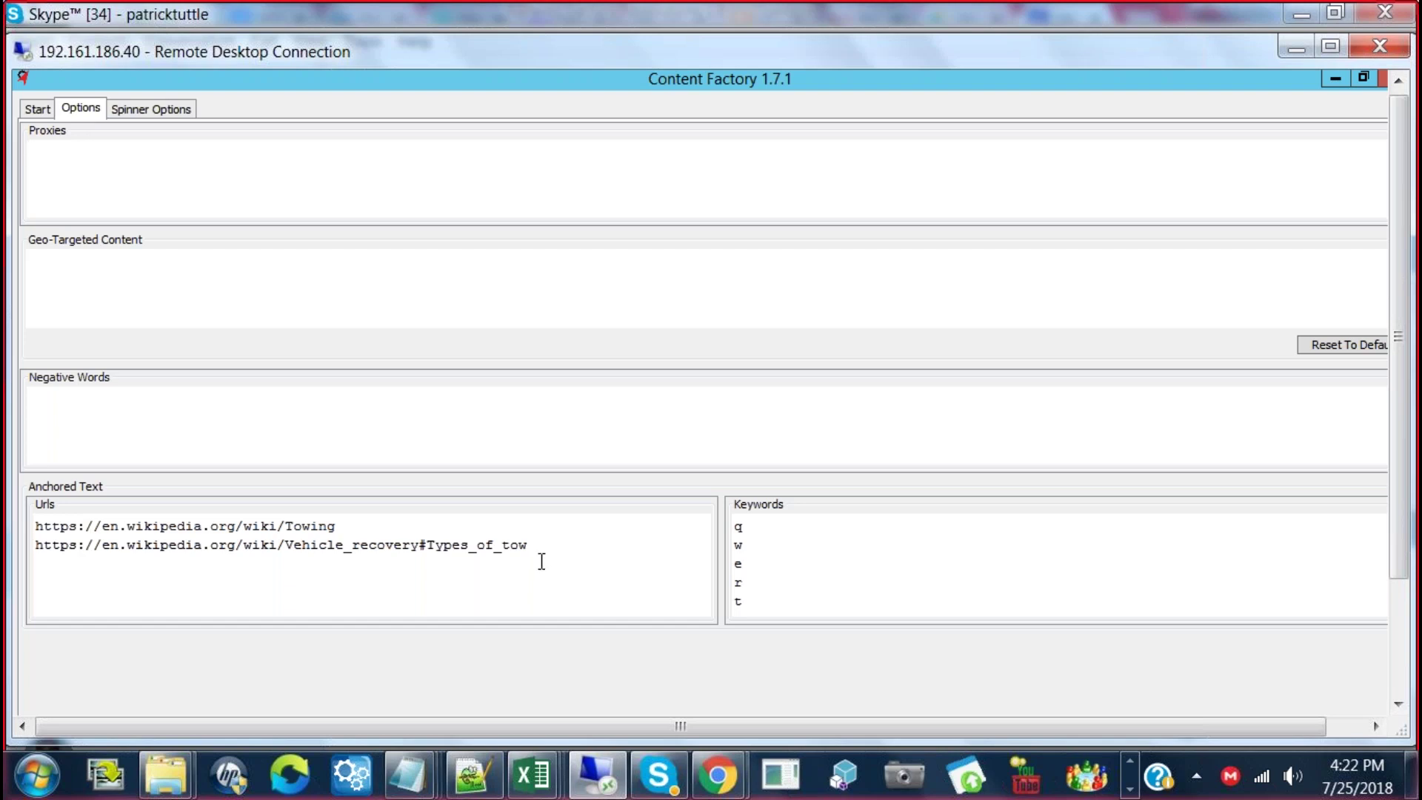
left_click_drag(545, 560, 31, 522)
left_click_drag(737, 526, 799, 539)
left_click(31, 113)
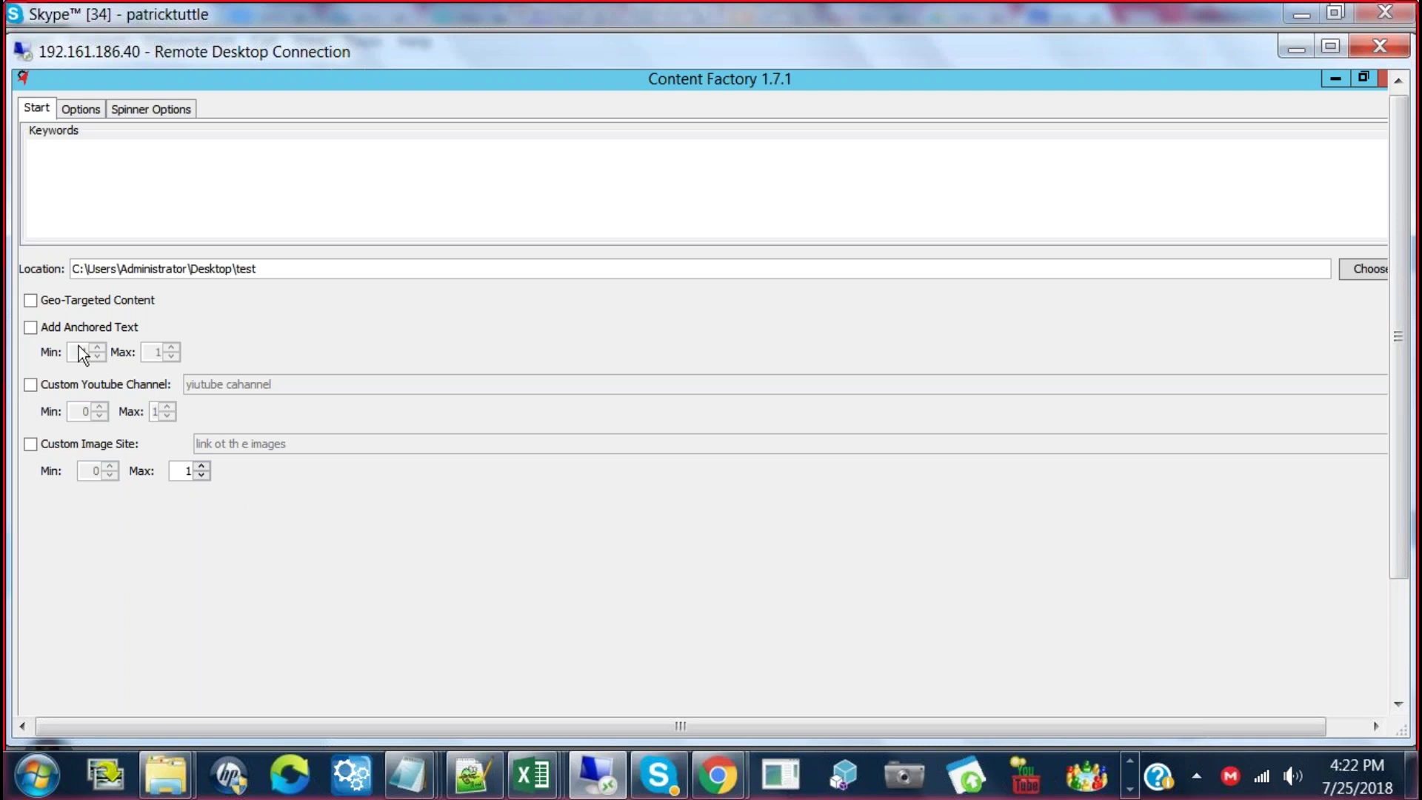
Enable anchored text, raise its maximum to 8, and turn the anchored text option off again
left_click(30, 329)
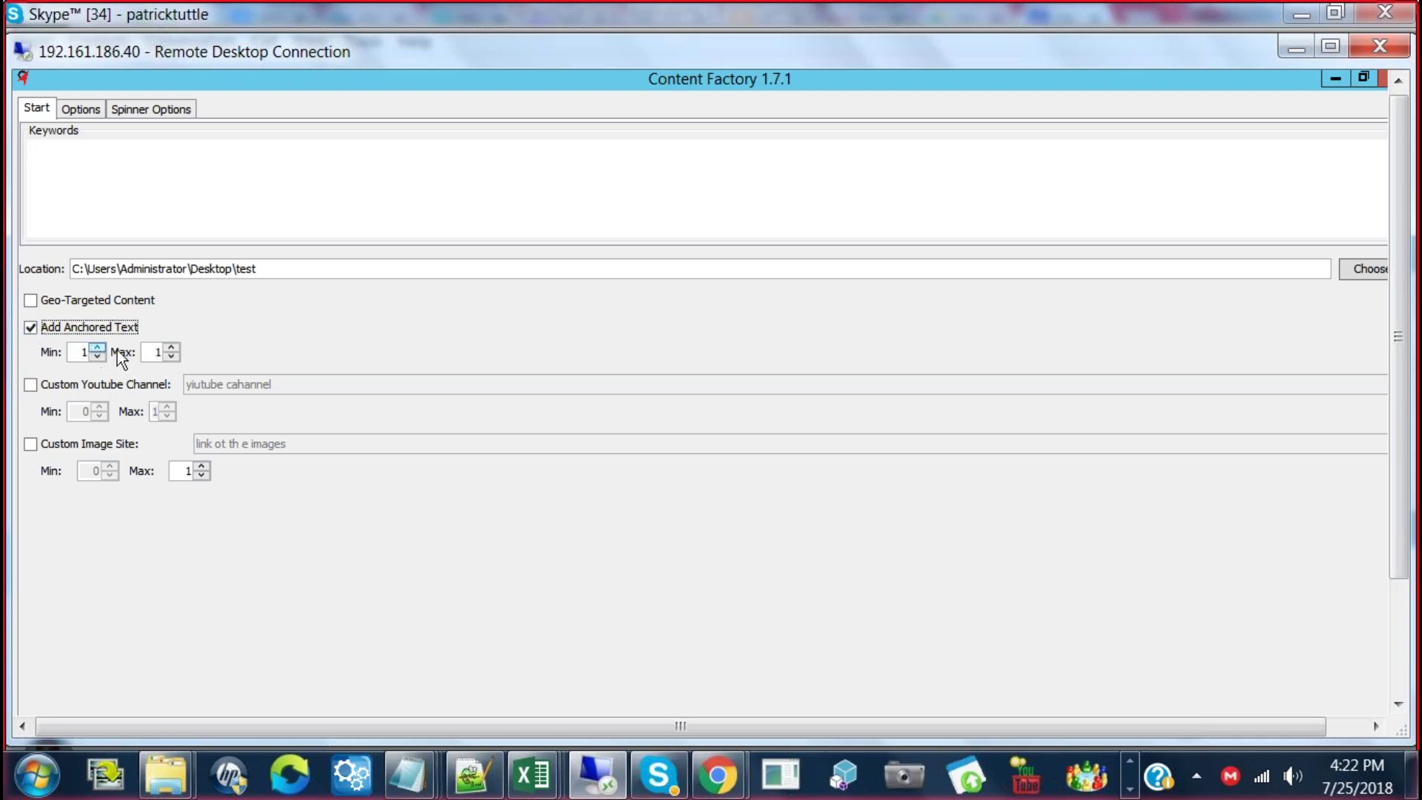
left_click(171, 347)
left_click(171, 347)
left_click(171, 347)
left_click(171, 348)
left_click(30, 326)
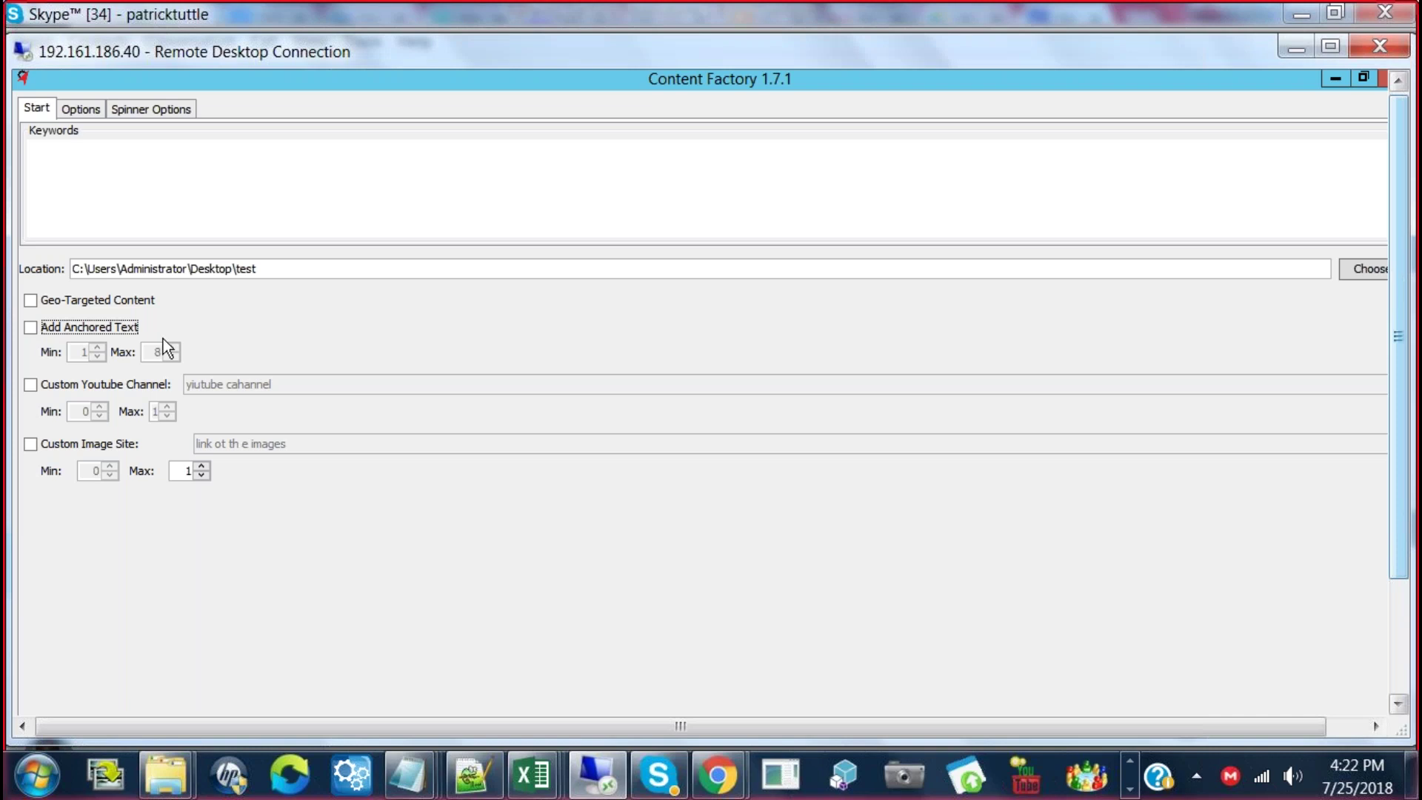
Enter "roof repair" as the keyword for generating content
left_click(75, 152)
type("roofe")
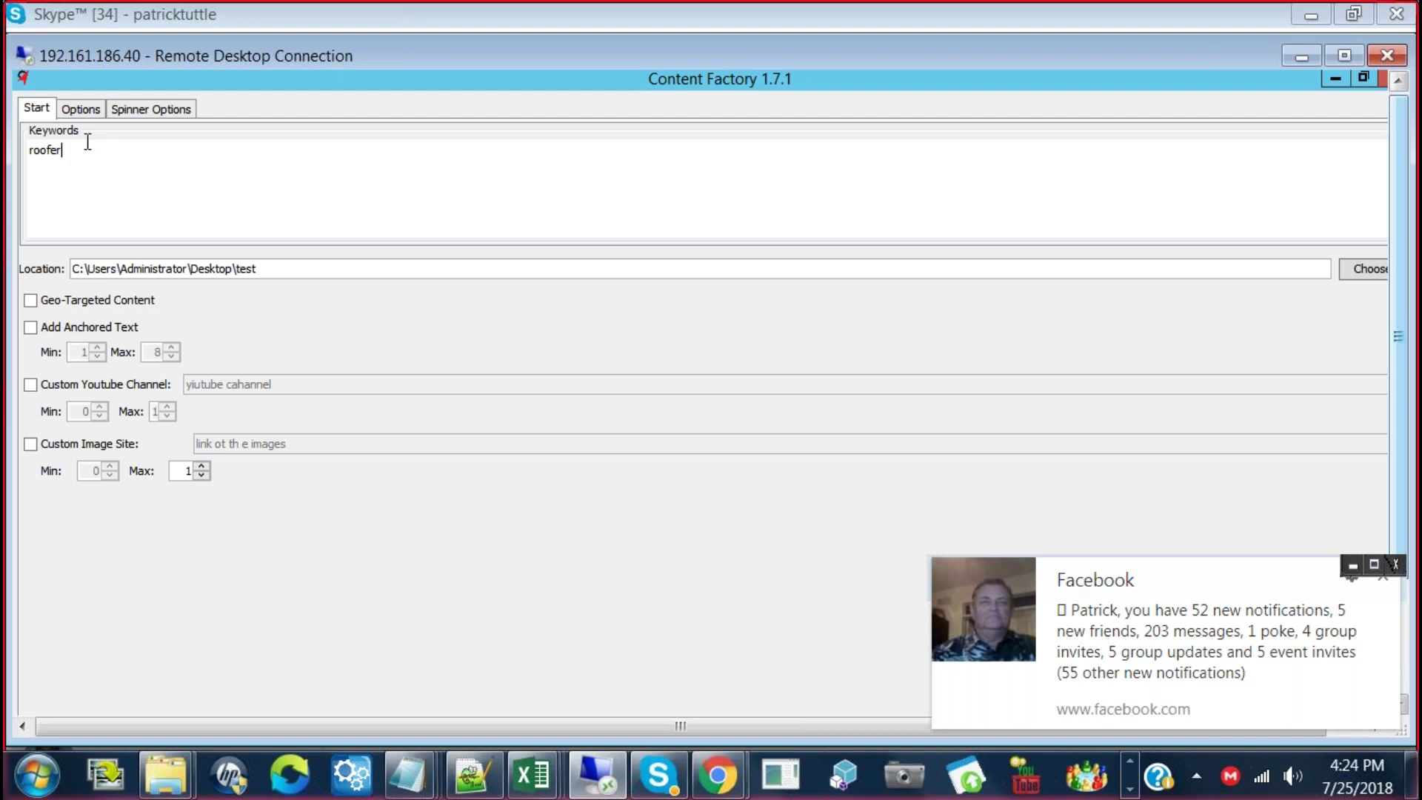
key("BackSpace")
key("BackSpace")
type("repair")
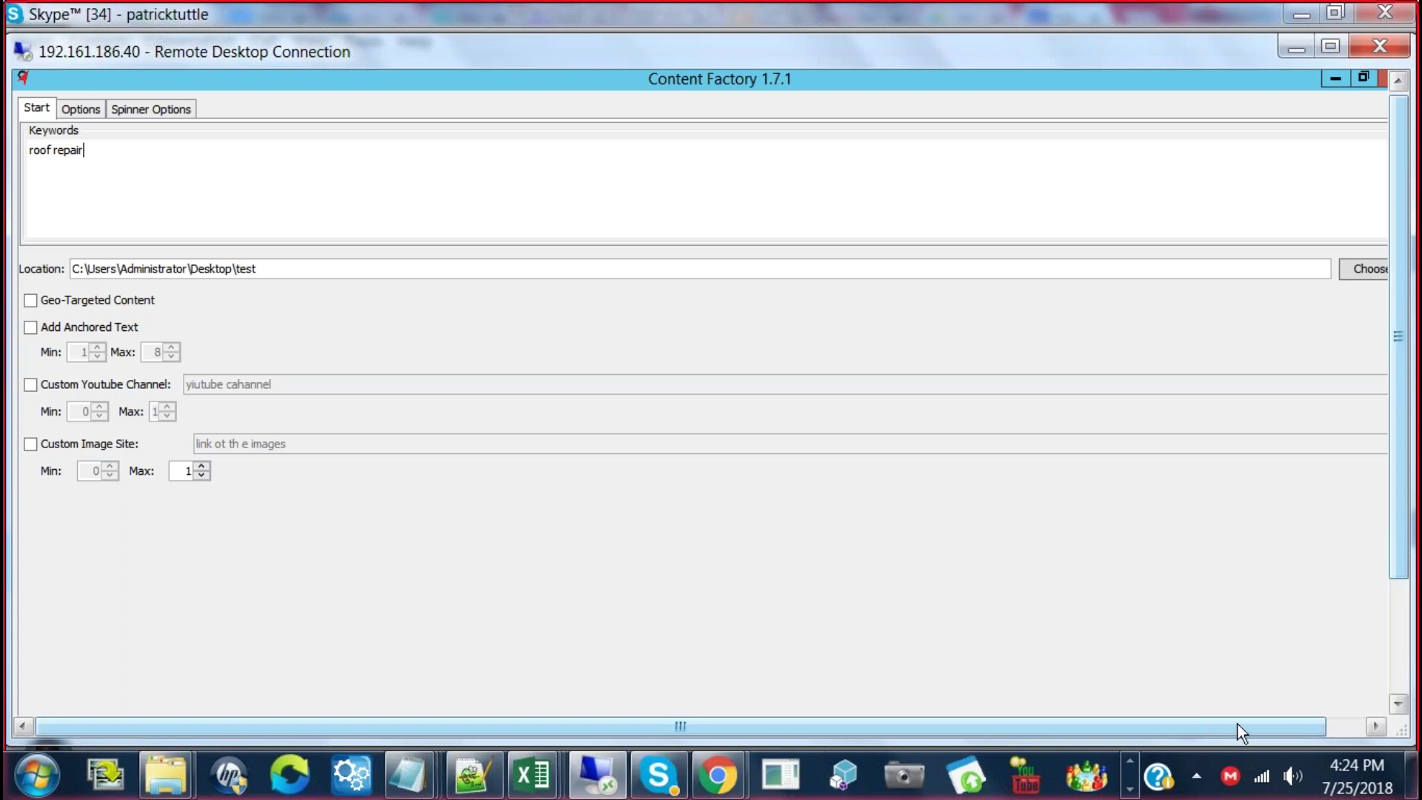
Start the content generation run for the roof repair keyword
left_click(1343, 725)
left_click_drag(1398, 555, 1398, 658)
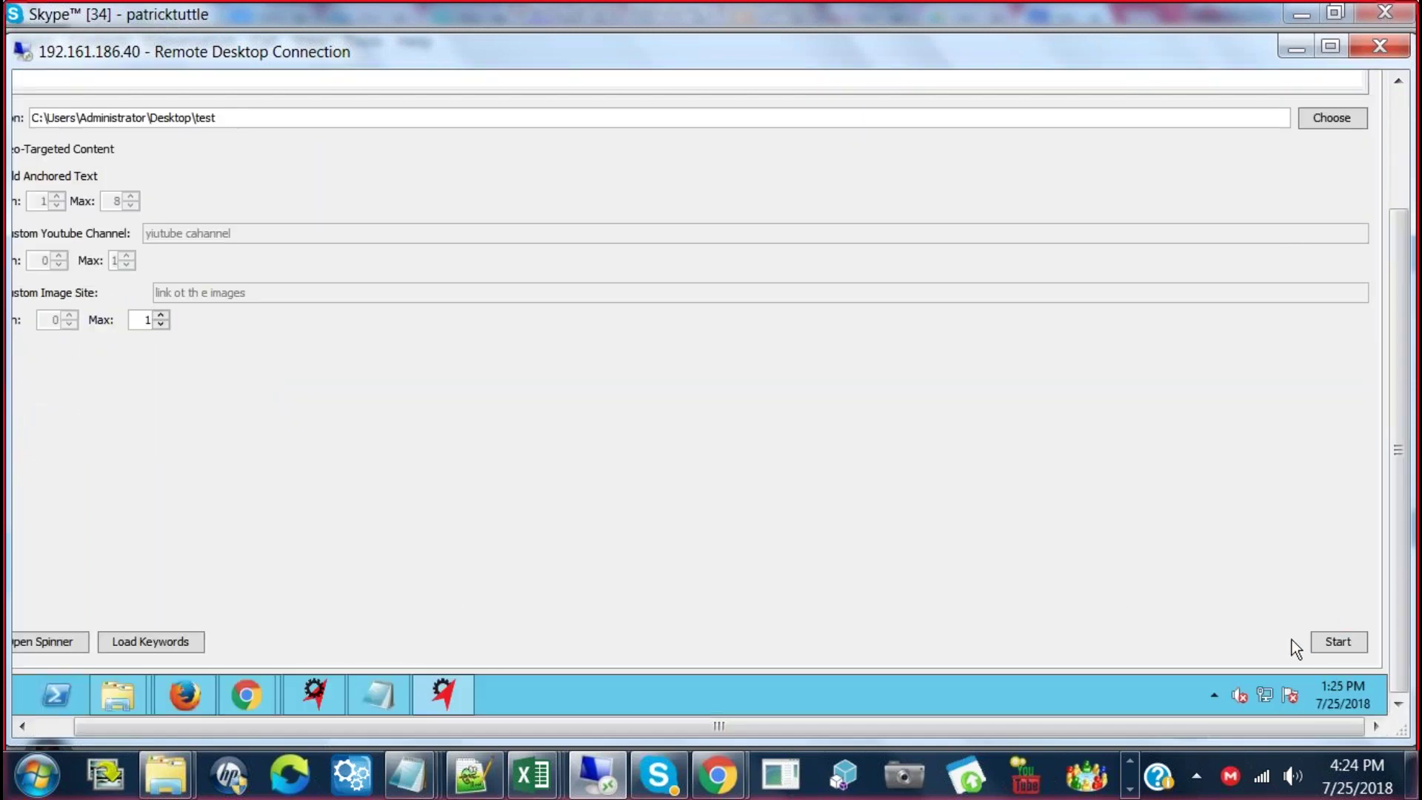
left_click(1337, 641)
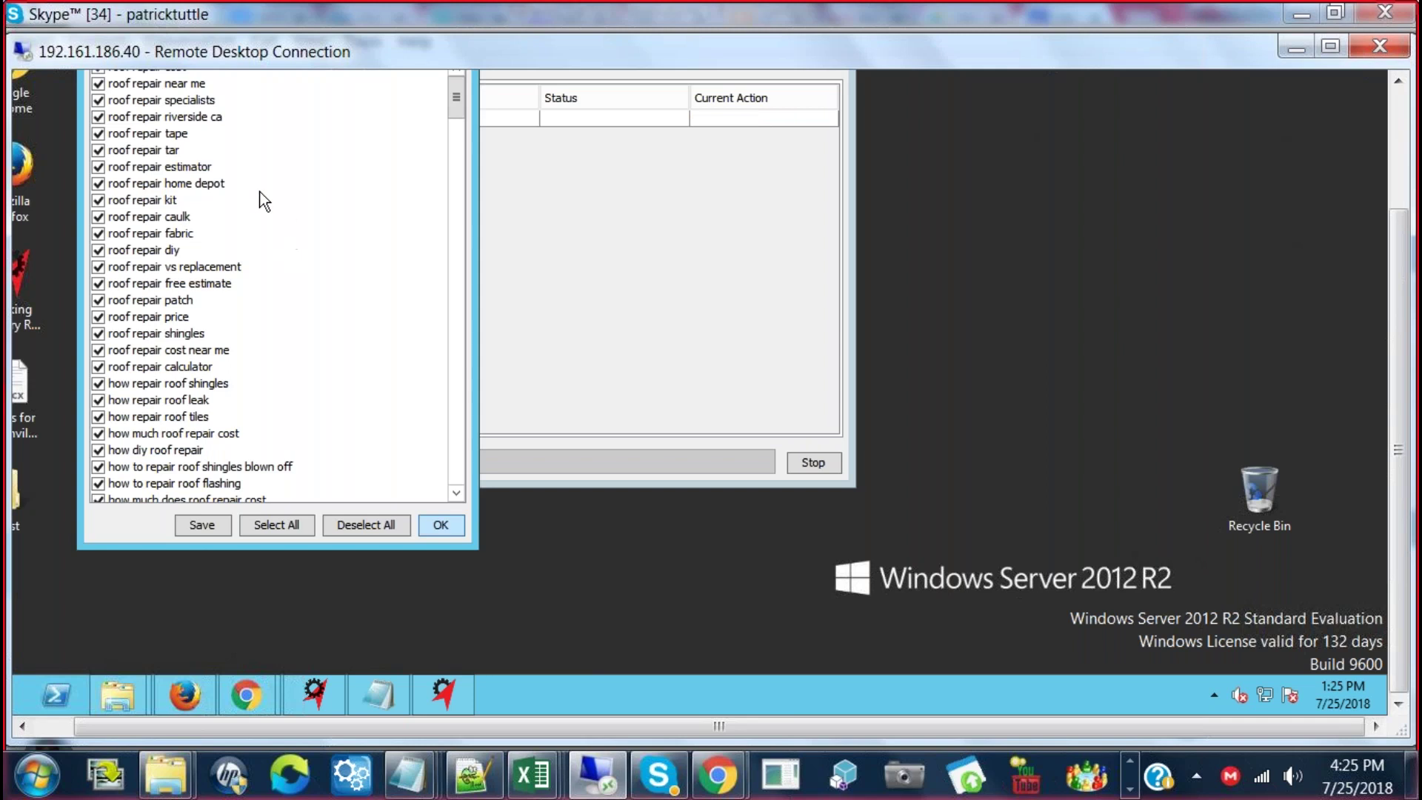
Limit the keyword selection to roof repair cost, specialists, vs replacement, tape, tar and kit, and confirm it
mouse_move(459, 96)
left_mouse_down()
mouse_move(459, 437)
mouse_move(457, 97)
left_mouse_up()
left_click_drag(1403, 375, 1404, 259)
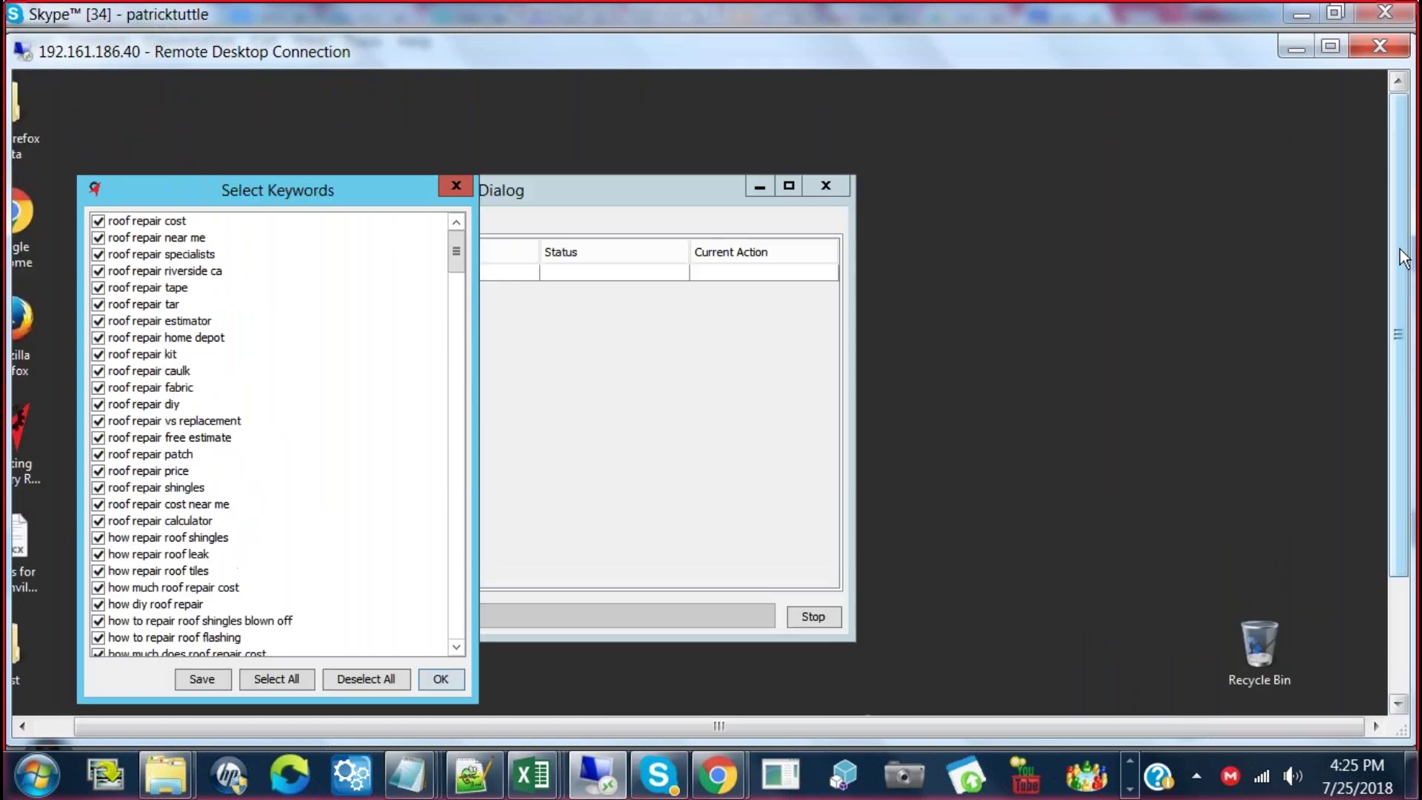
left_click(363, 679)
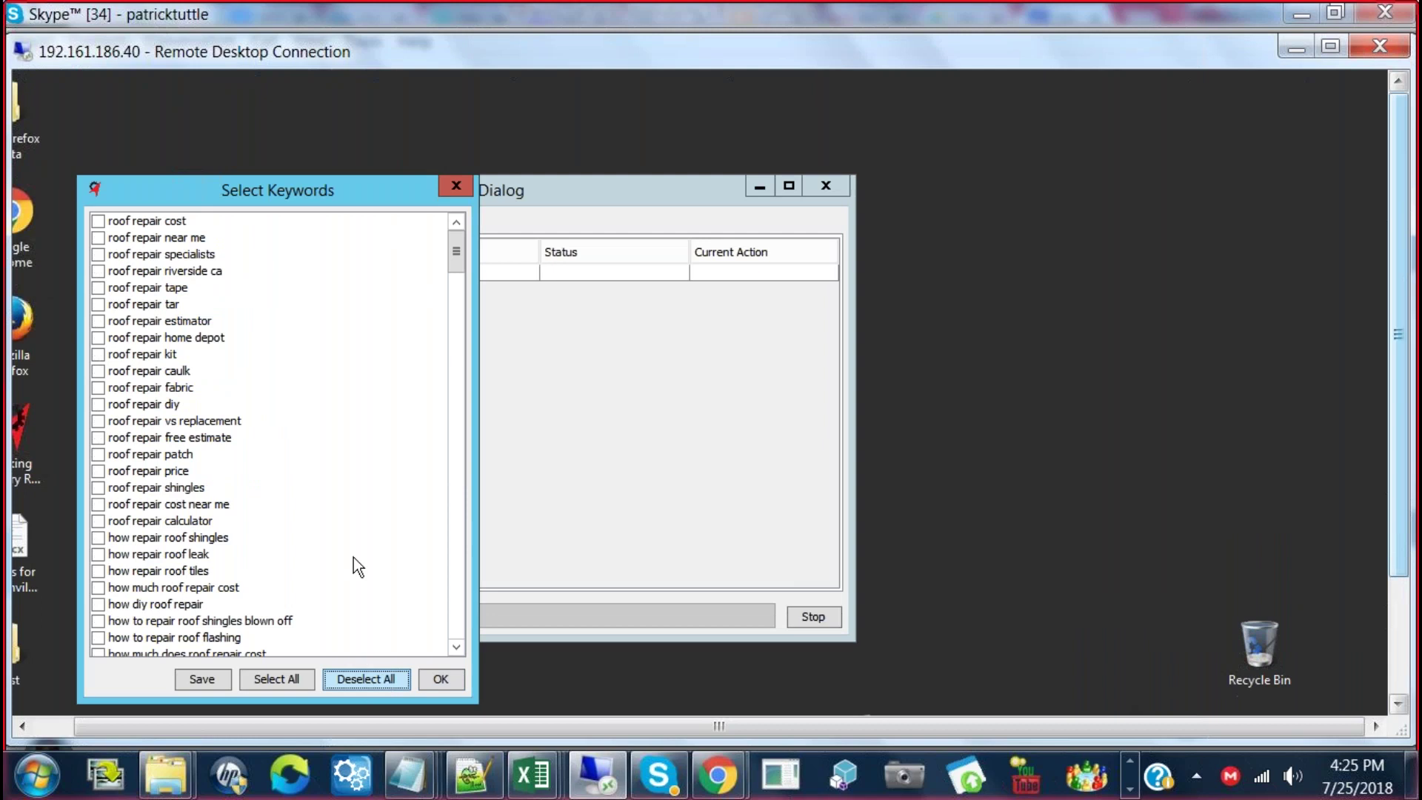
left_click(97, 221)
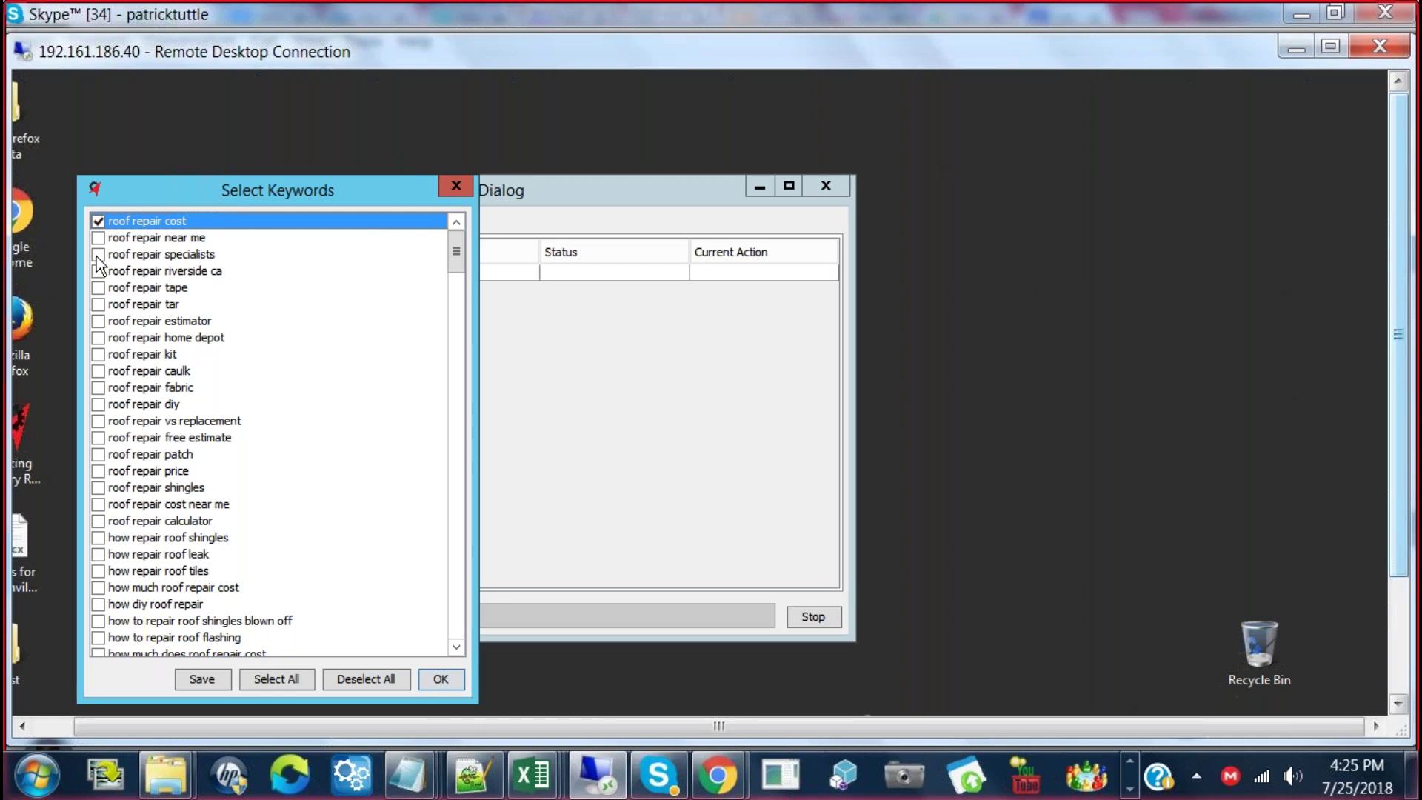
left_click(98, 255)
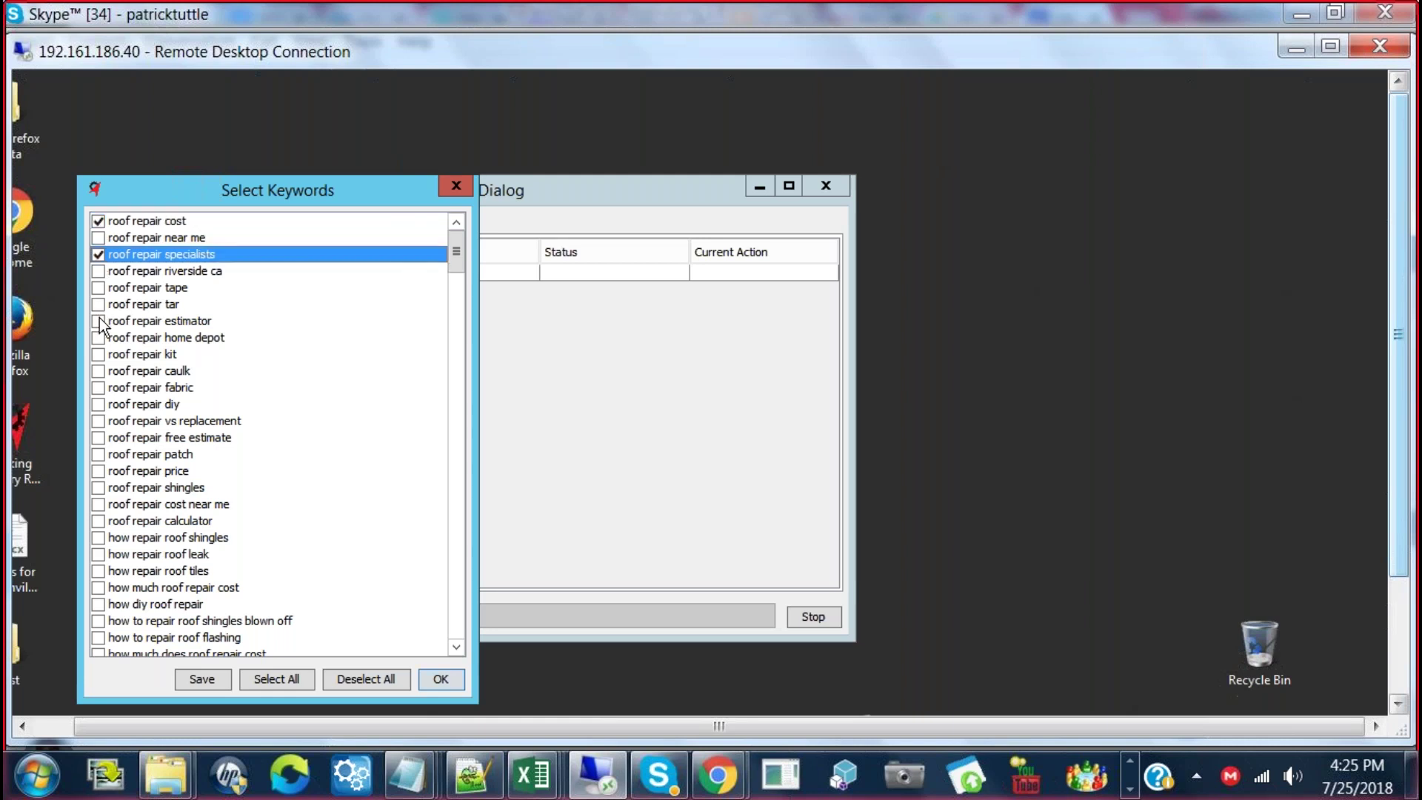
left_click(98, 422)
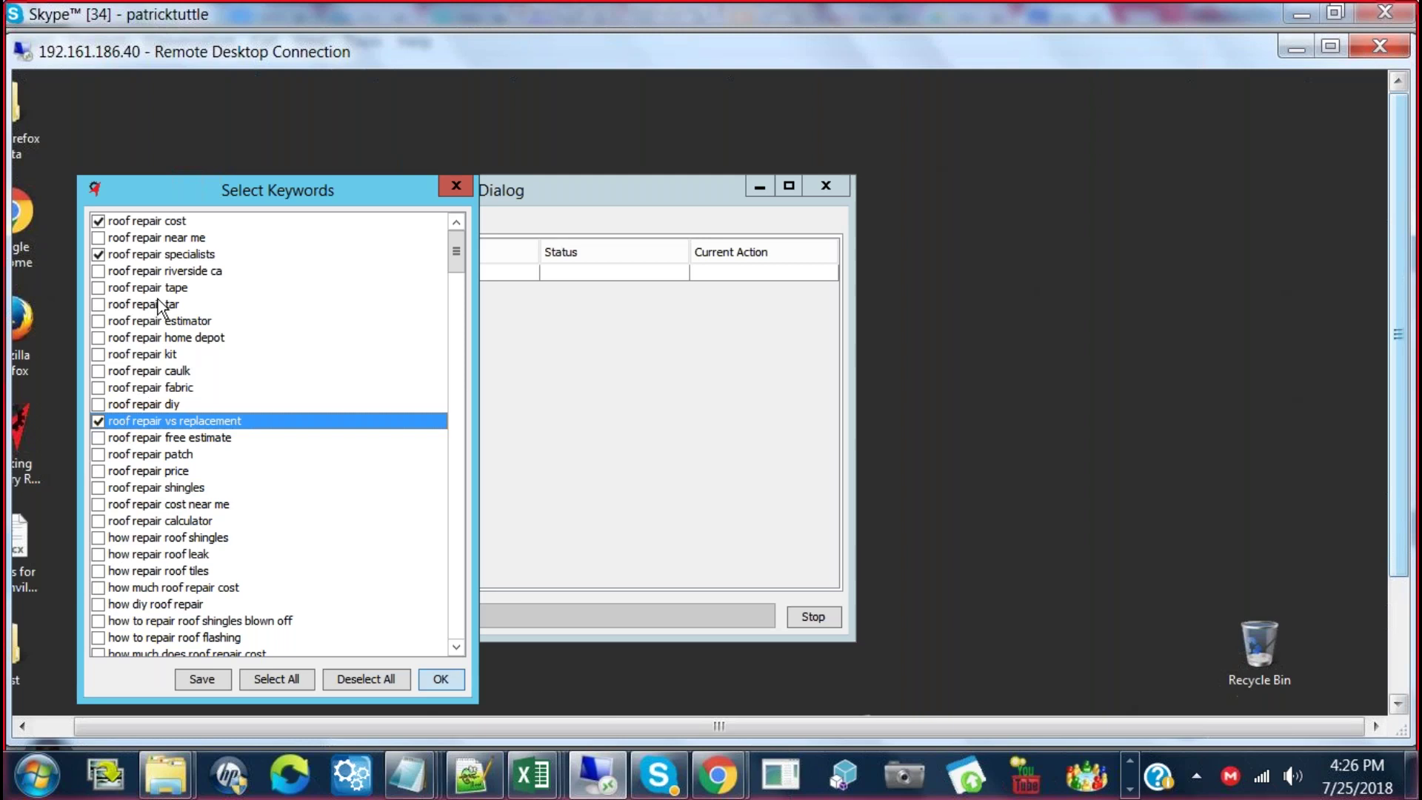
left_click(98, 288)
left_click(99, 304)
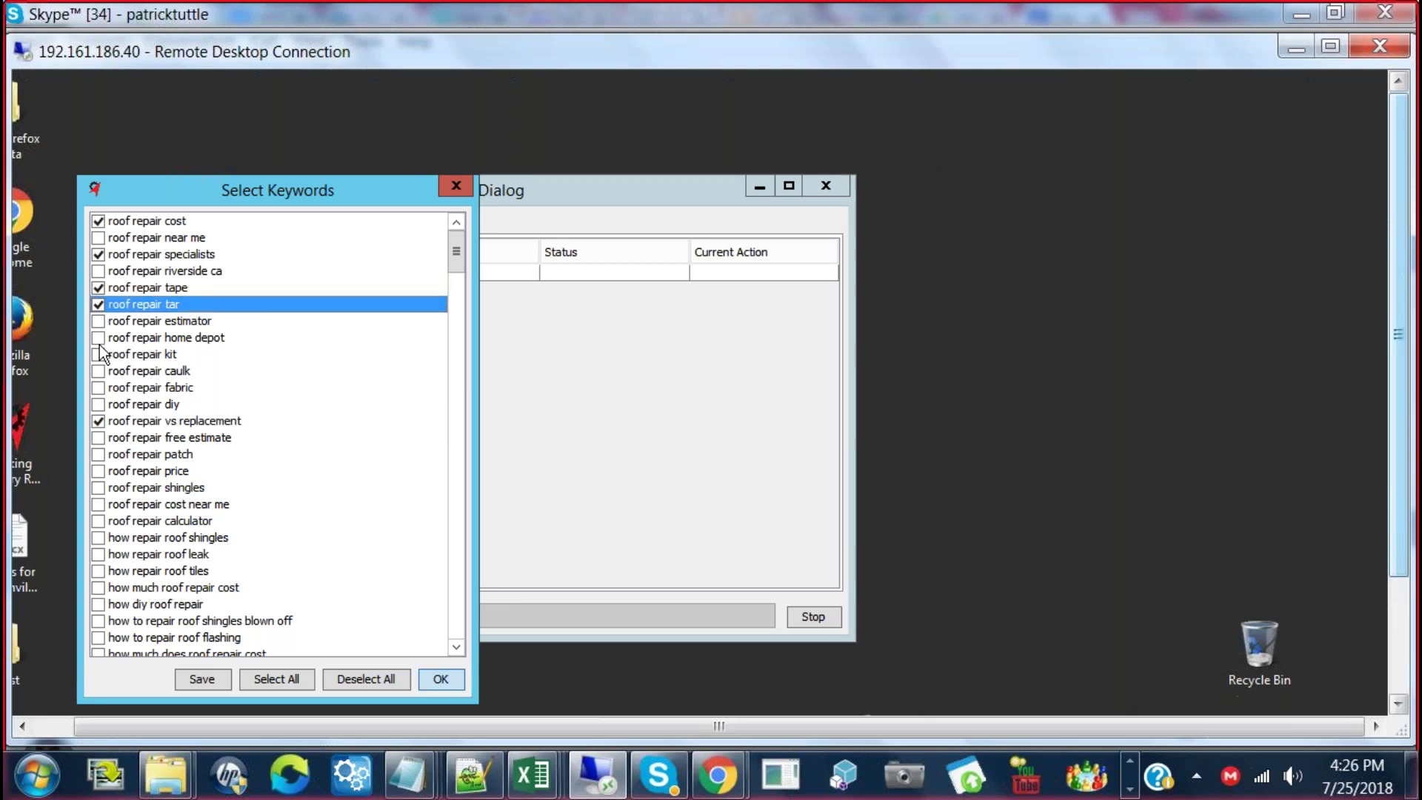
left_click(98, 355)
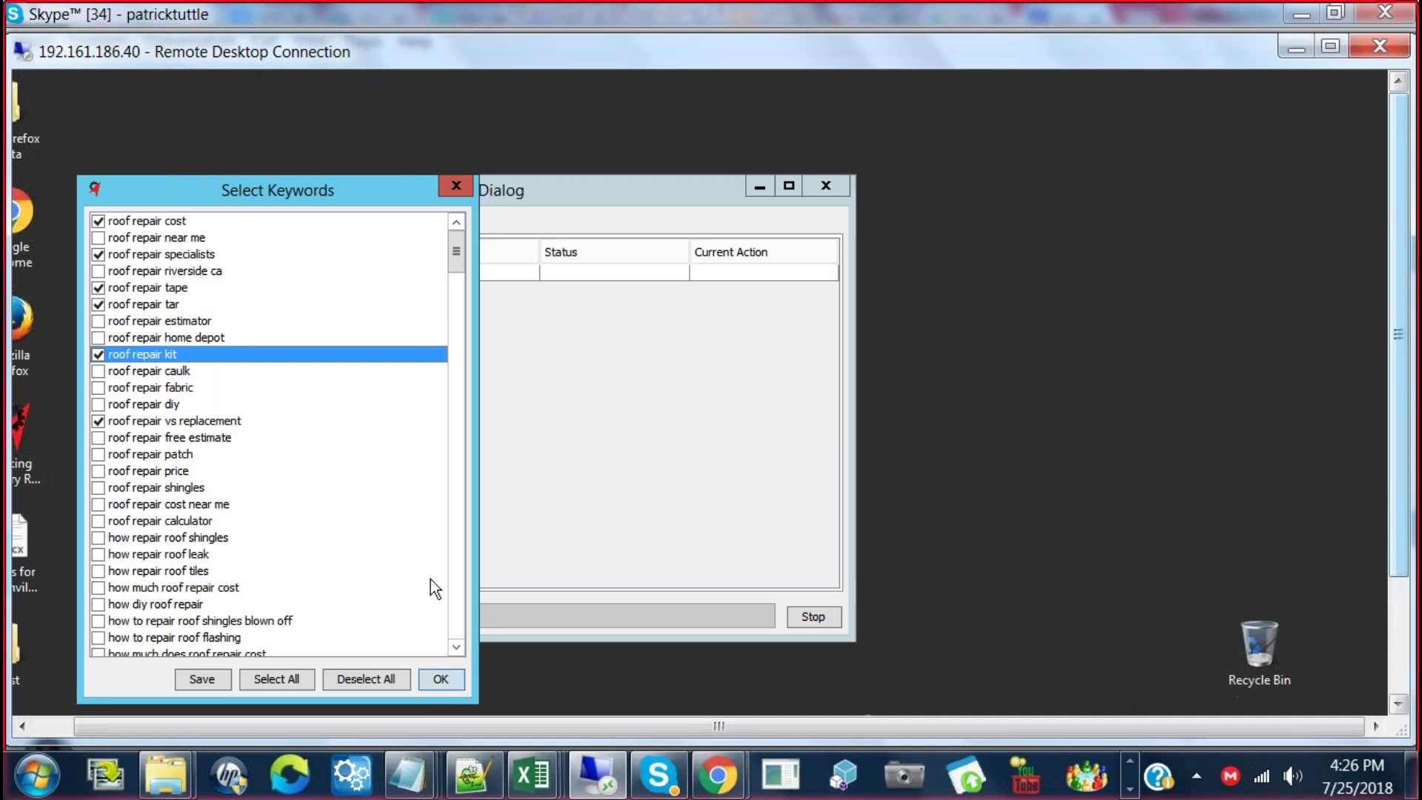
left_click(435, 686)
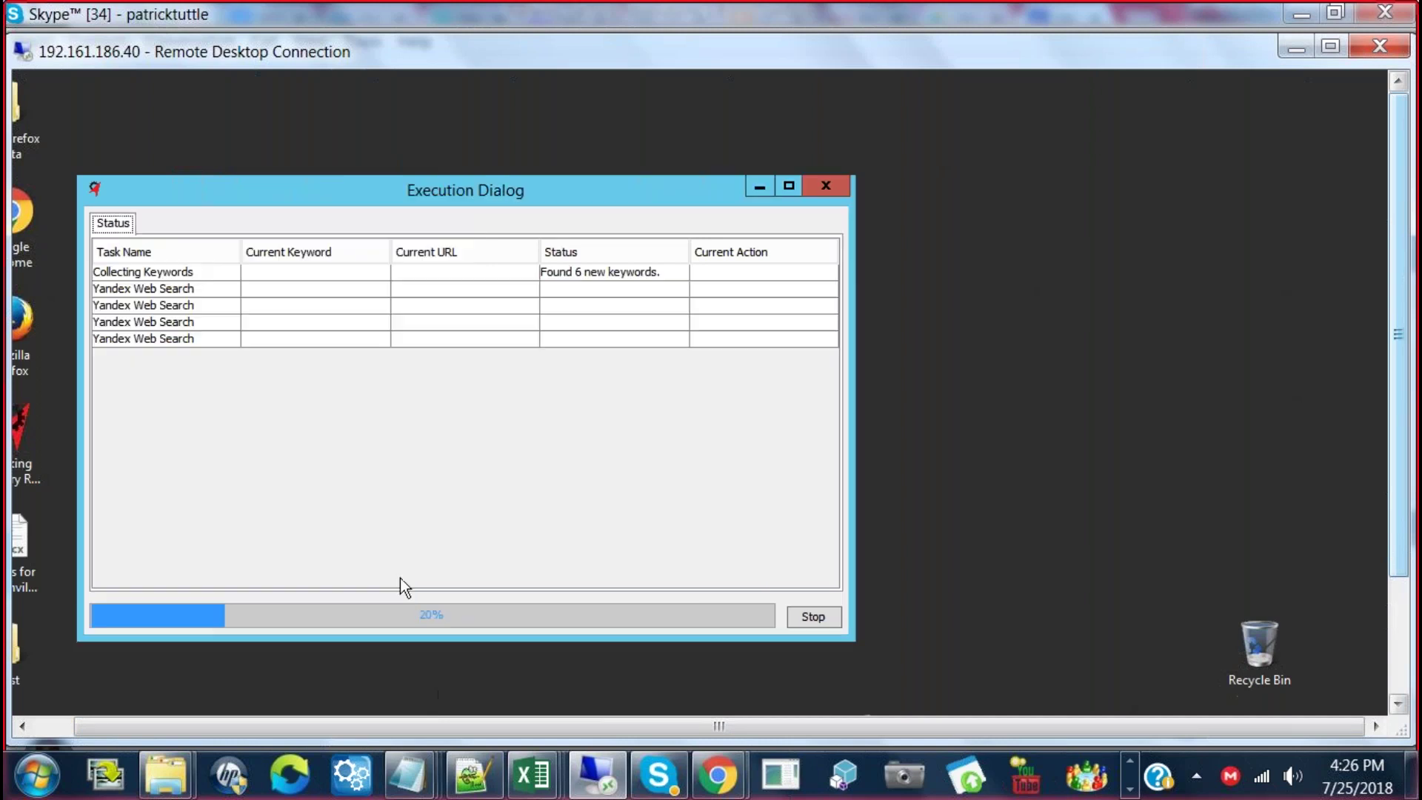
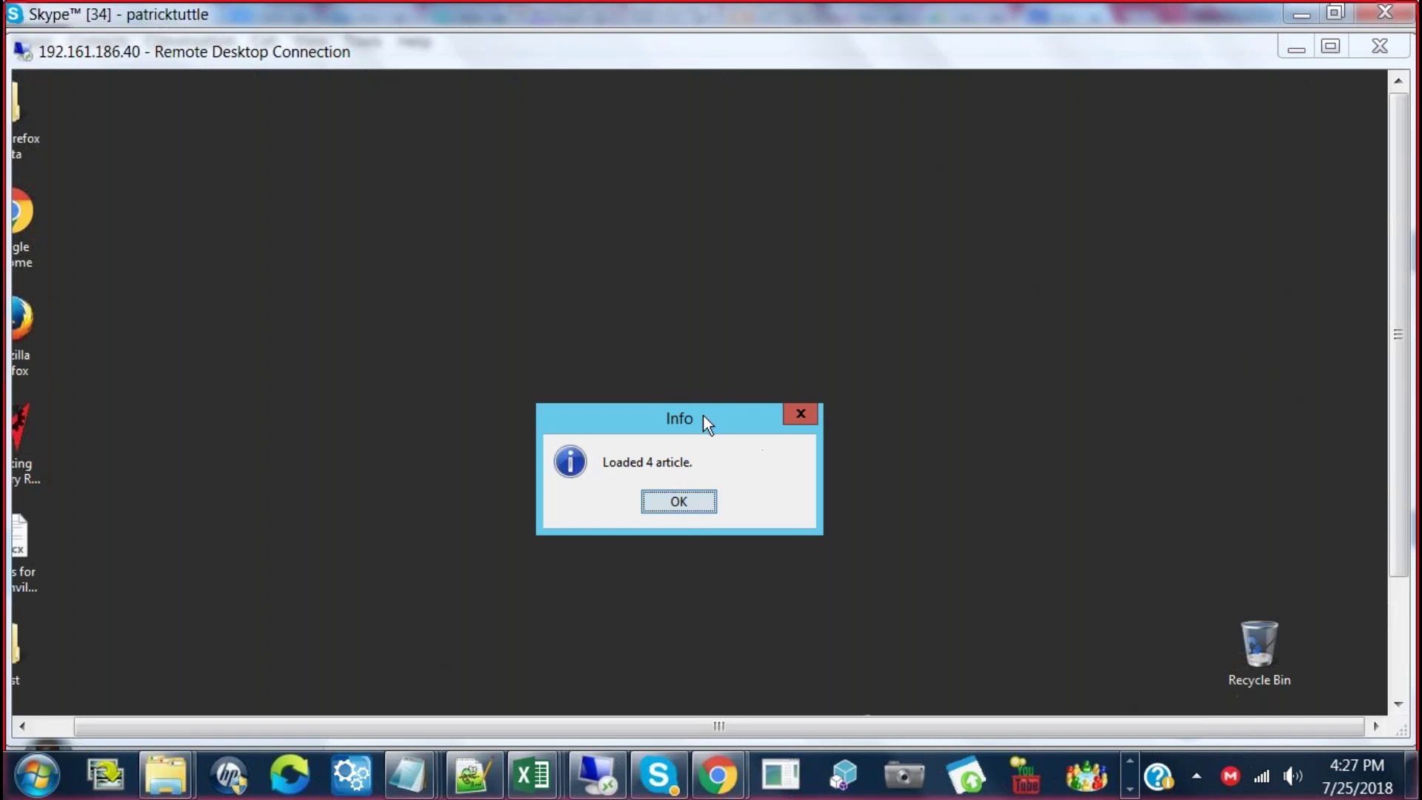
Maximize the Content Selector and widen its article list columns so the full article titles fit
left_click(669, 502)
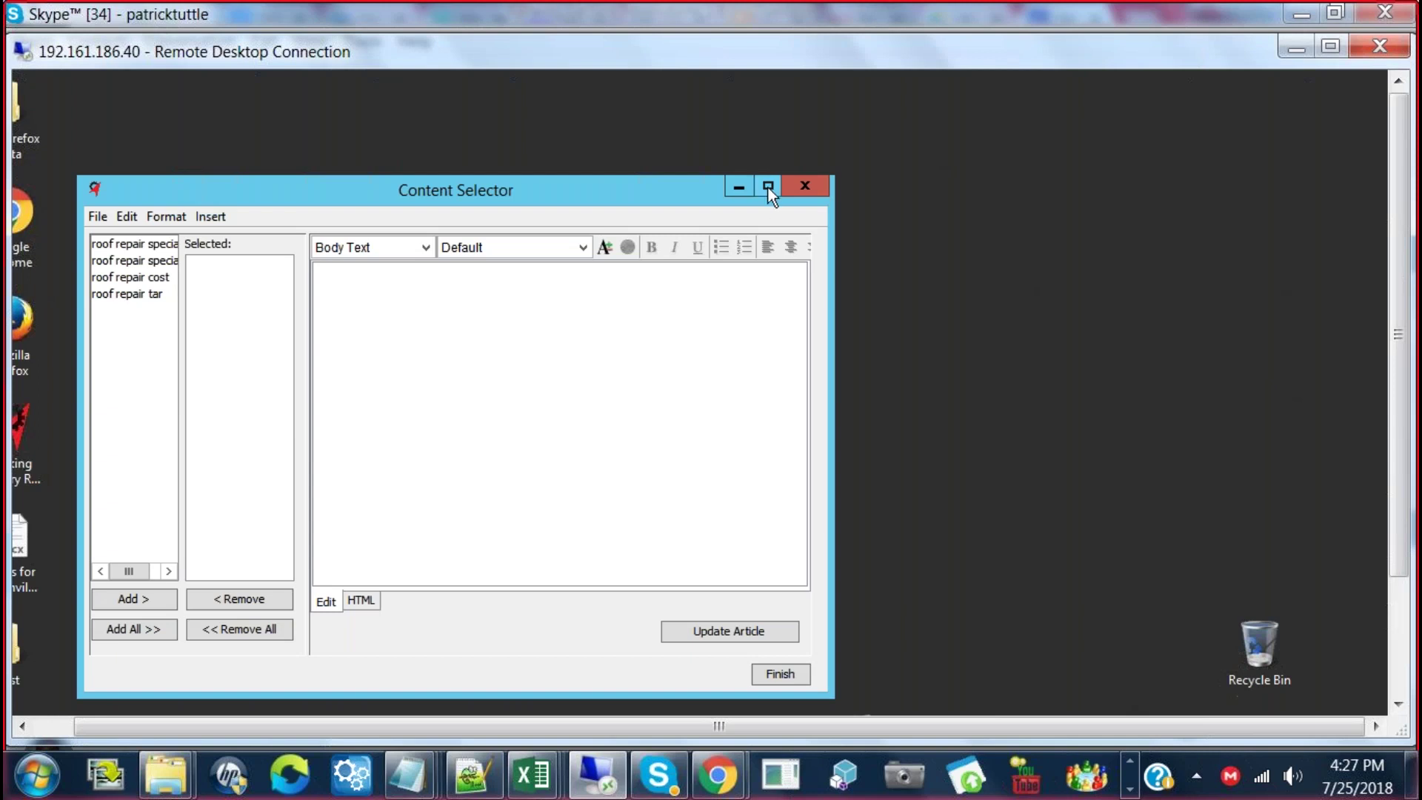
left_click(766, 187)
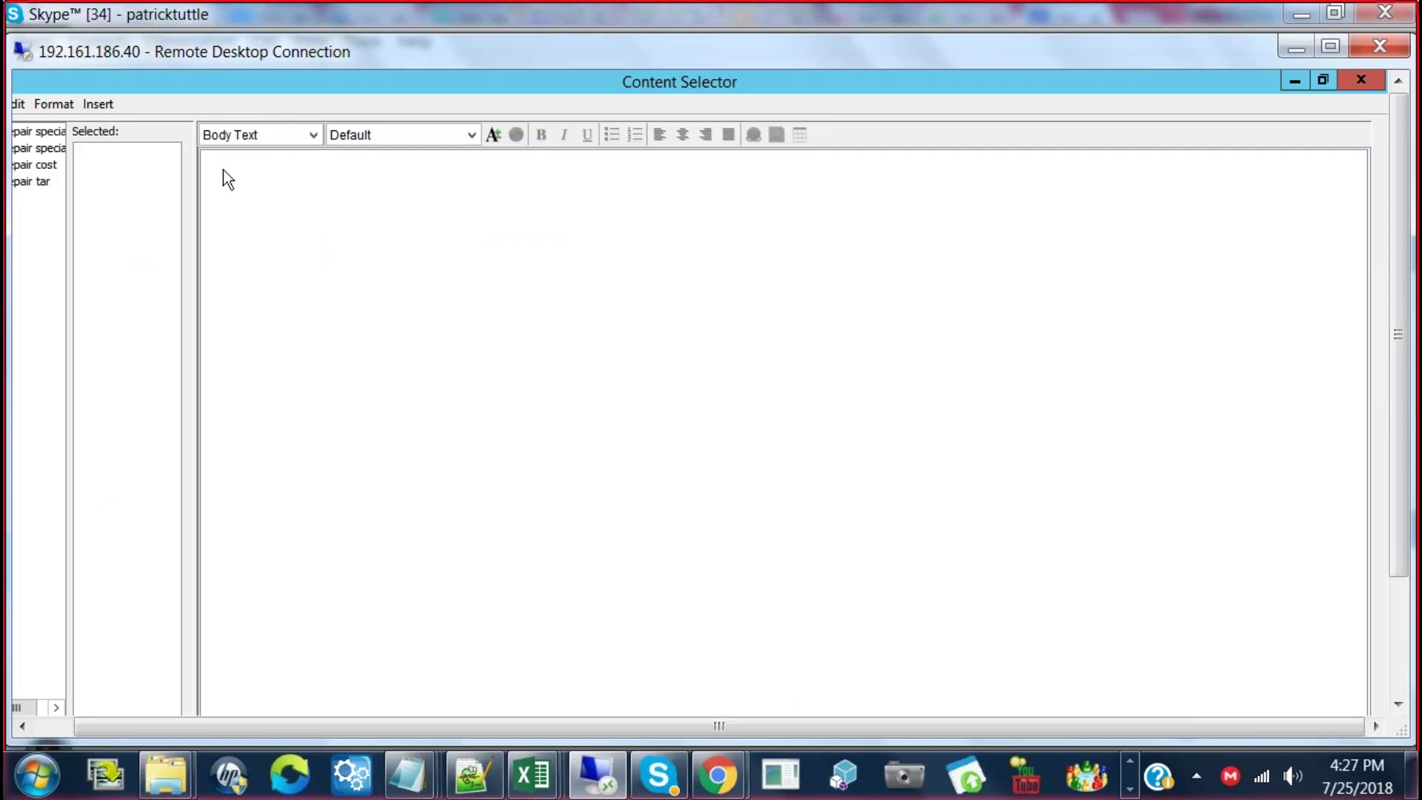
left_click_drag(229, 226, 448, 242)
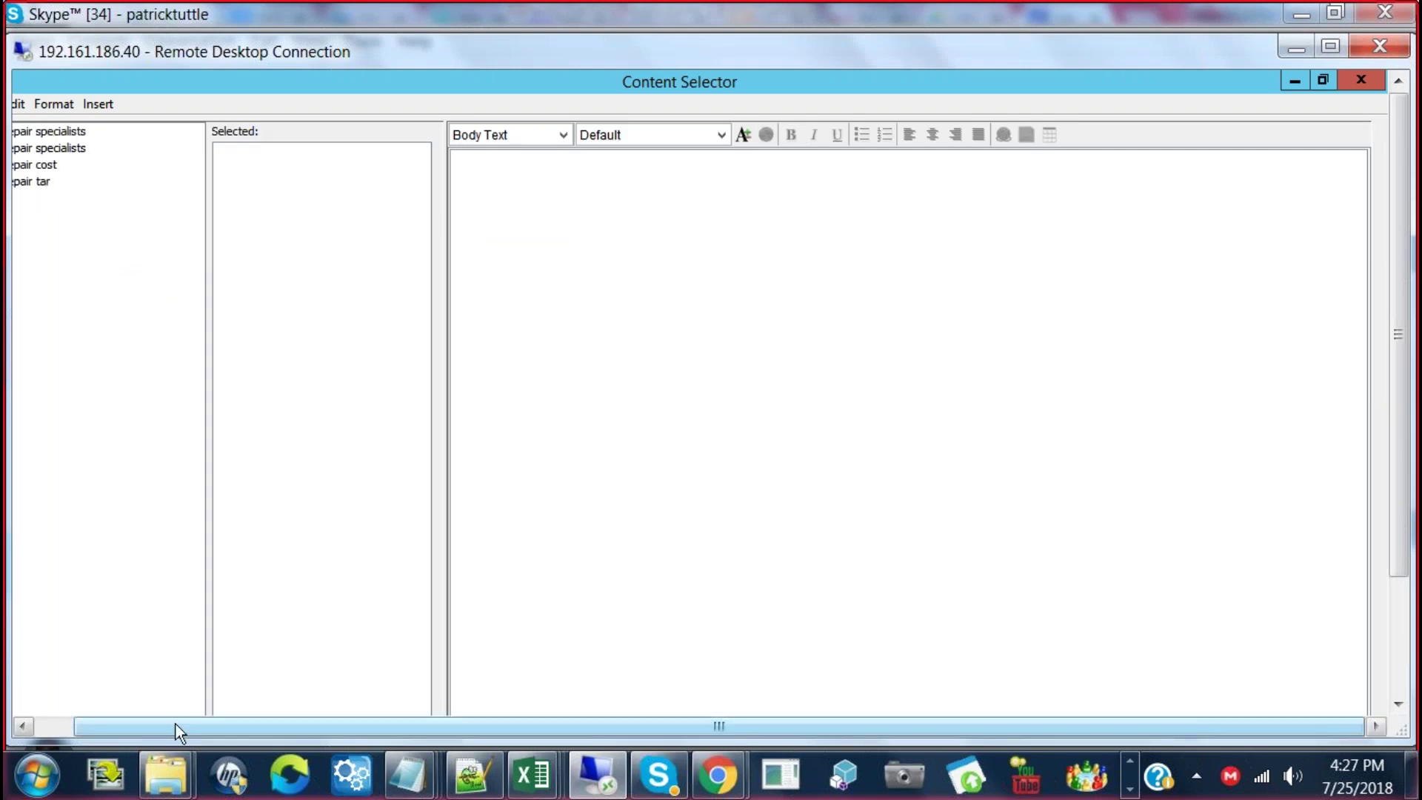
left_click_drag(167, 721, 108, 718)
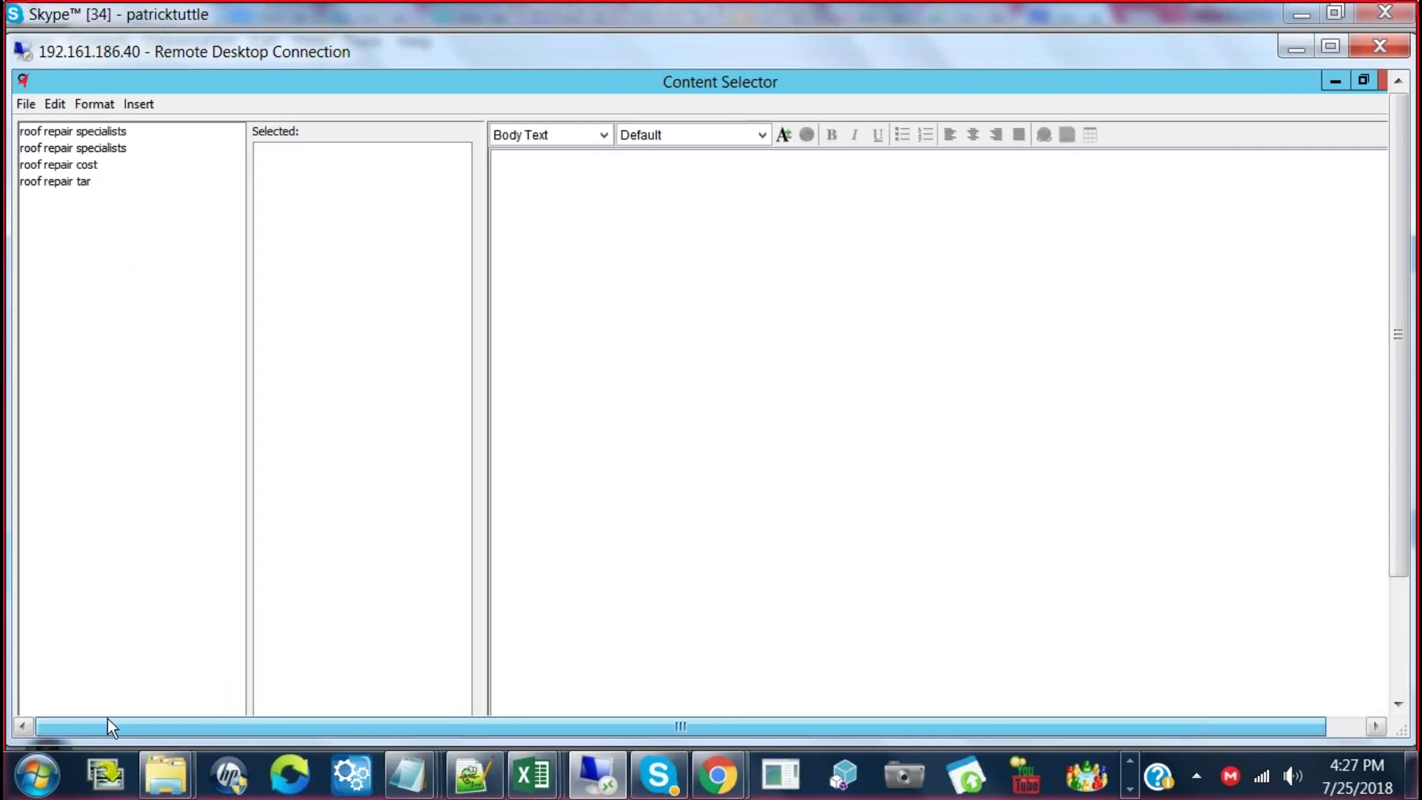
Open the first "roof repair specialists" article and read through its keyword-headed sections down to Roof Repair Tape
left_click(64, 138)
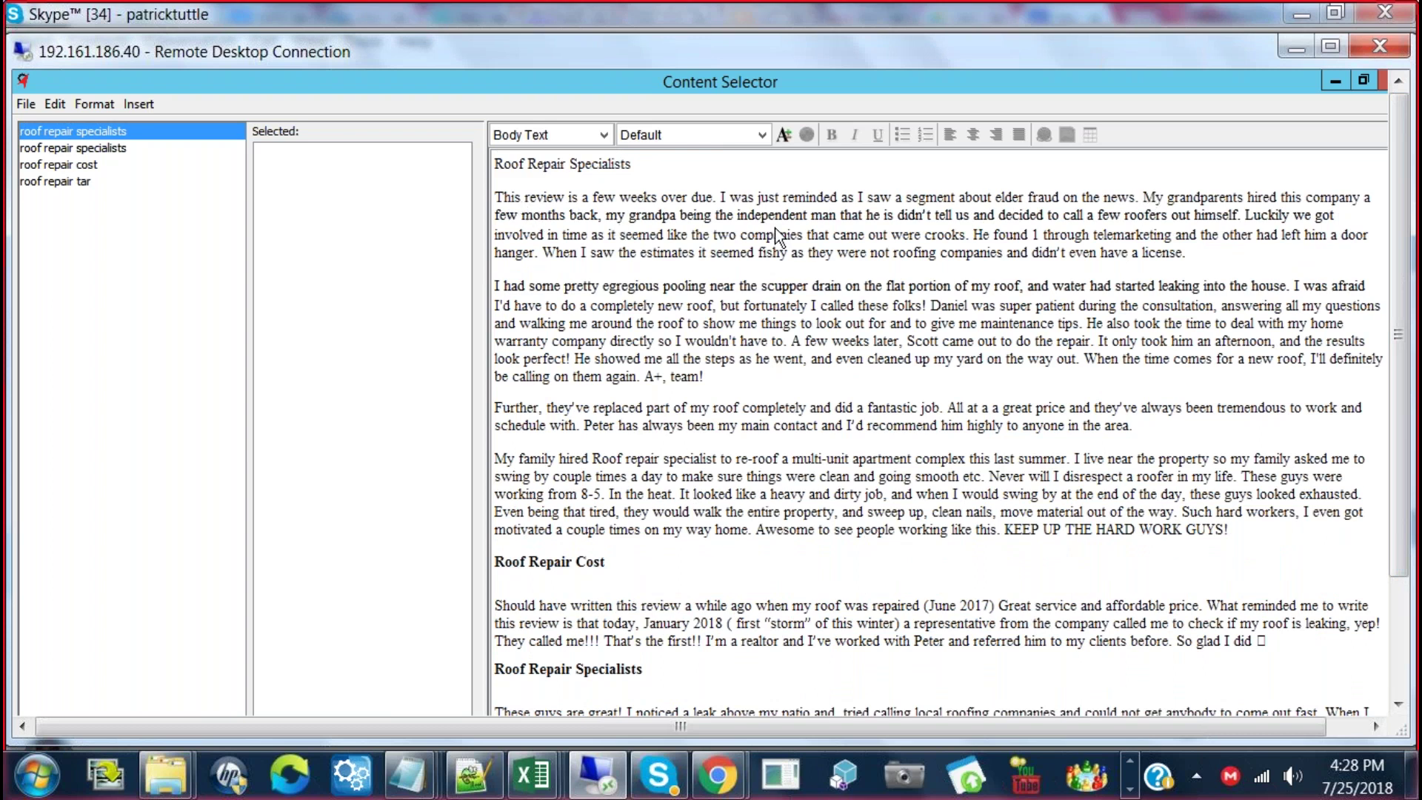
left_click_drag(1243, 217, 704, 188)
left_click(661, 394)
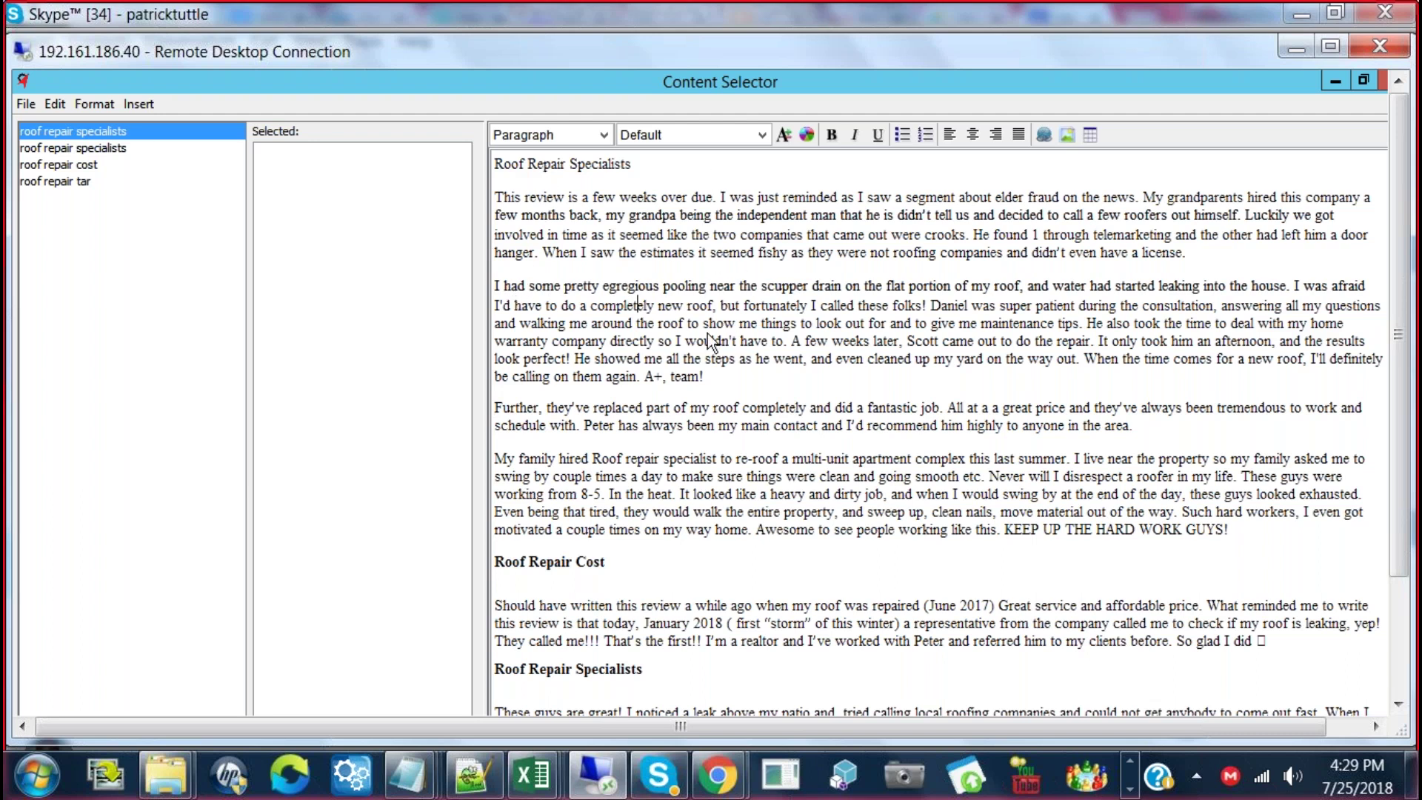
scroll(715, 370, "down", 3)
scroll(717, 370, "down", 3)
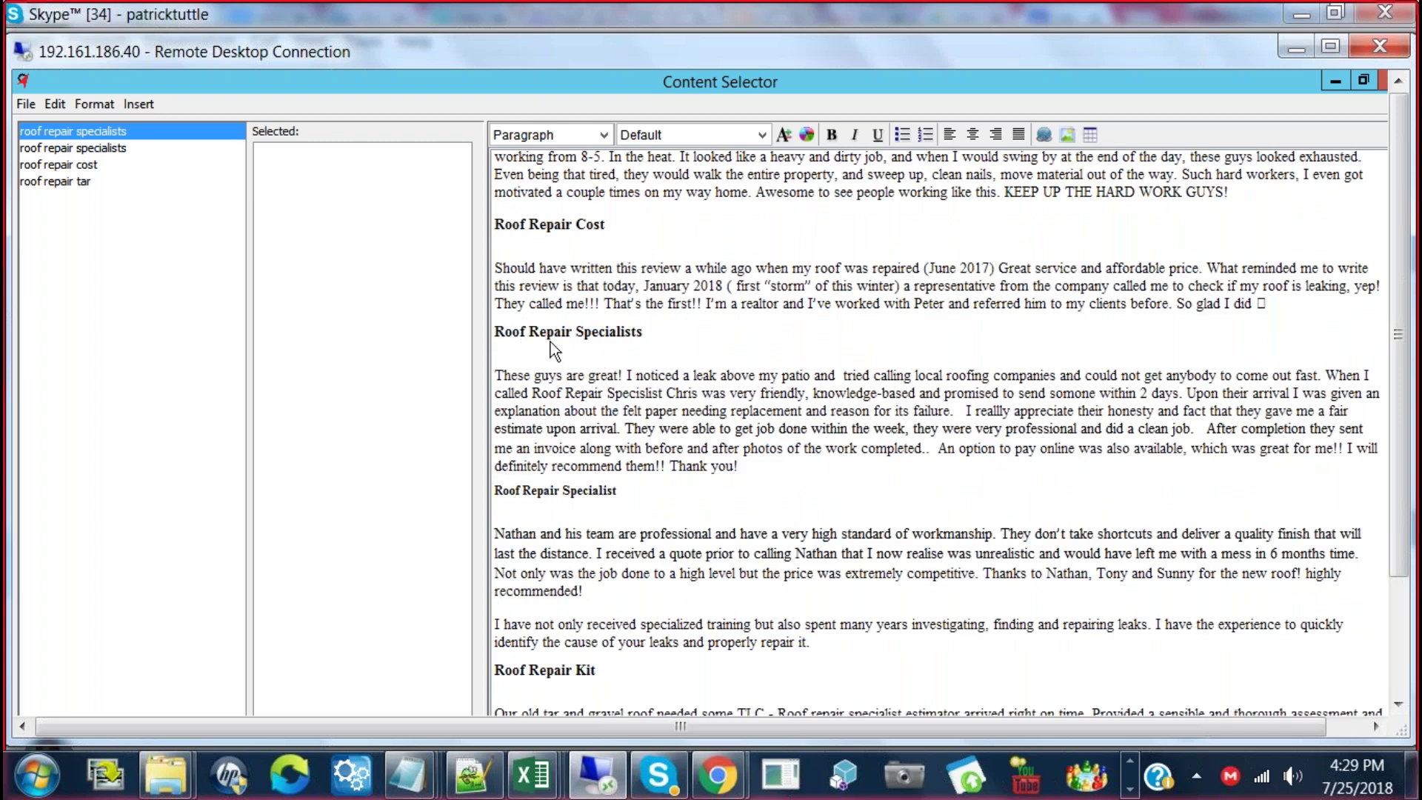
scroll(589, 621, "down", 3)
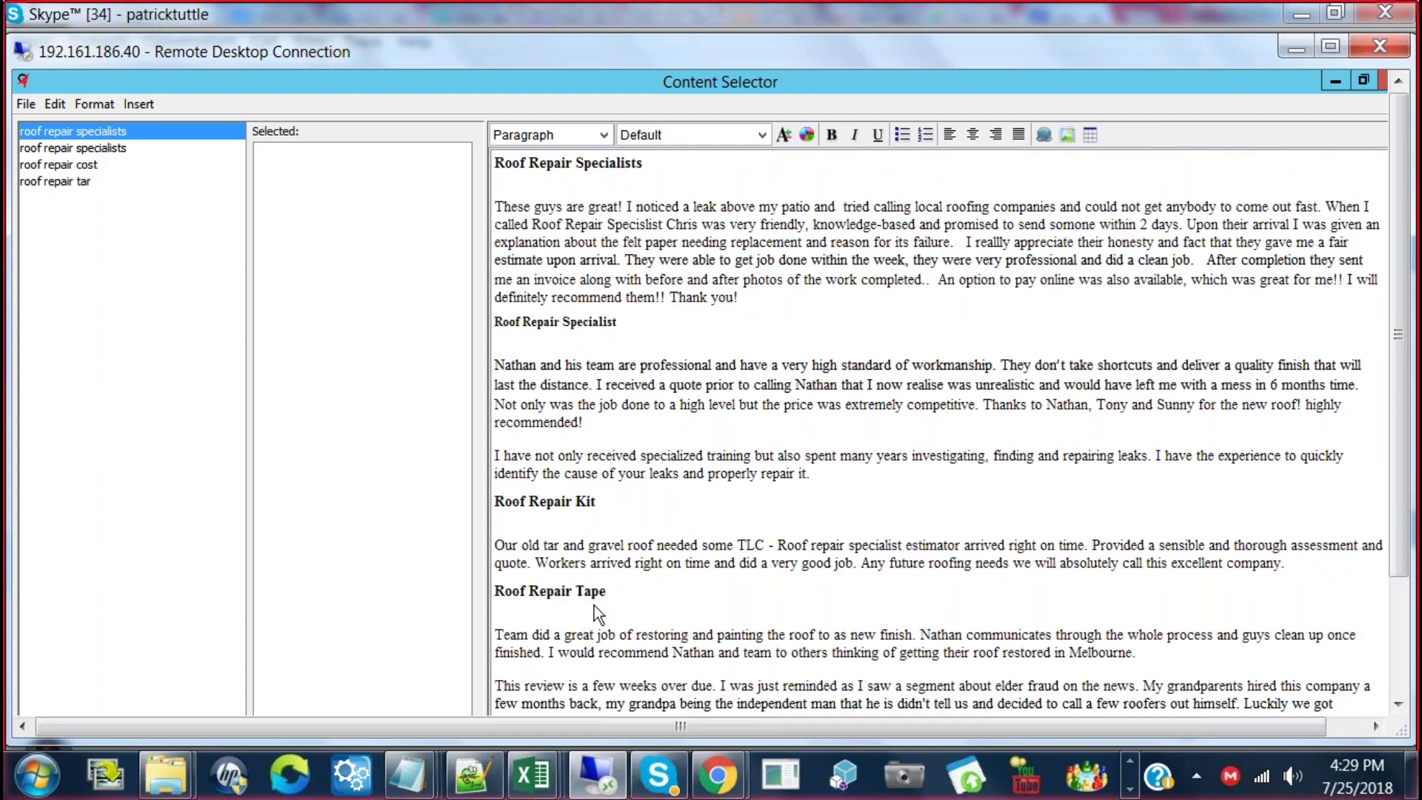
scroll(639, 608, "down", 3)
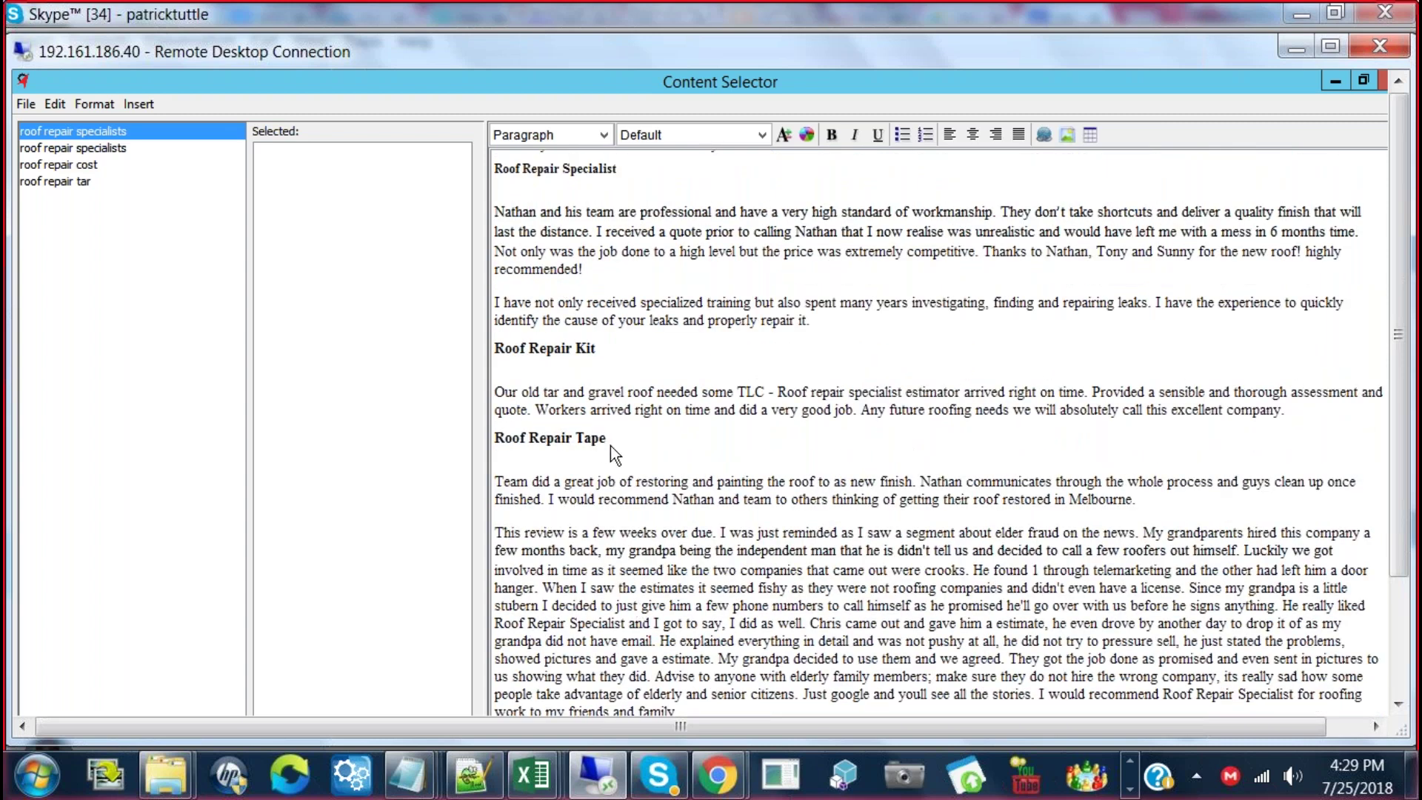
scroll(670, 612, "up", 6)
scroll(670, 611, "up", 6)
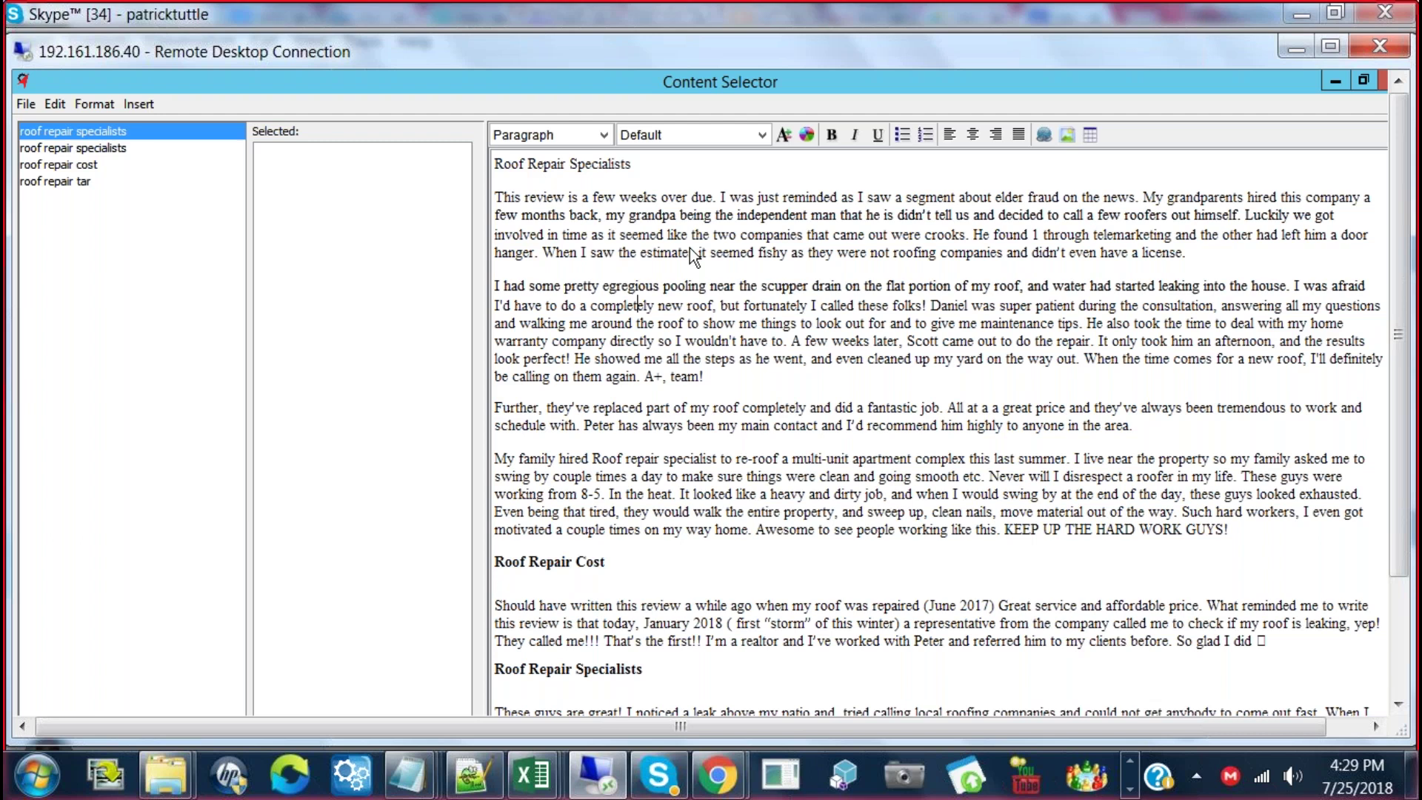
Examine the article's opening review and the rest of its text, along with the controls for adding and updating articles
left_click(660, 167)
left_click_drag(604, 199, 631, 198)
left_click(652, 224)
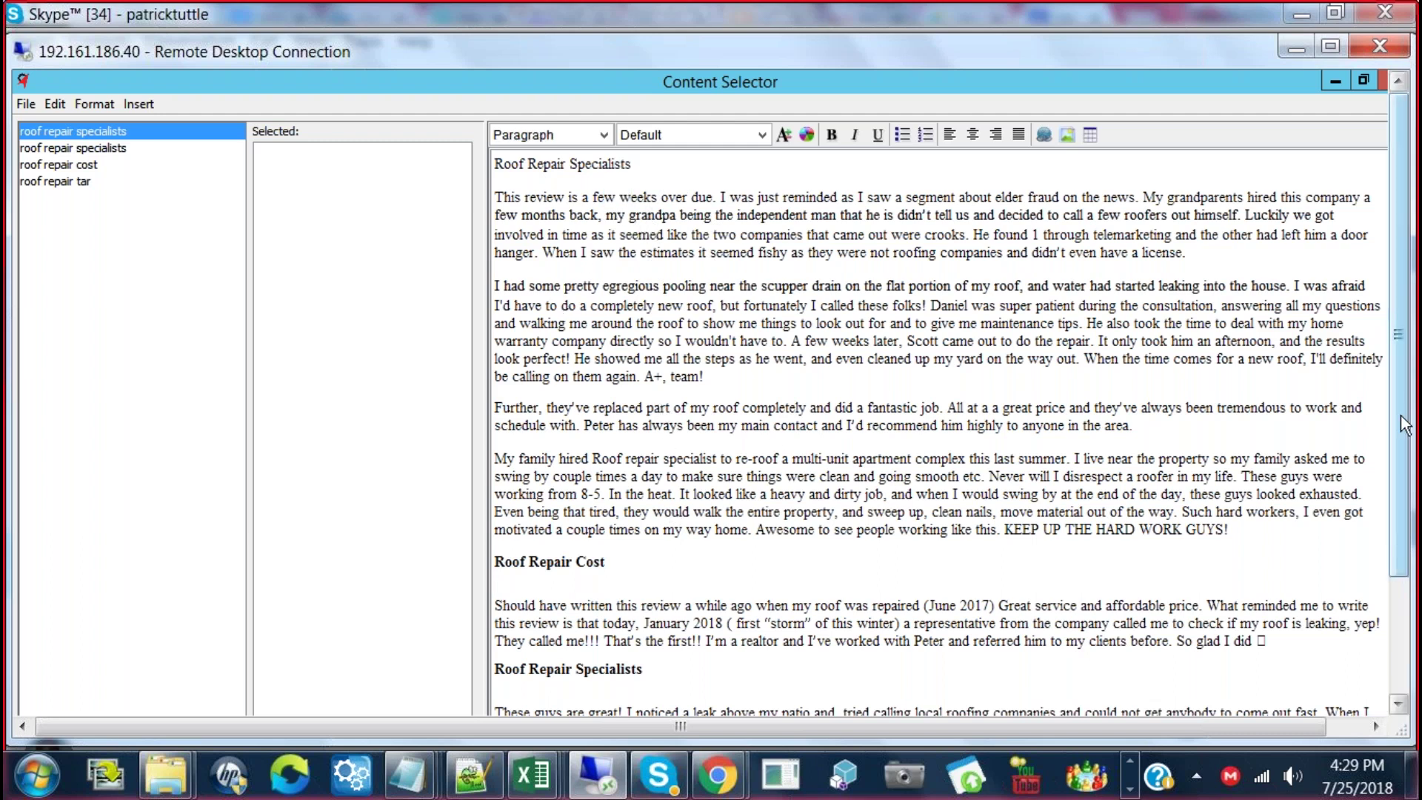
scroll(1403, 437, "down", 1)
left_click_drag(1402, 437, 1402, 522)
scroll(844, 389, "down", 7)
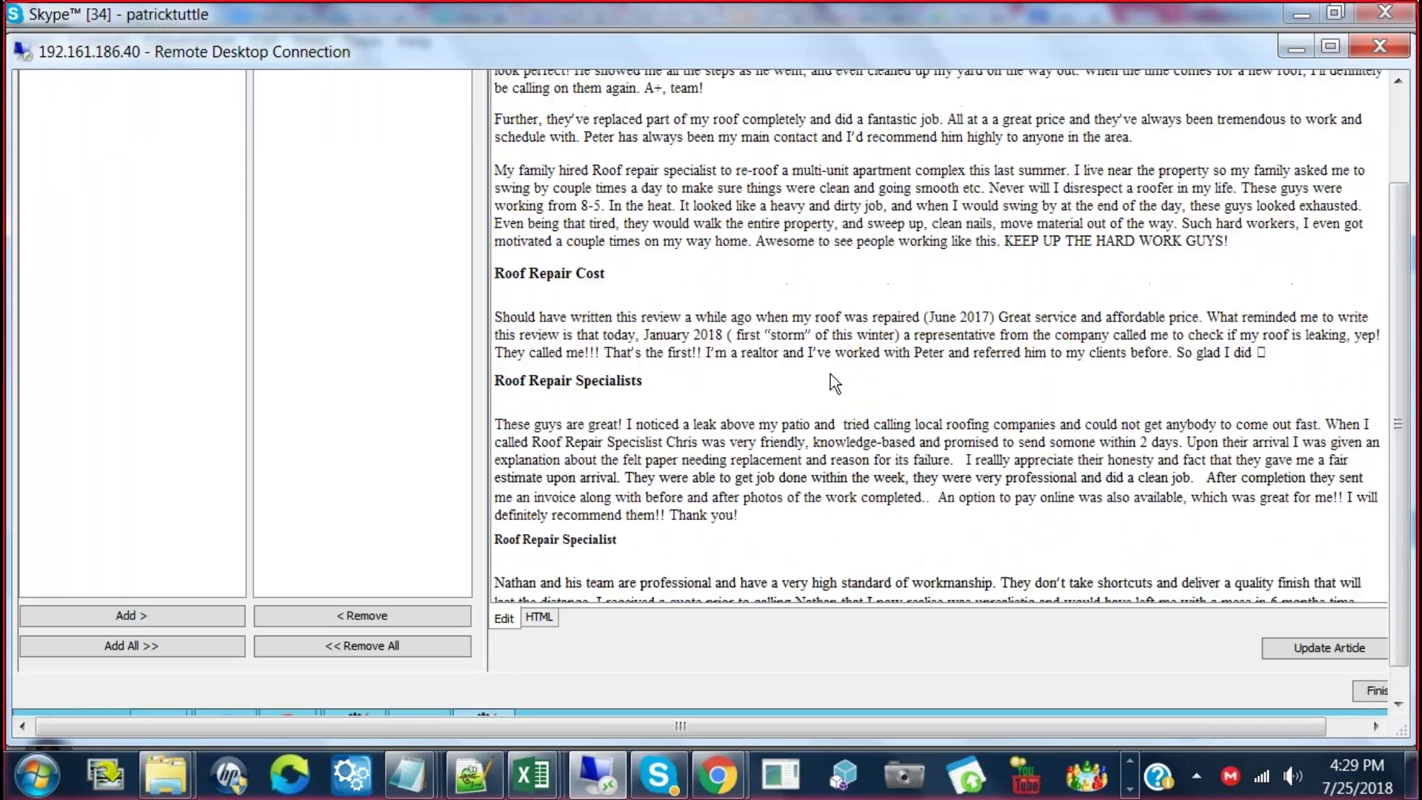
scroll(844, 389, "down", 2)
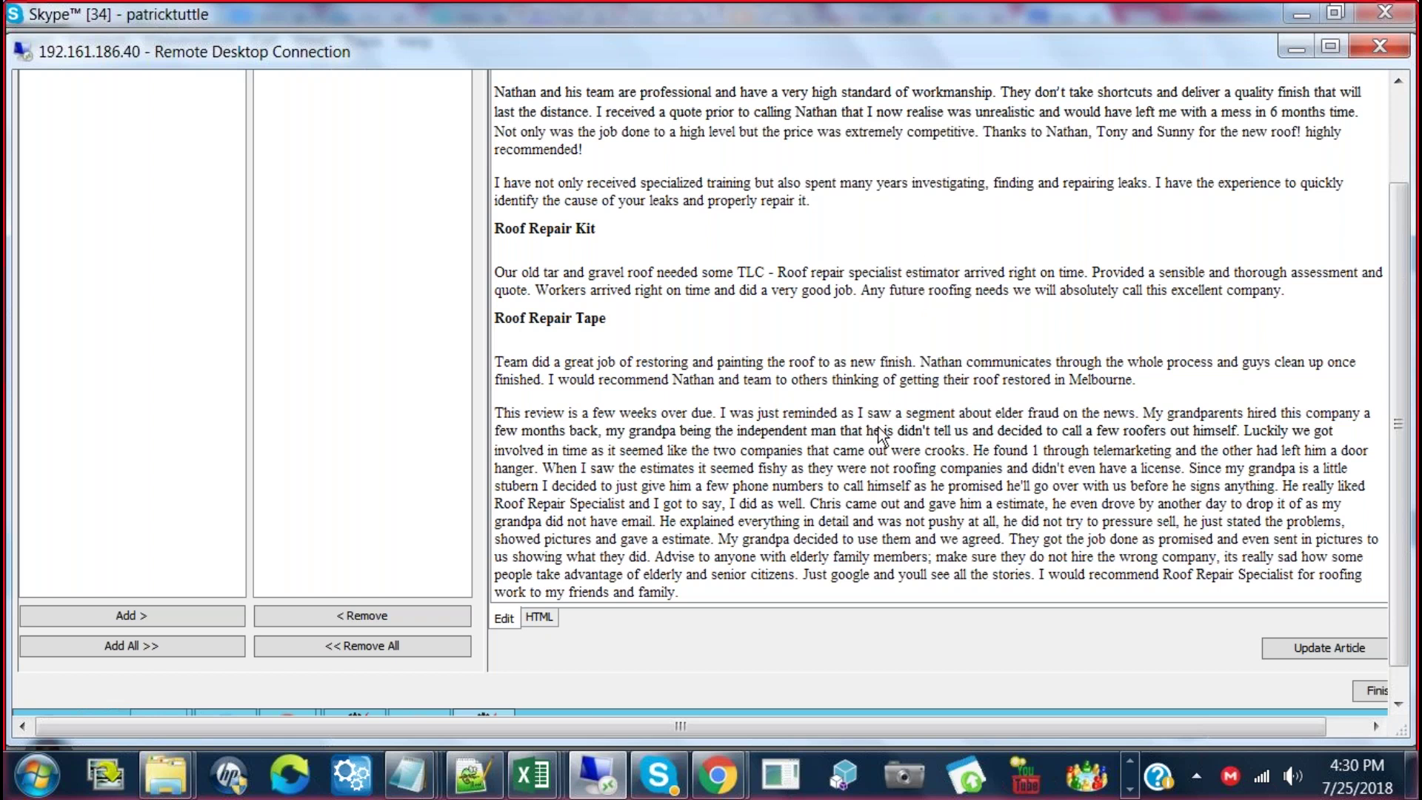
scroll(622, 391, "down", 5)
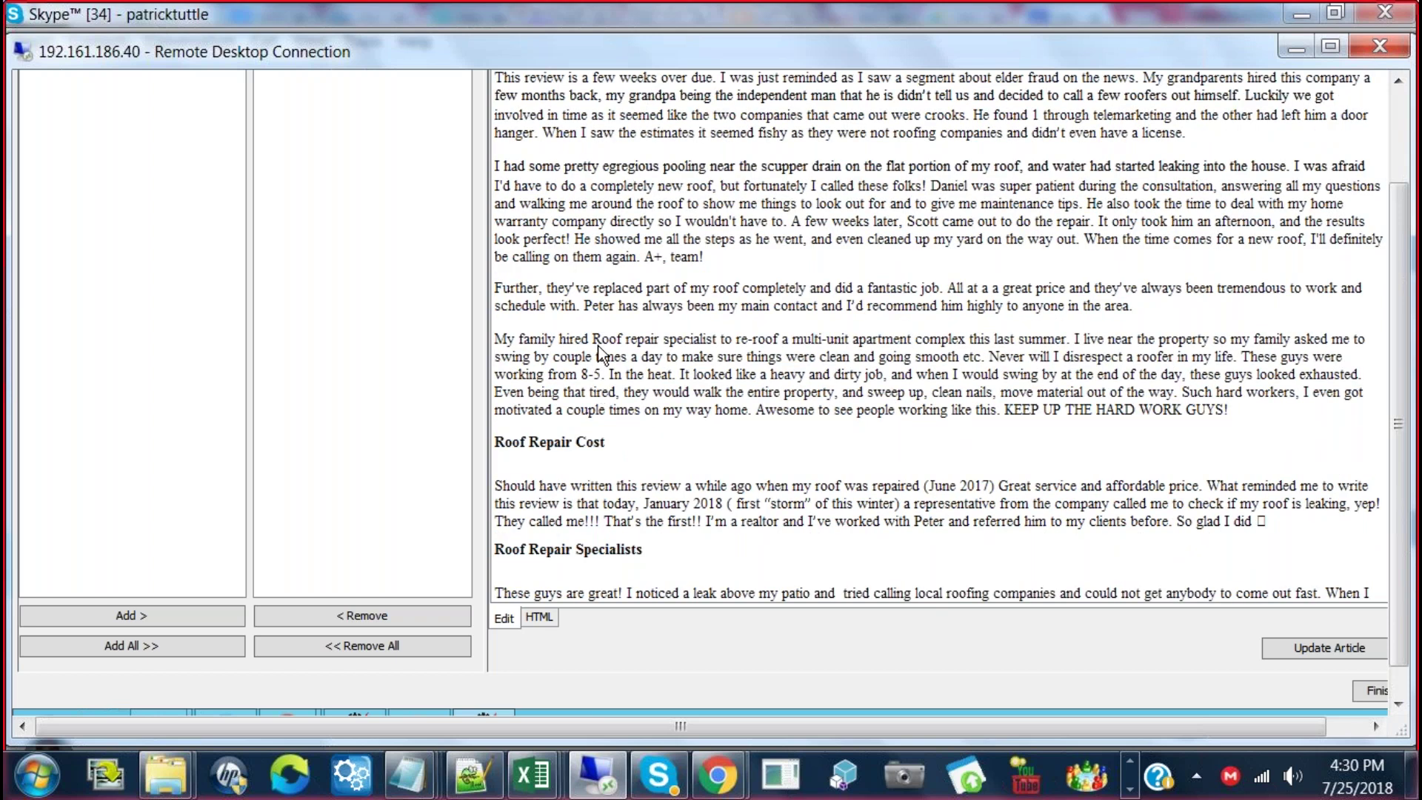
Inspect the article's HTML source, including its headings and paragraphs, and return to the formatted edit view
left_click(539, 619)
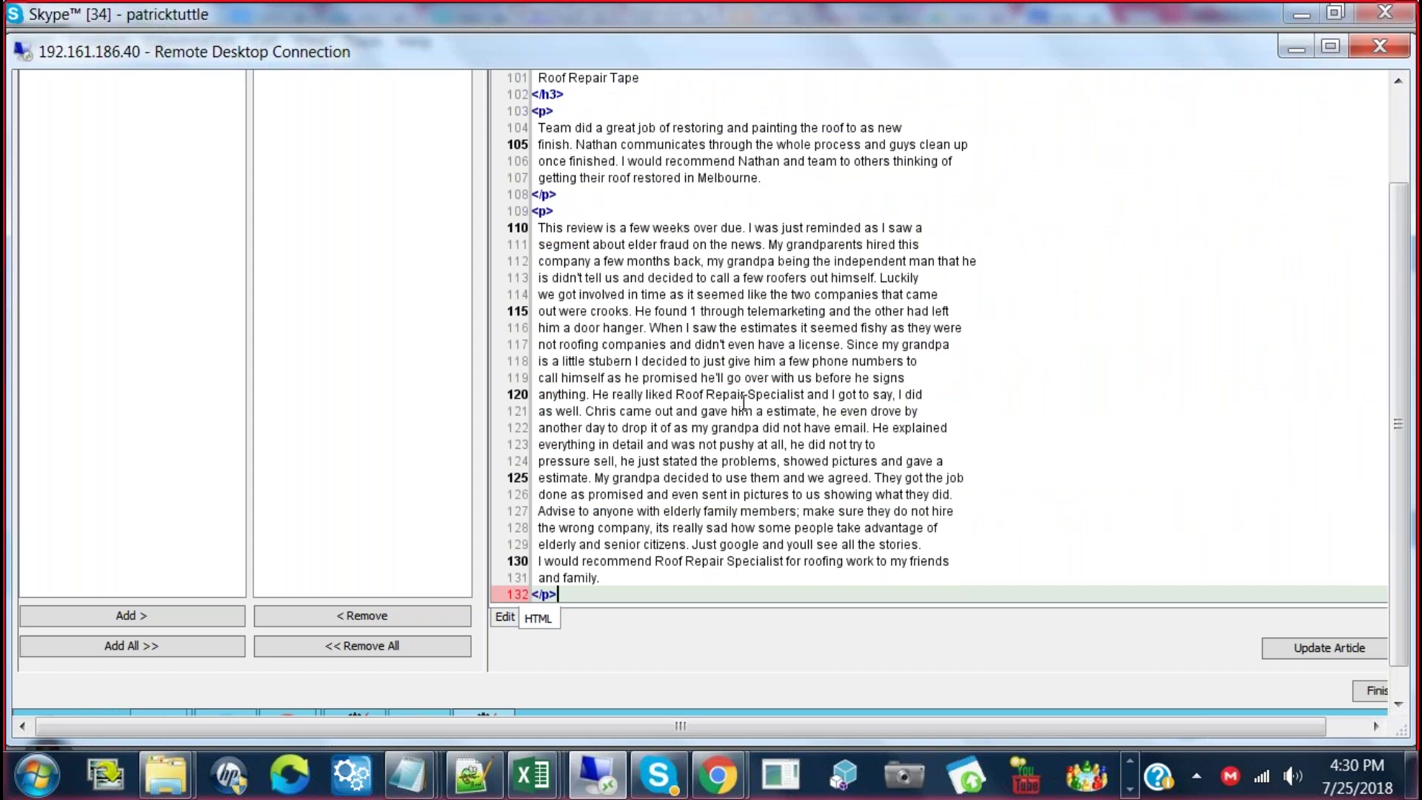
left_click(504, 617)
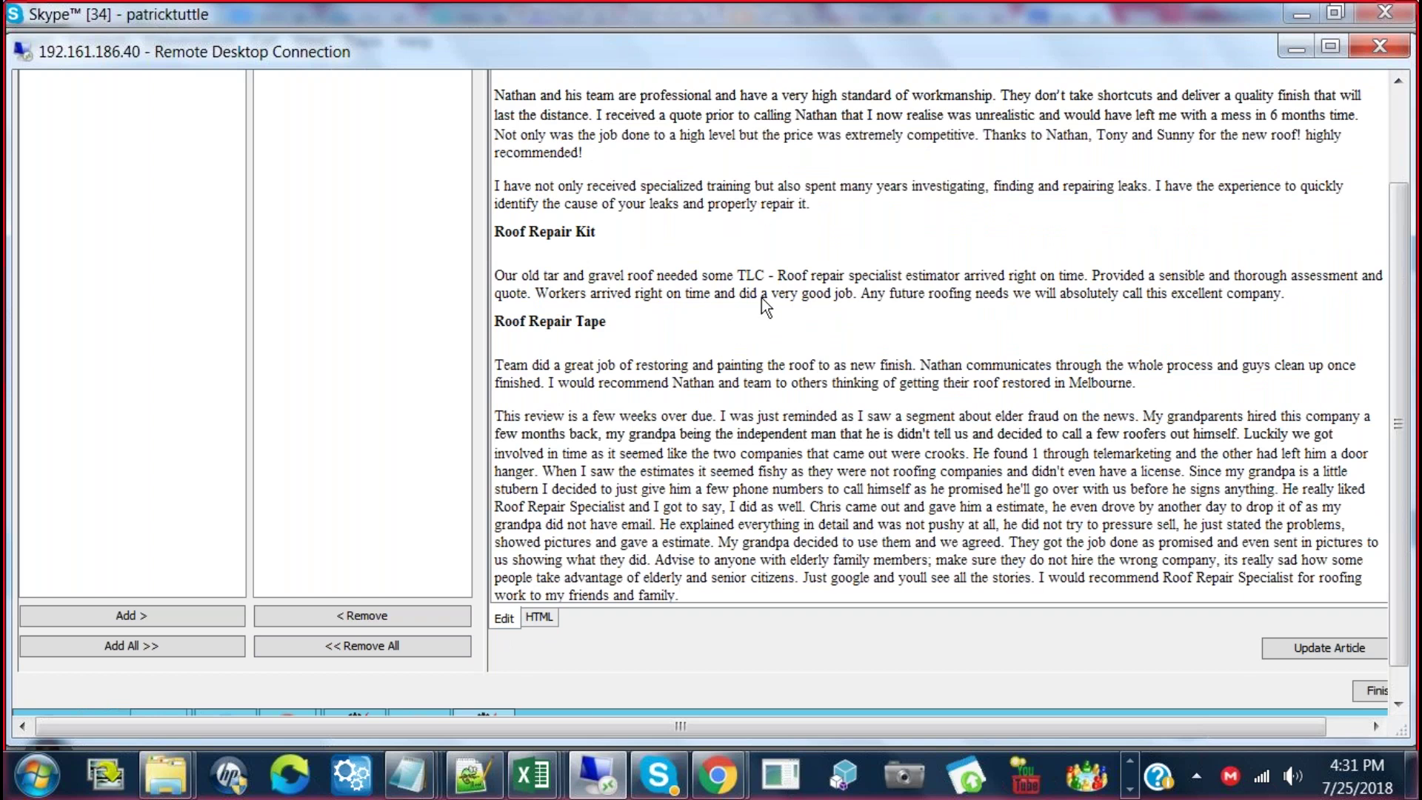
scroll(715, 466, "down", 1)
left_click(540, 621)
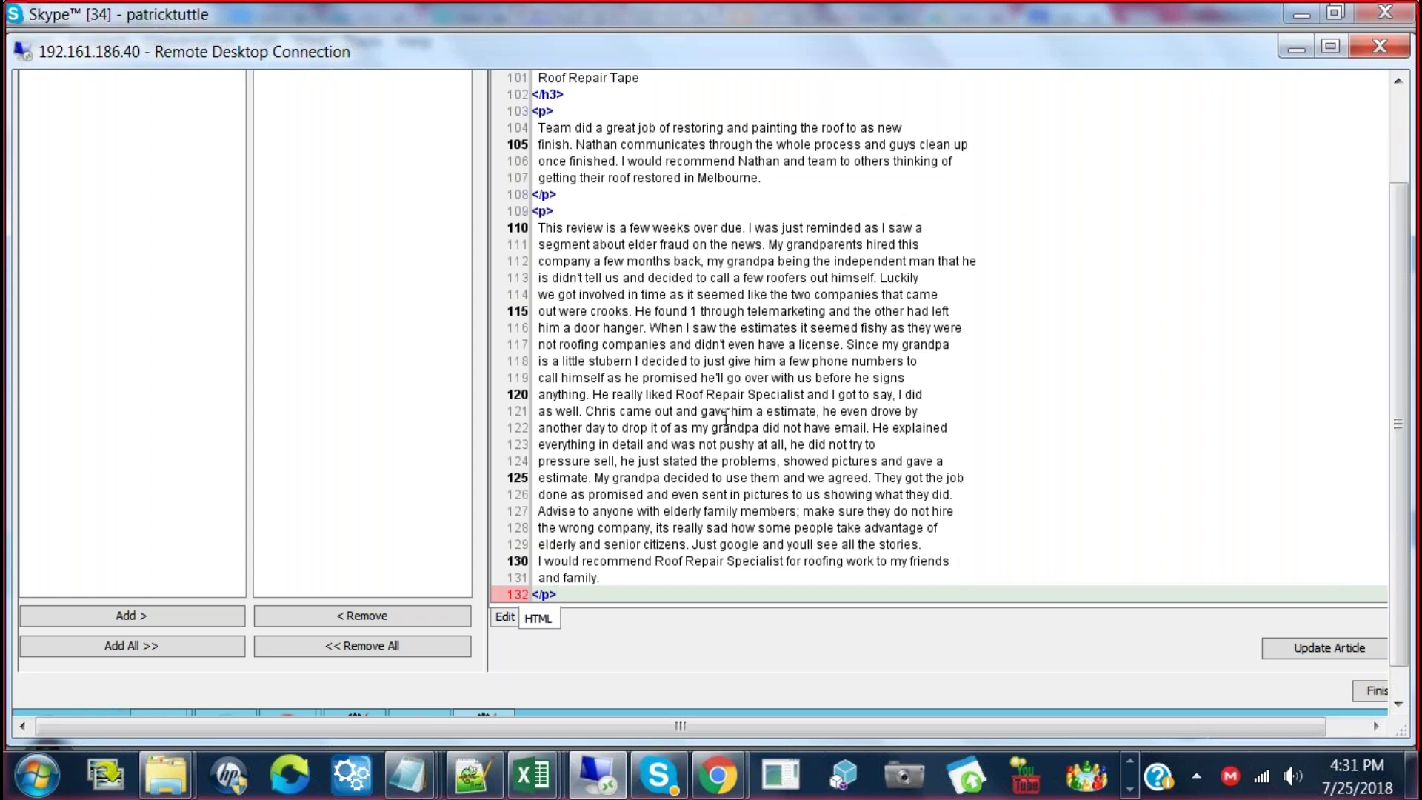
scroll(716, 334, "up", 5)
scroll(716, 333, "up", 20)
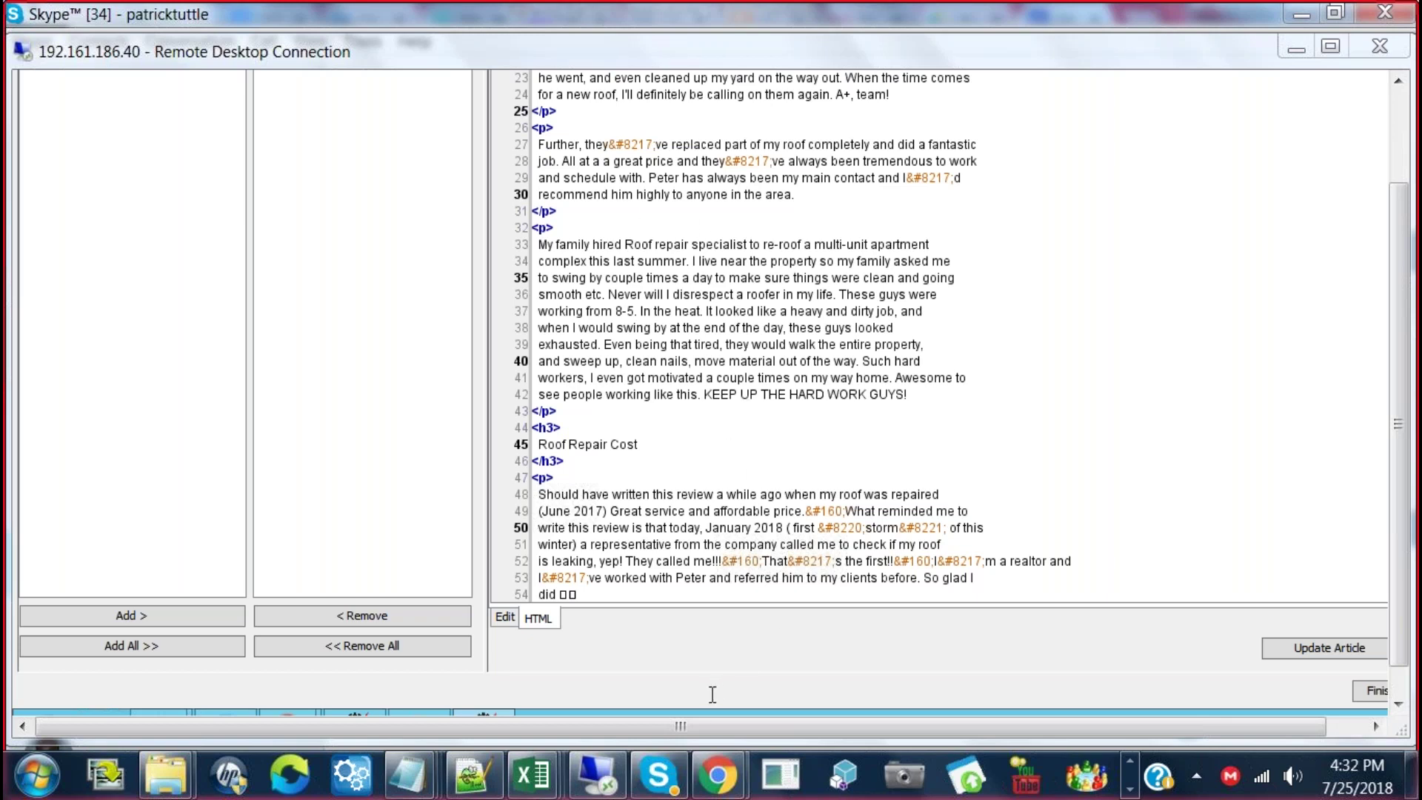
left_click(717, 329)
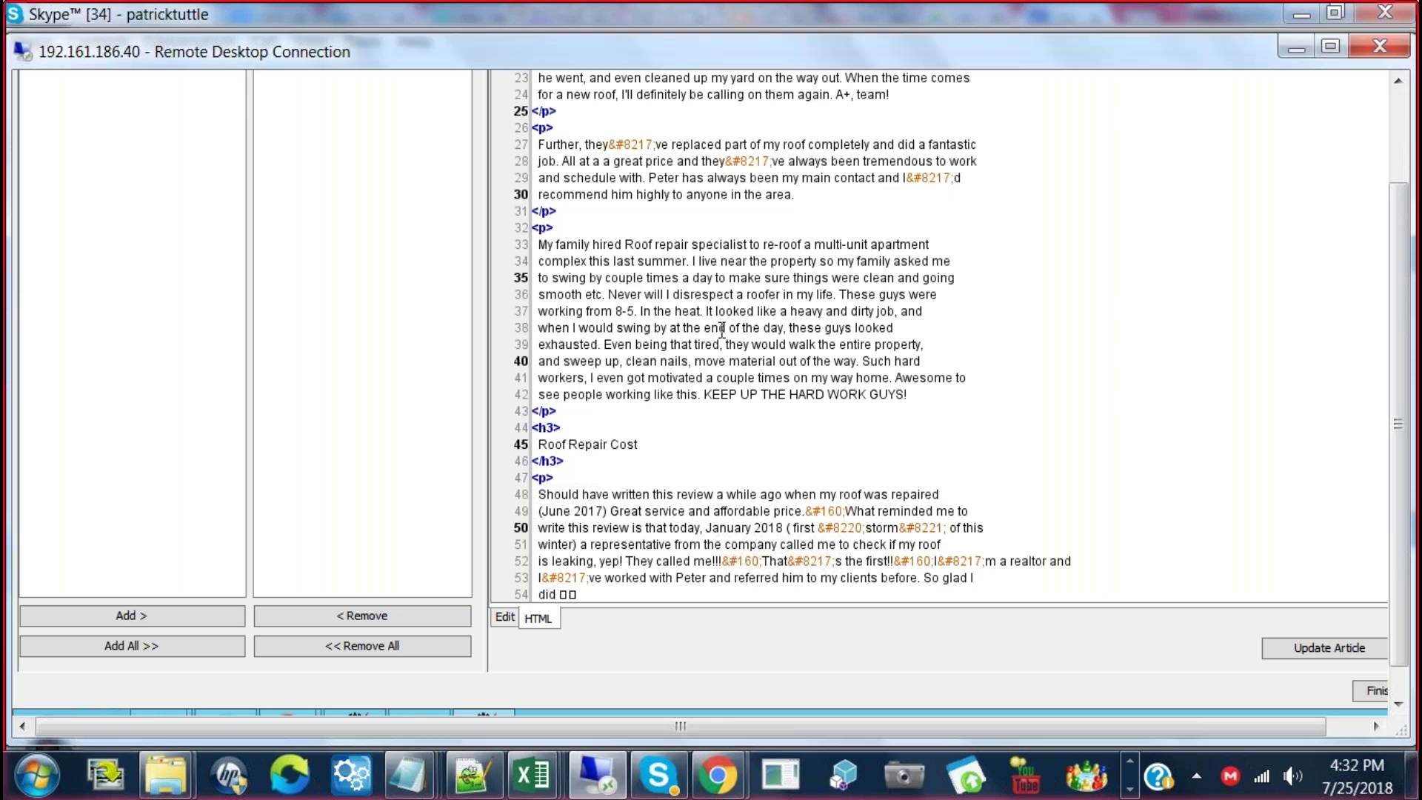
scroll(716, 328, "up", 6)
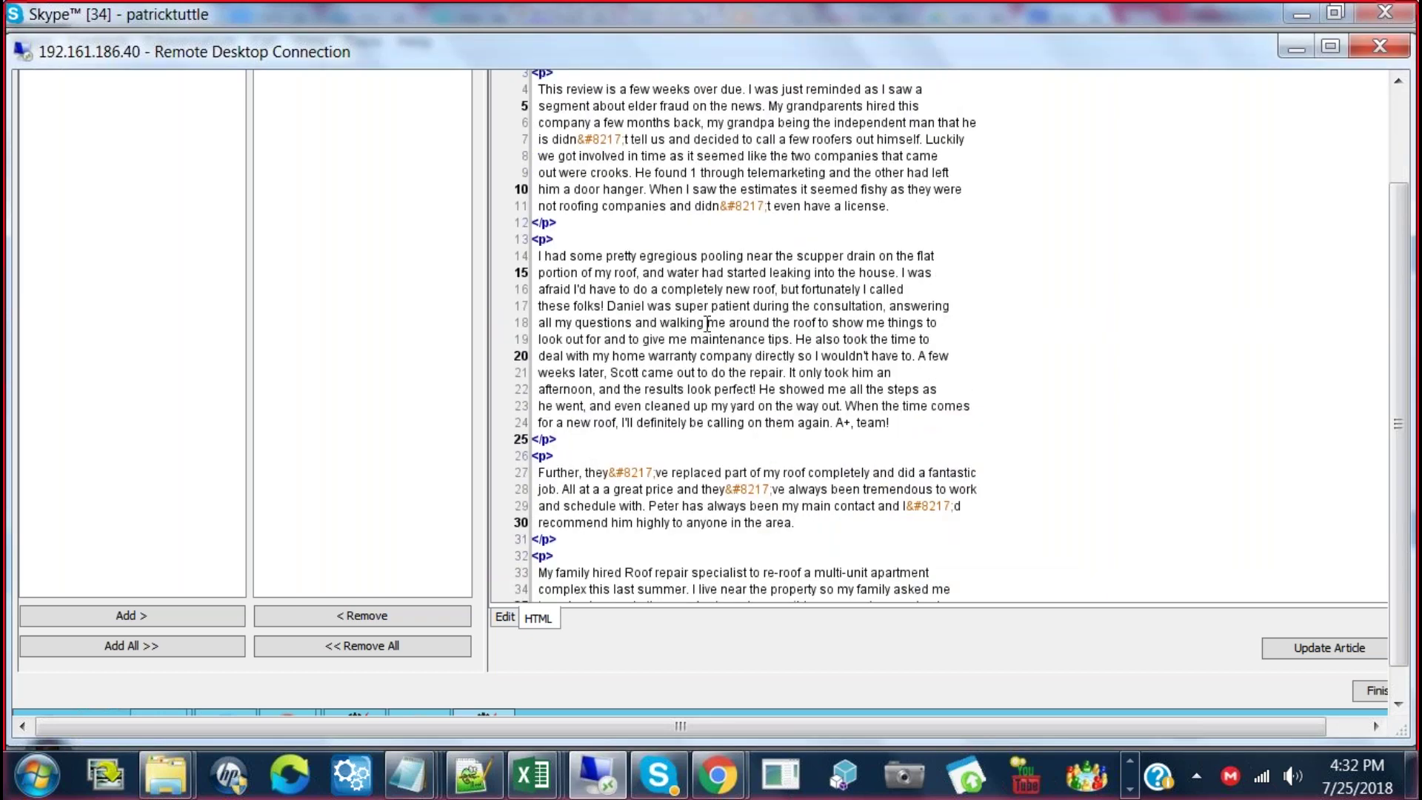
left_click(505, 617)
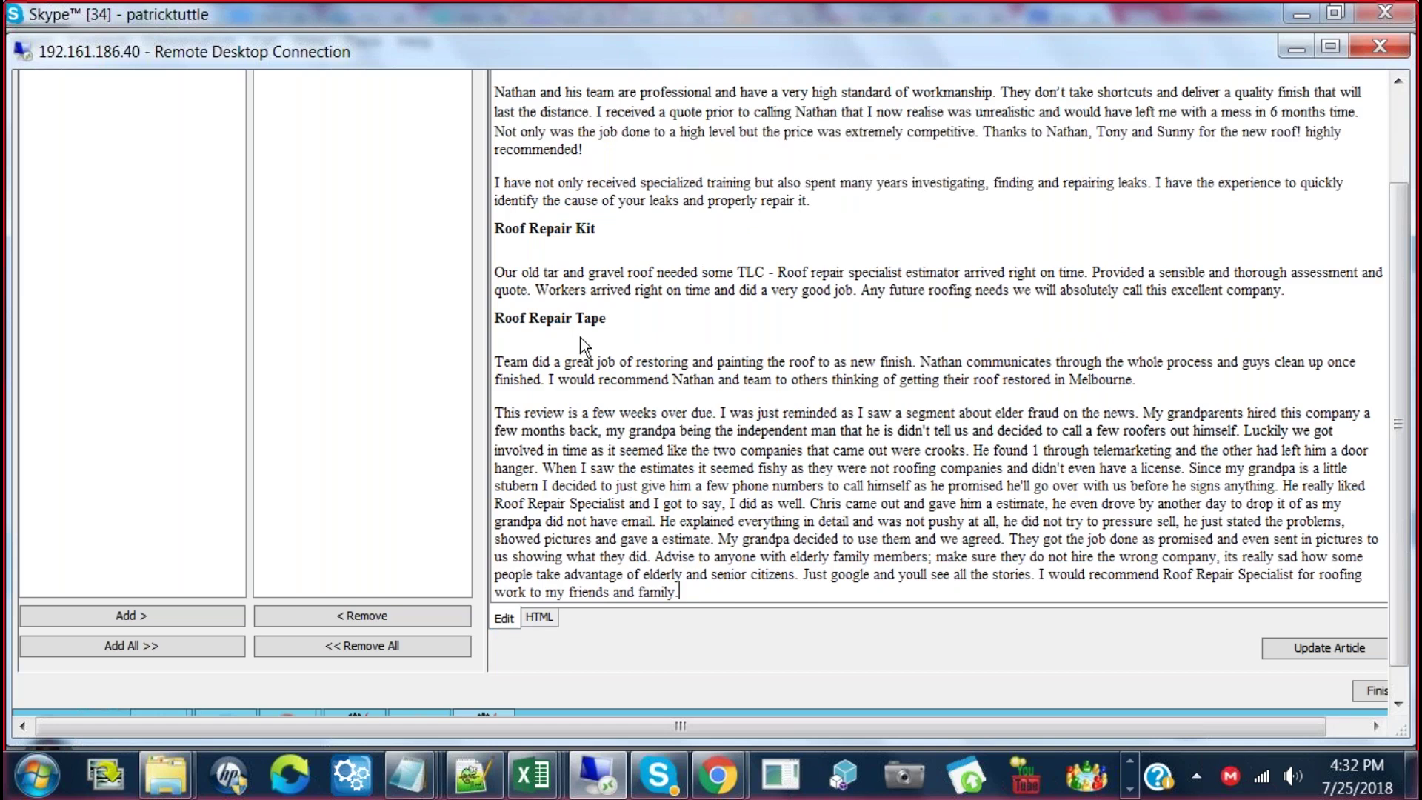
Update the open roof repair specialists article and acknowledge the save
left_click(1111, 21)
left_click(1087, 129)
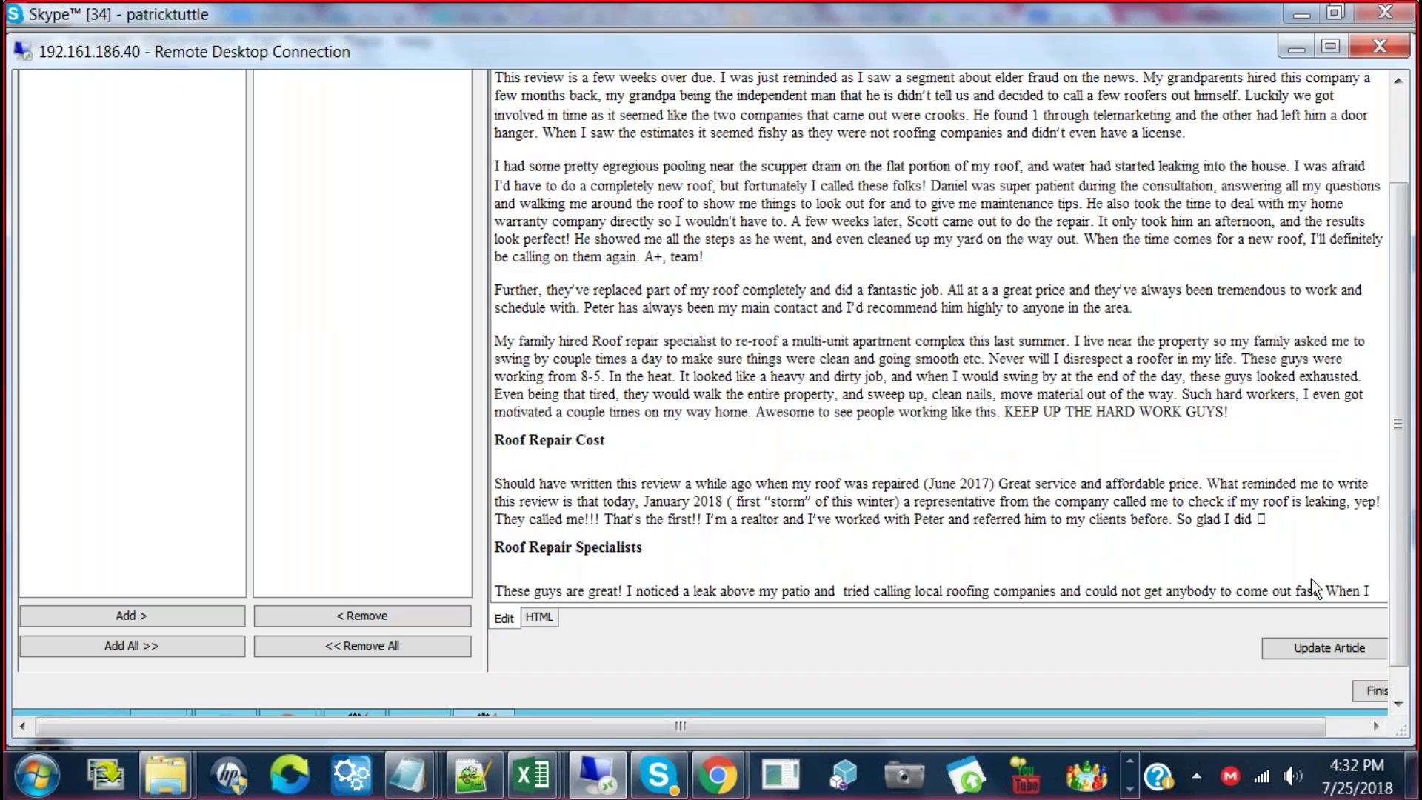
left_click(1324, 652)
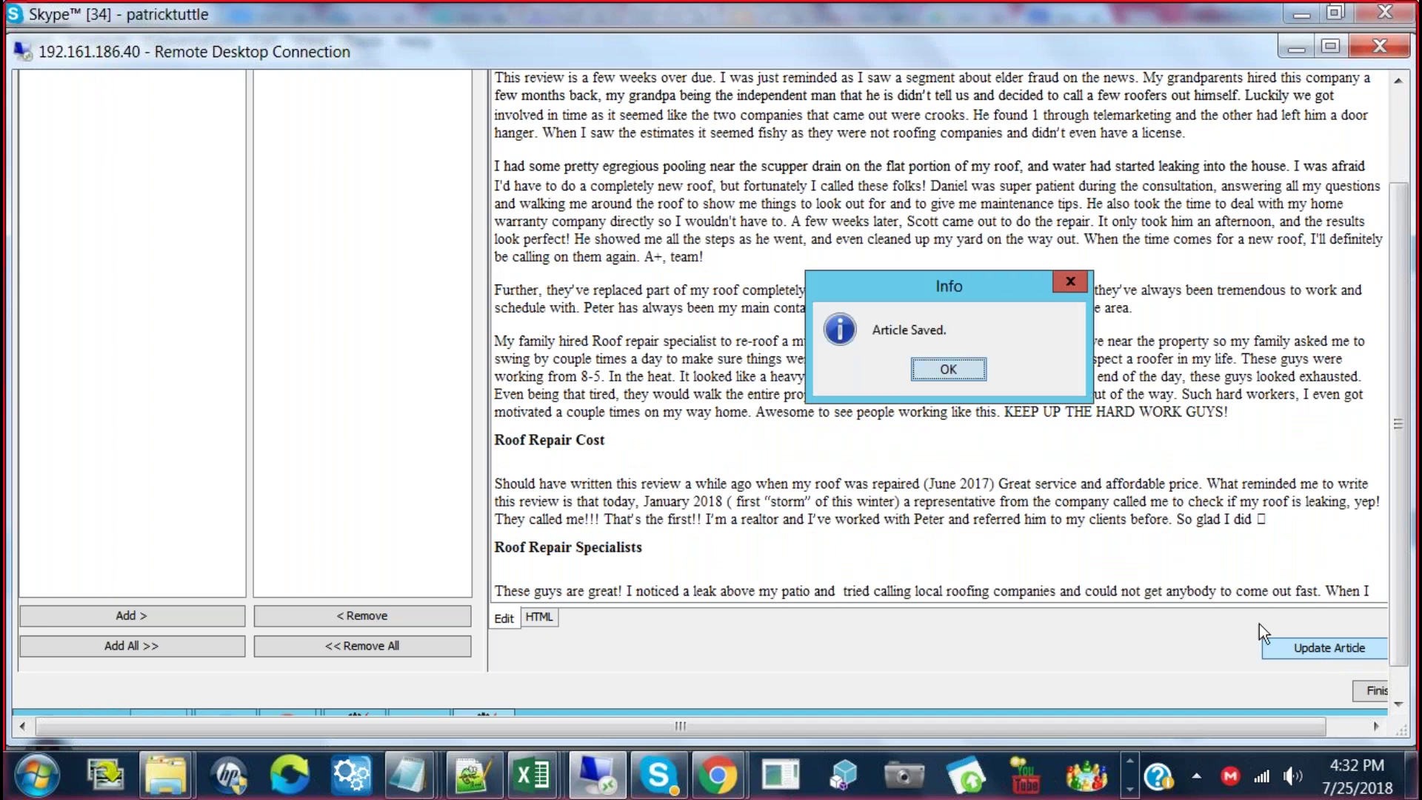
left_click(949, 372)
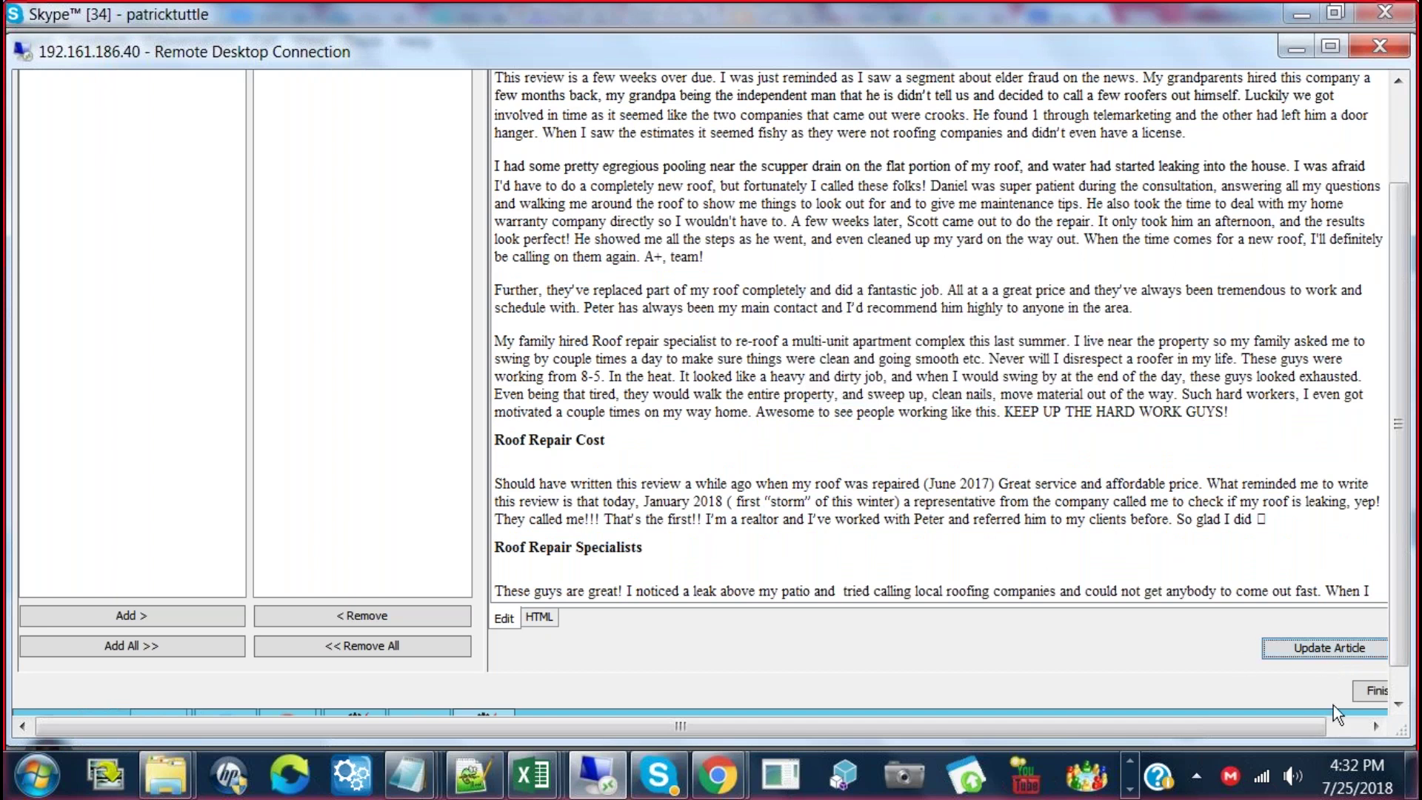
Try to finish the content selection, updating the open roof repair specialists article again before the second attempt
left_click(1366, 690)
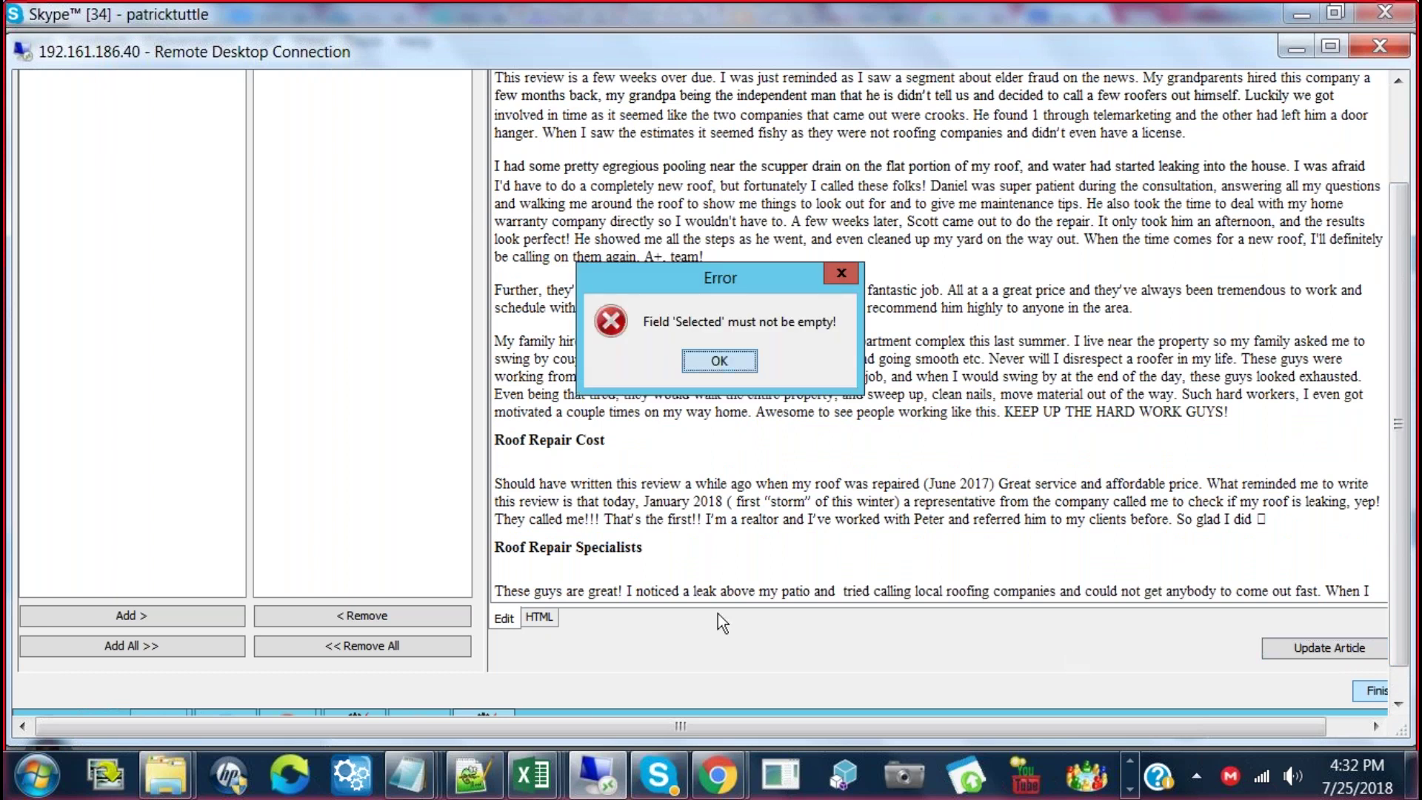
left_click(720, 363)
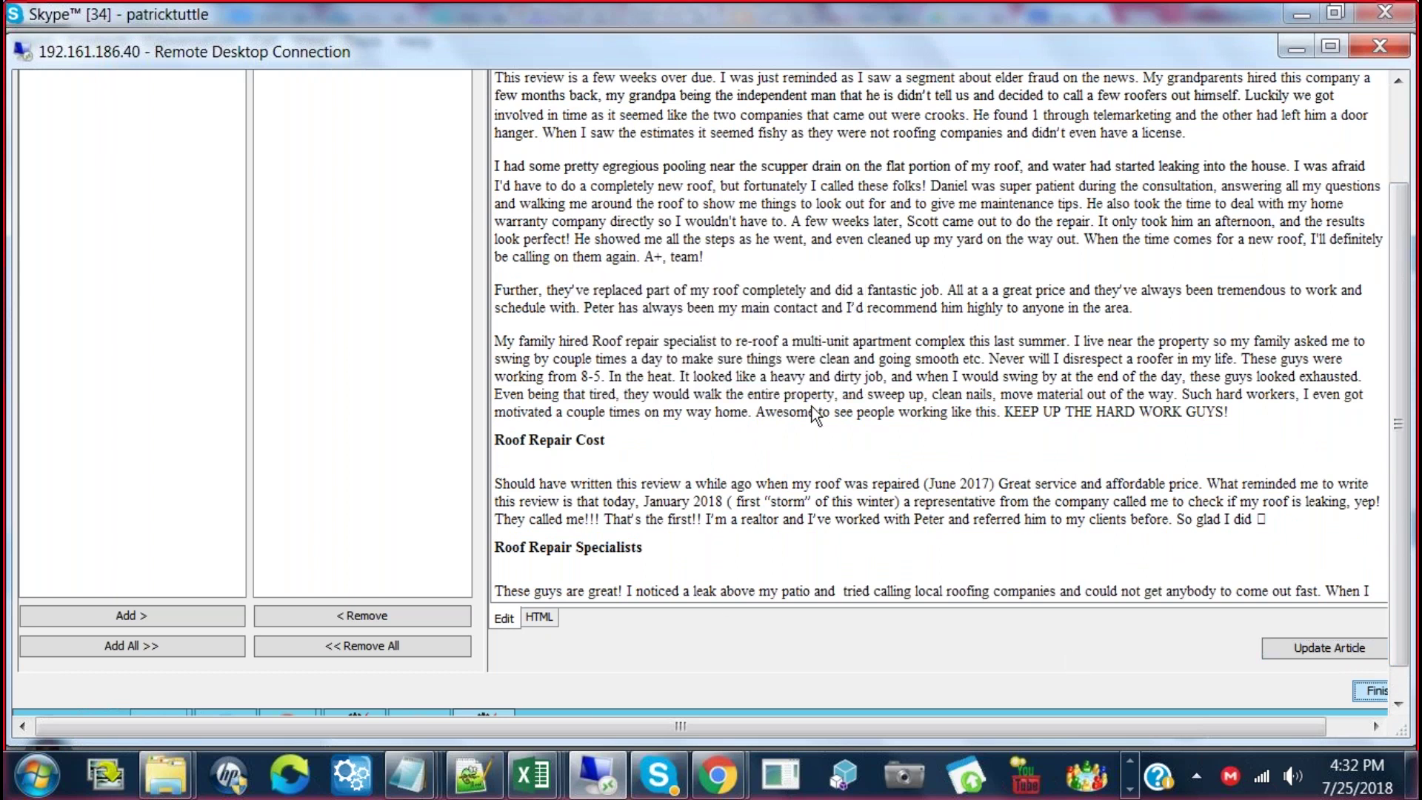
left_click(1335, 643)
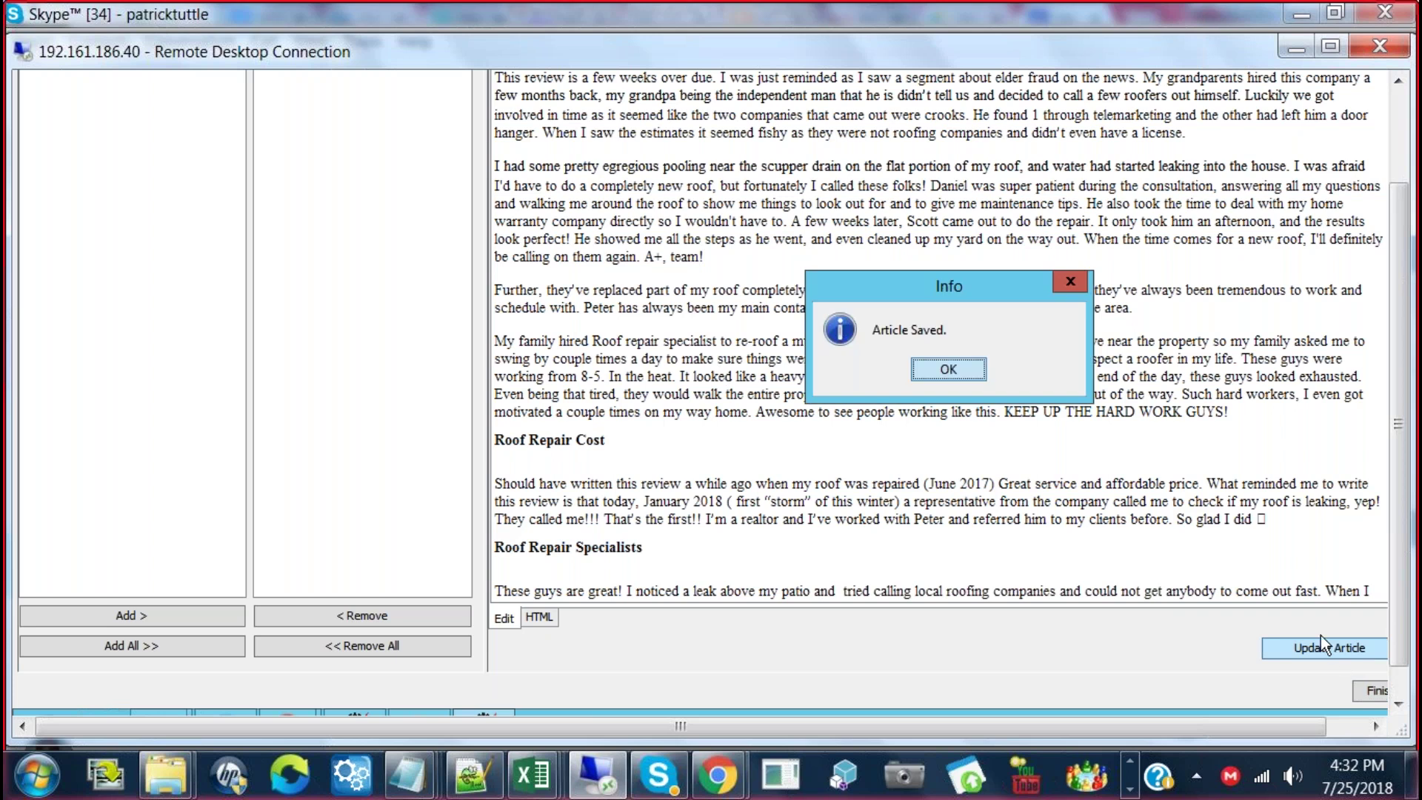
left_click(951, 370)
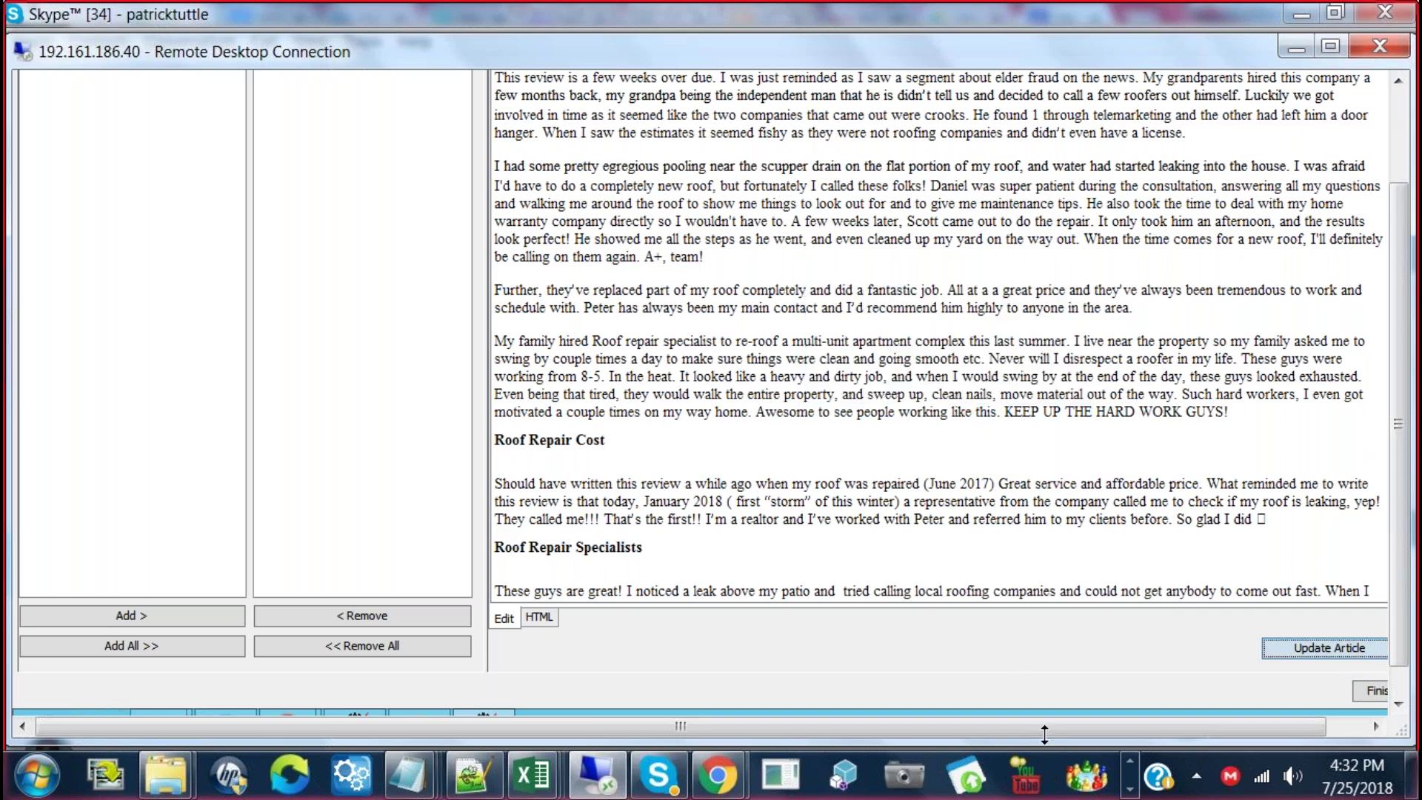
left_click_drag(1045, 727, 1235, 733)
left_click(1404, 702)
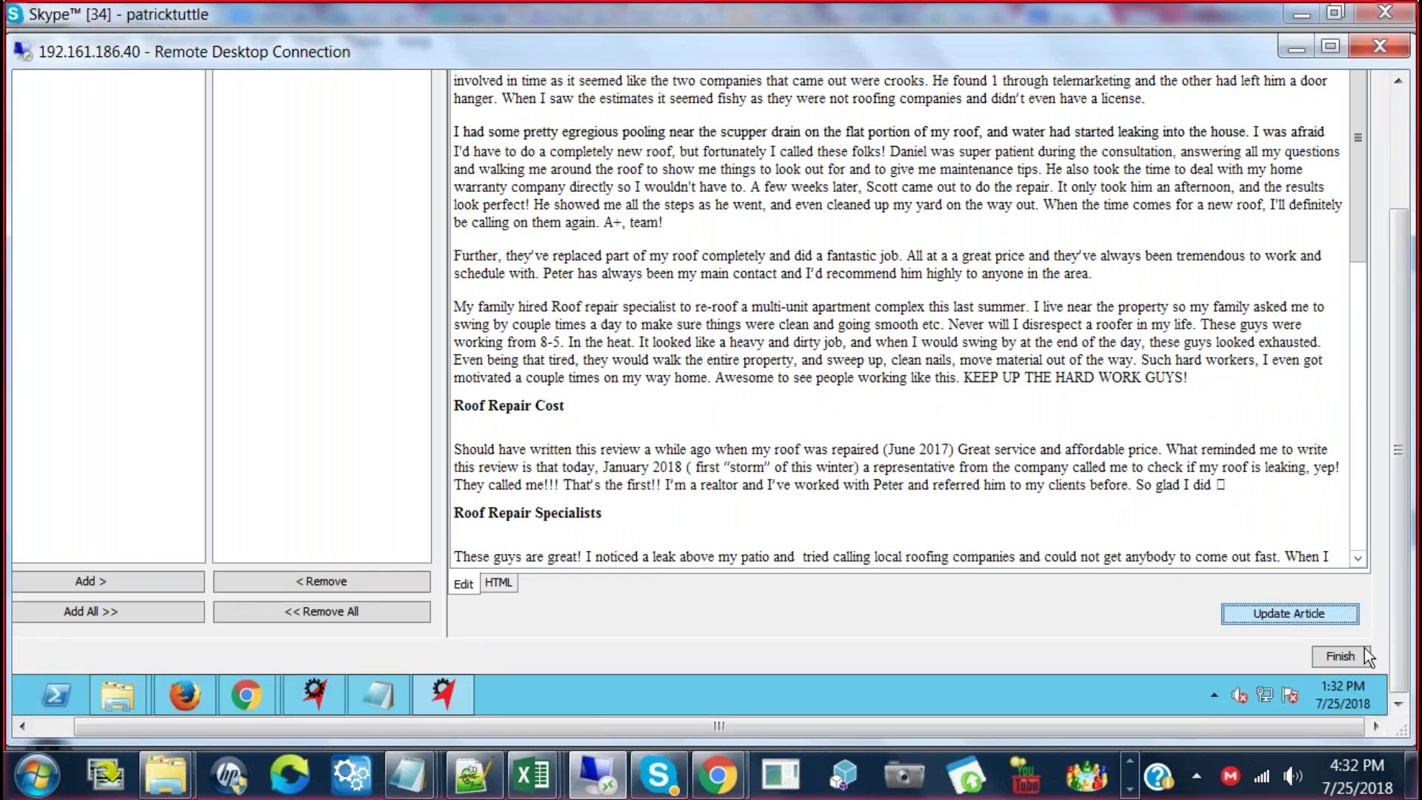
left_click(1339, 656)
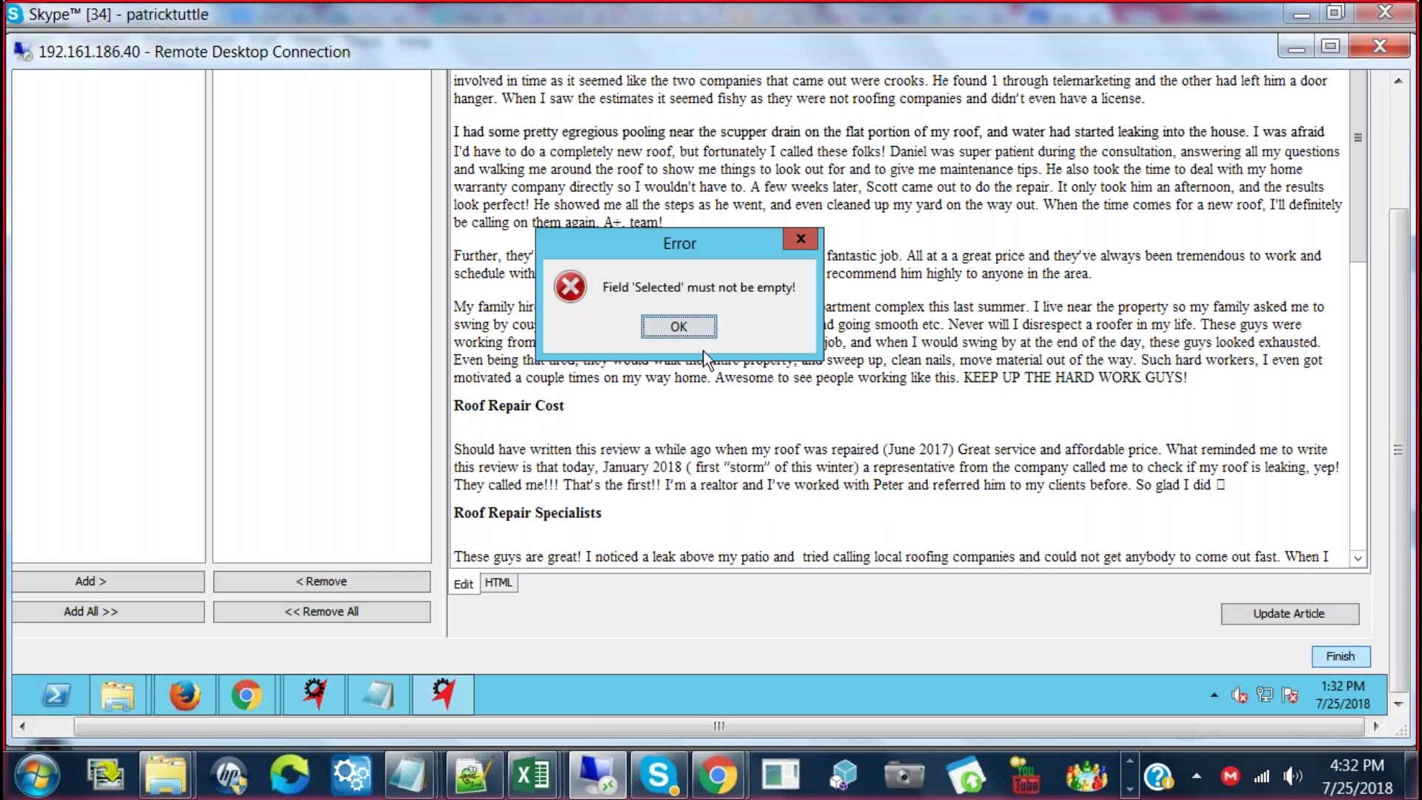
left_click(694, 323)
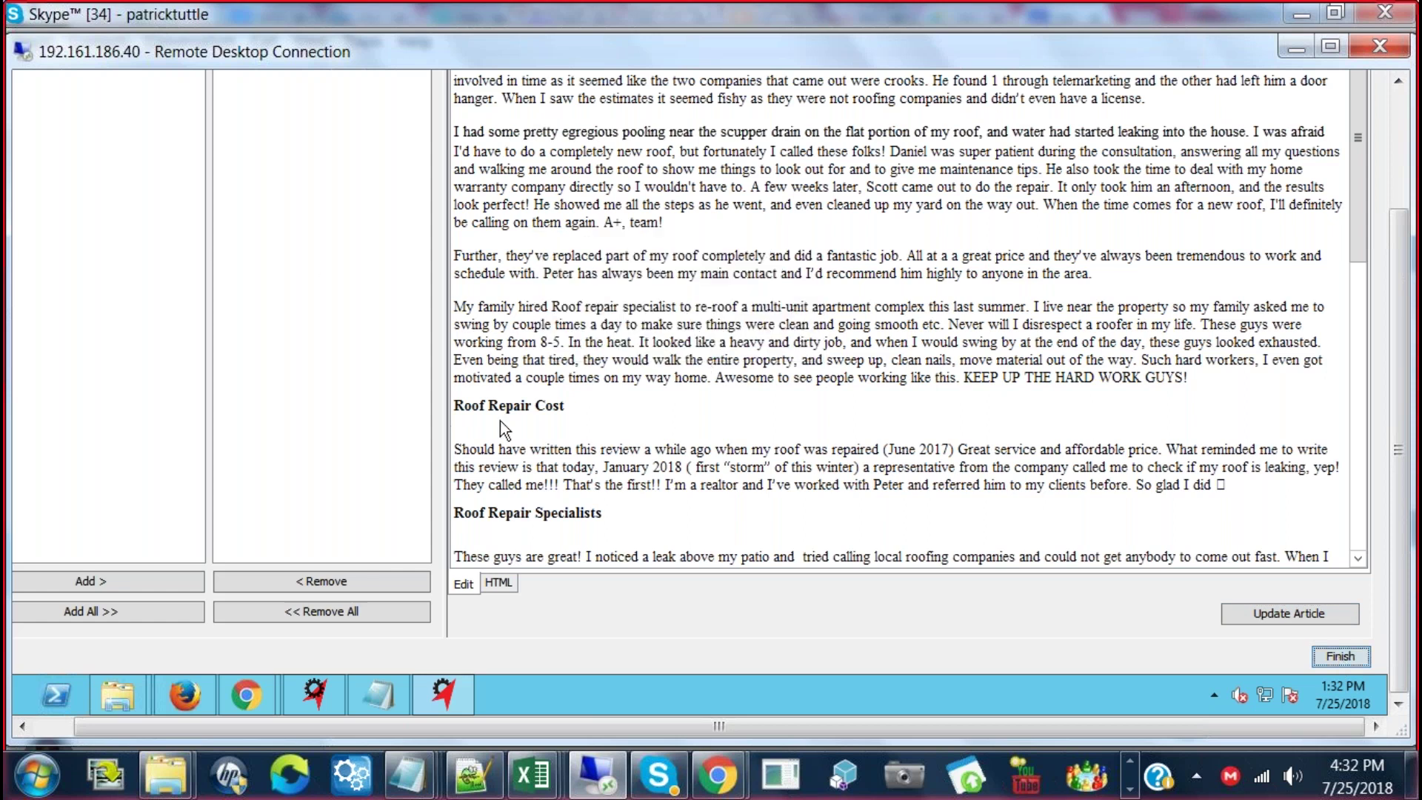
left_click(474, 589)
left_click(692, 343)
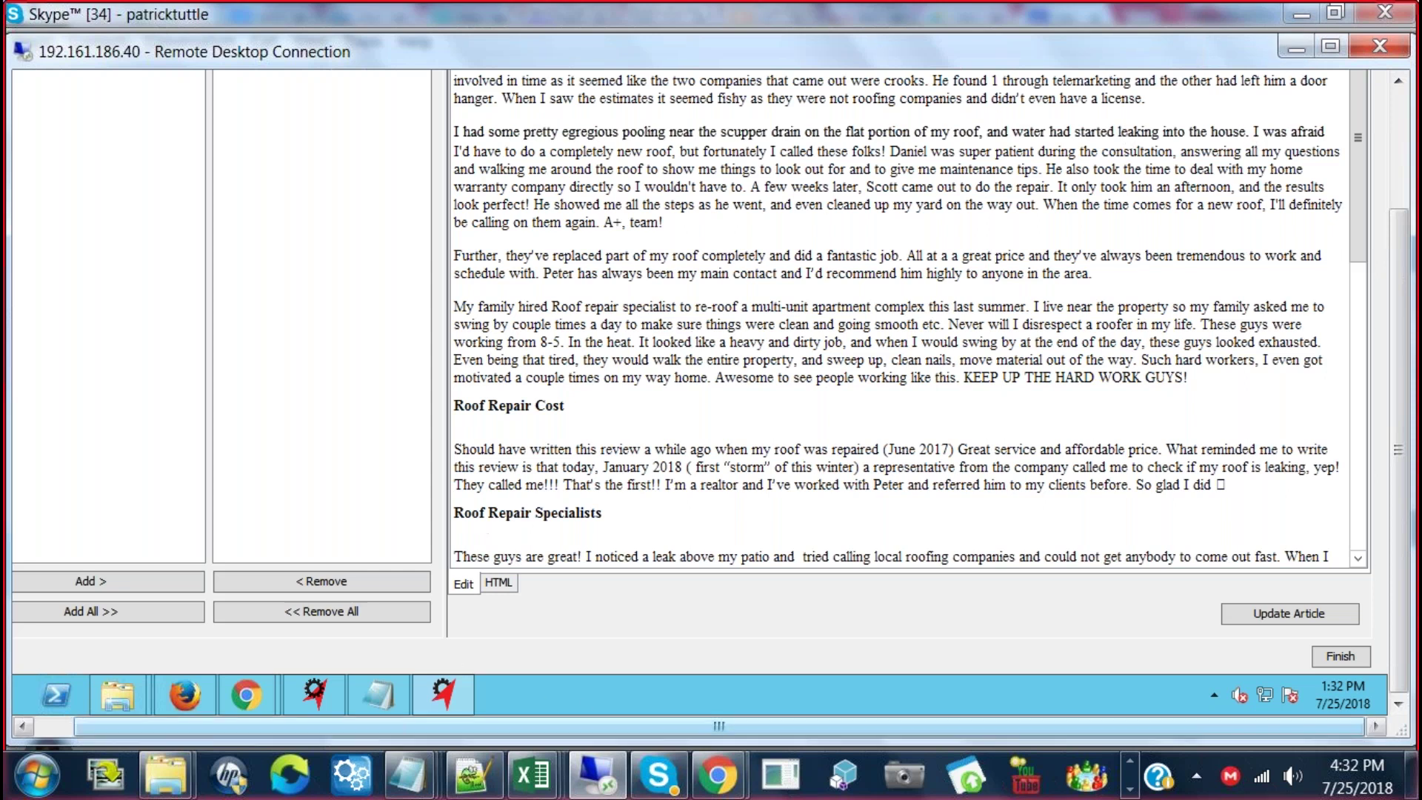
left_click(1293, 48)
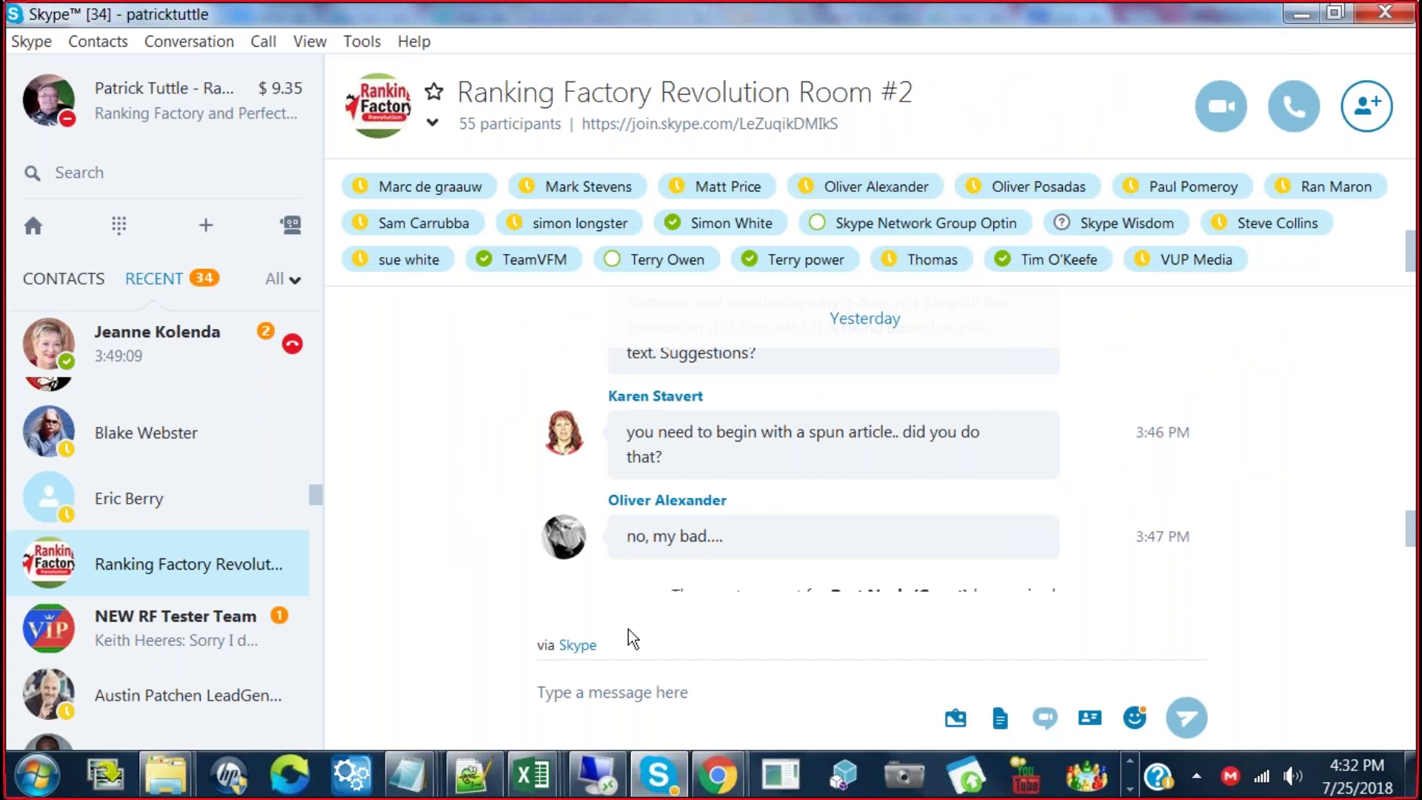
left_click(596, 774)
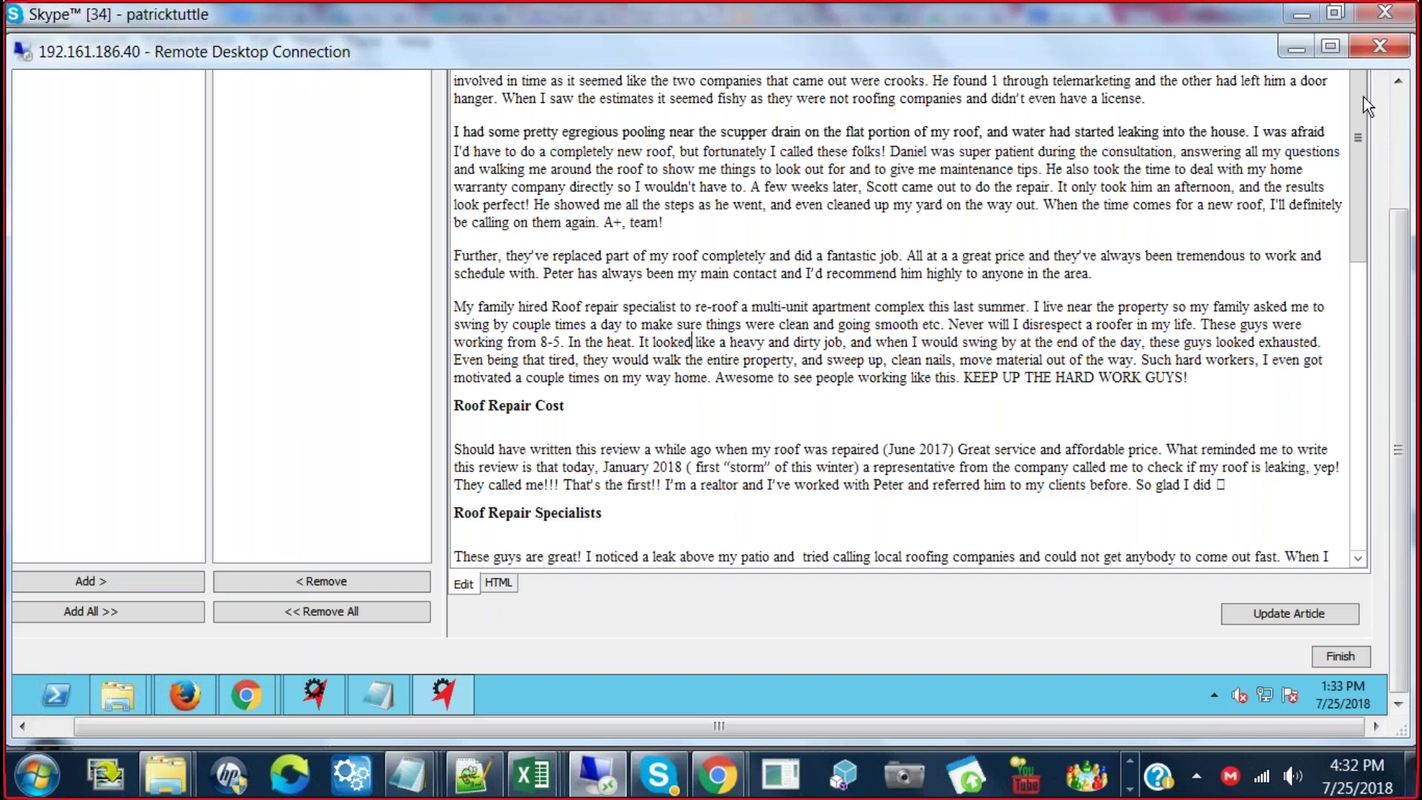
left_click(1296, 49)
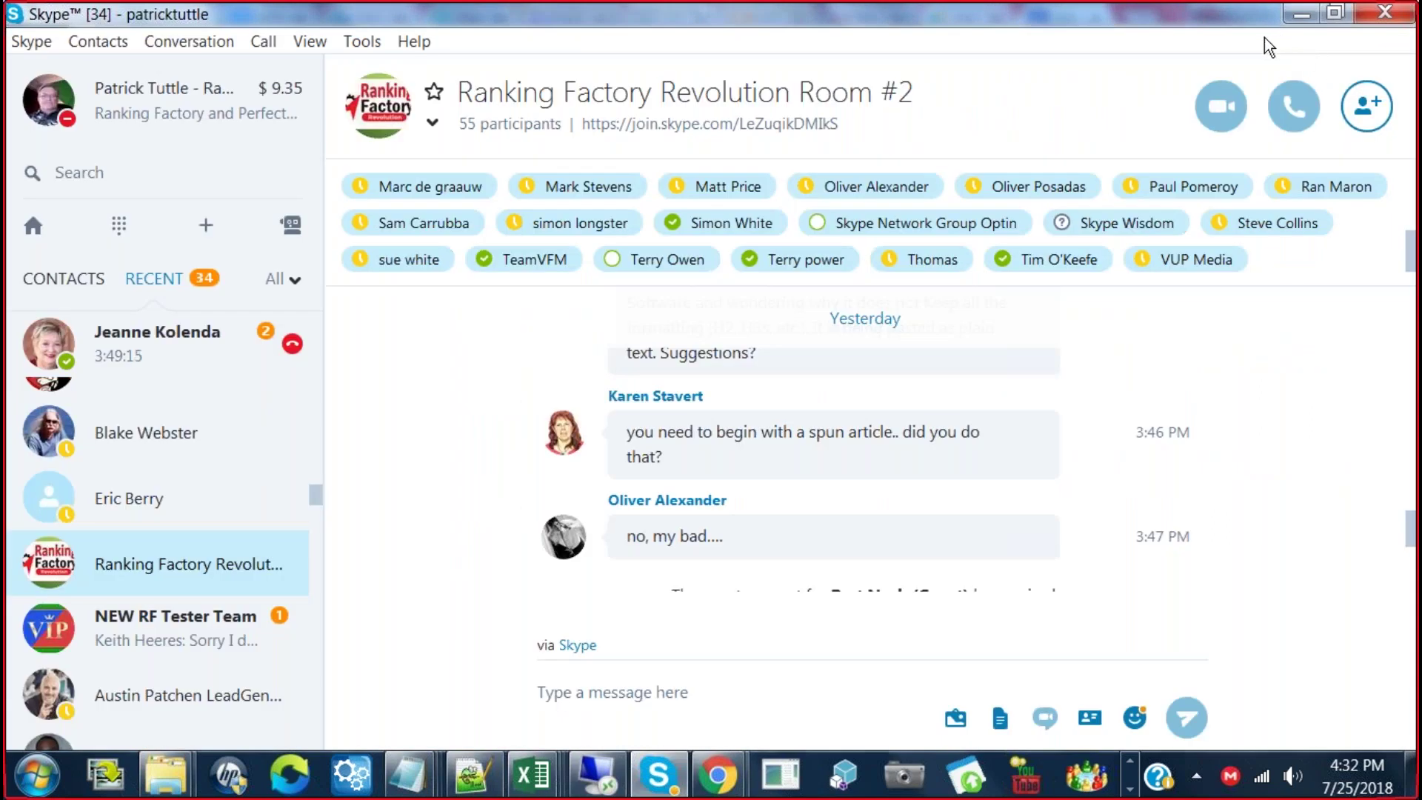
left_click(597, 773)
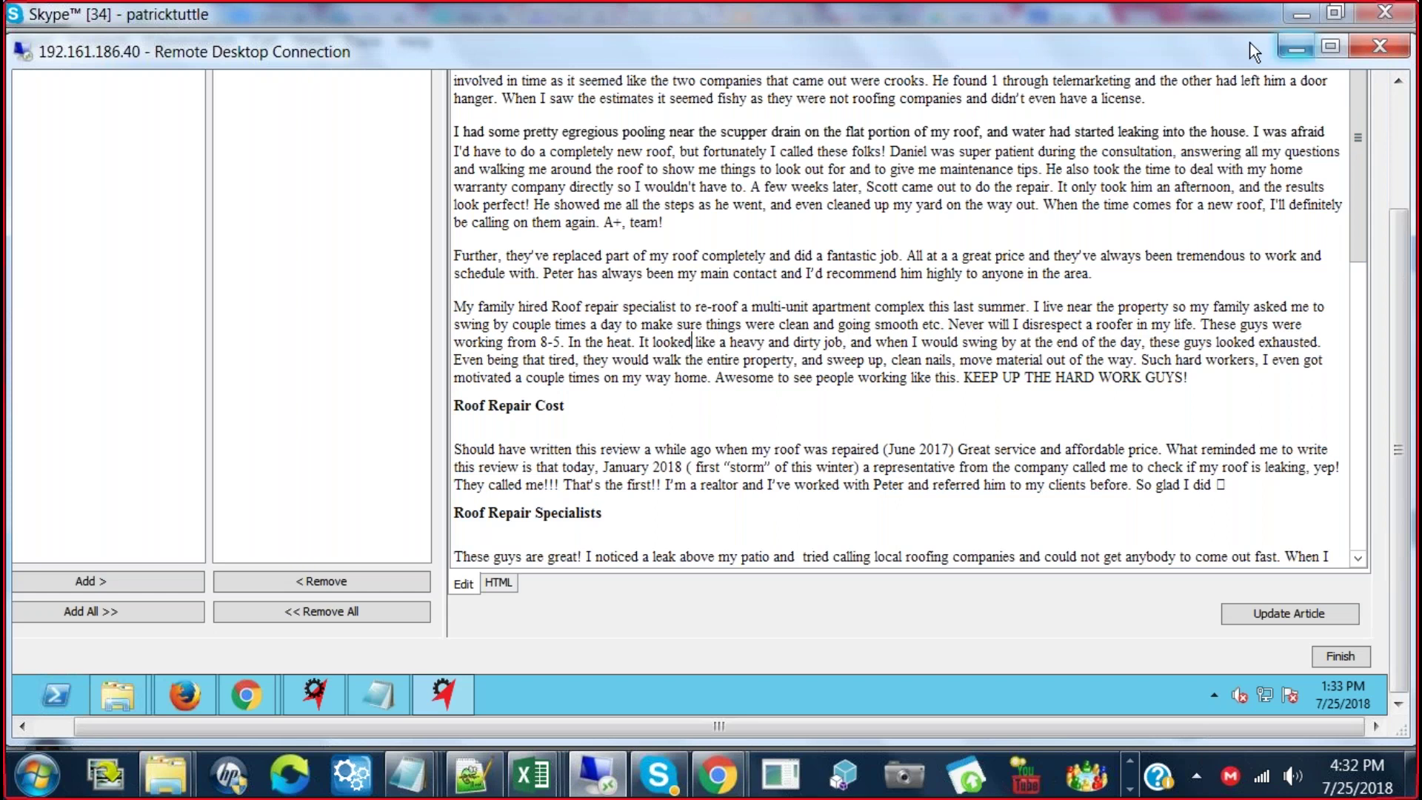
left_click_drag(469, 43, 410, 48)
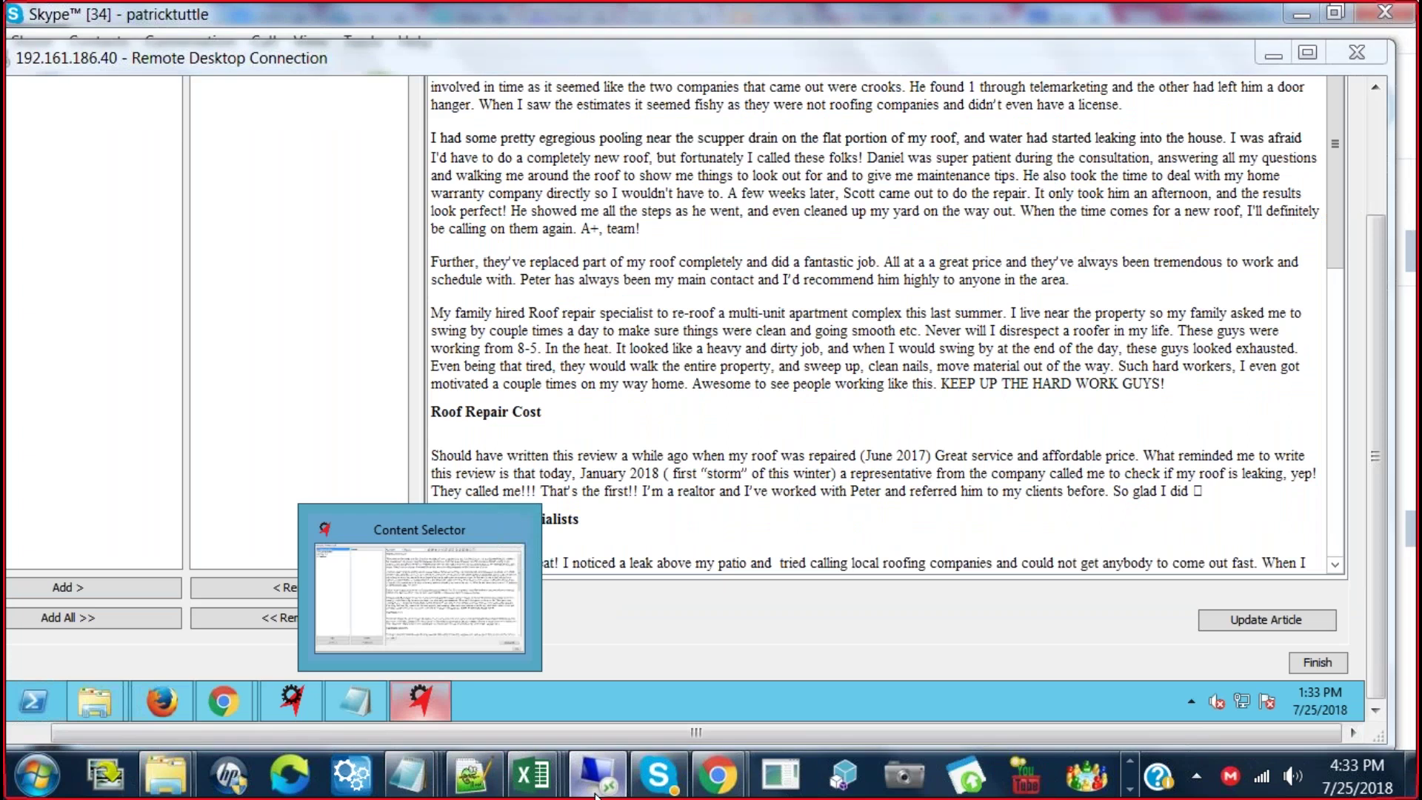
left_click(615, 784)
left_click(608, 779)
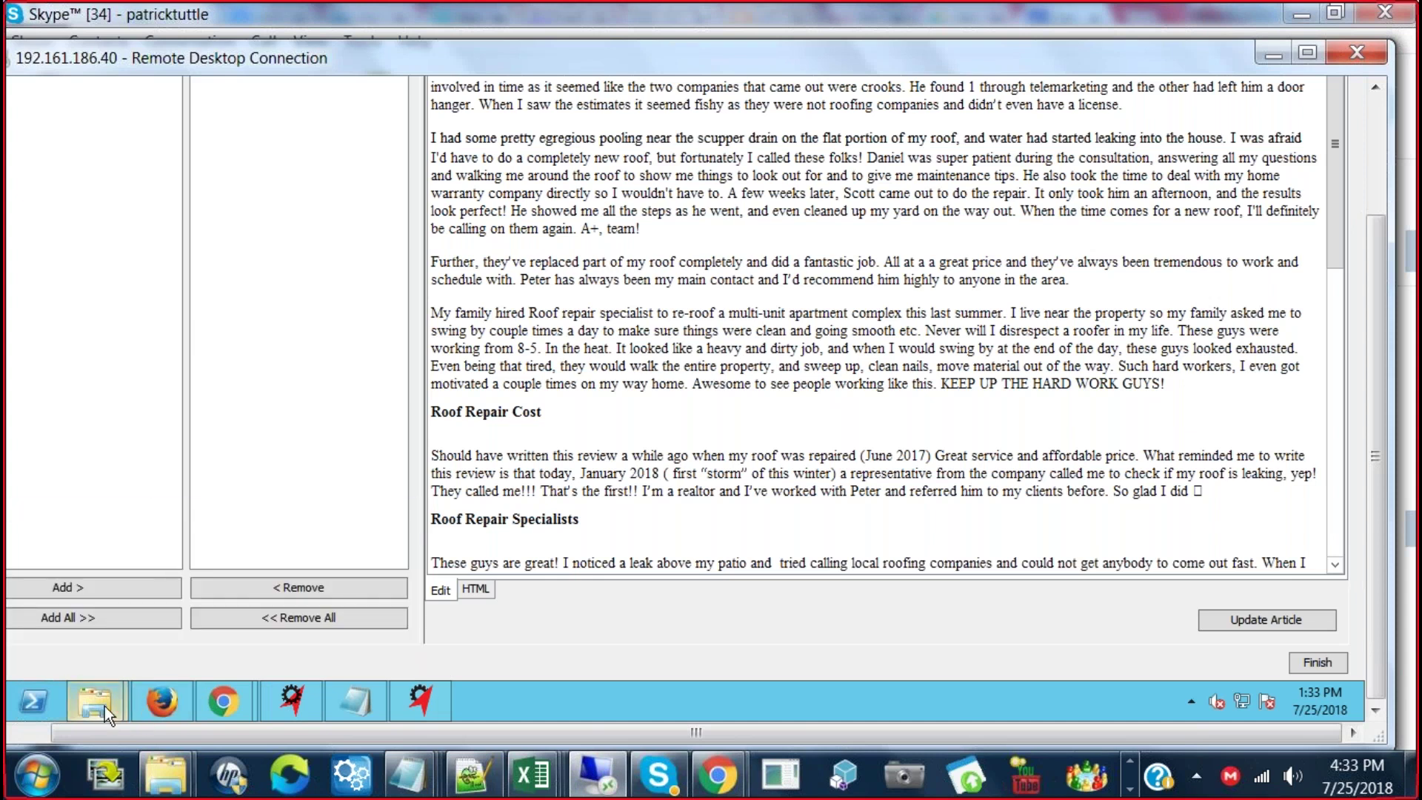
Look through the Downloads and Desktop folders on the remote computer and return to the Content Selector
mouse_move(99, 708)
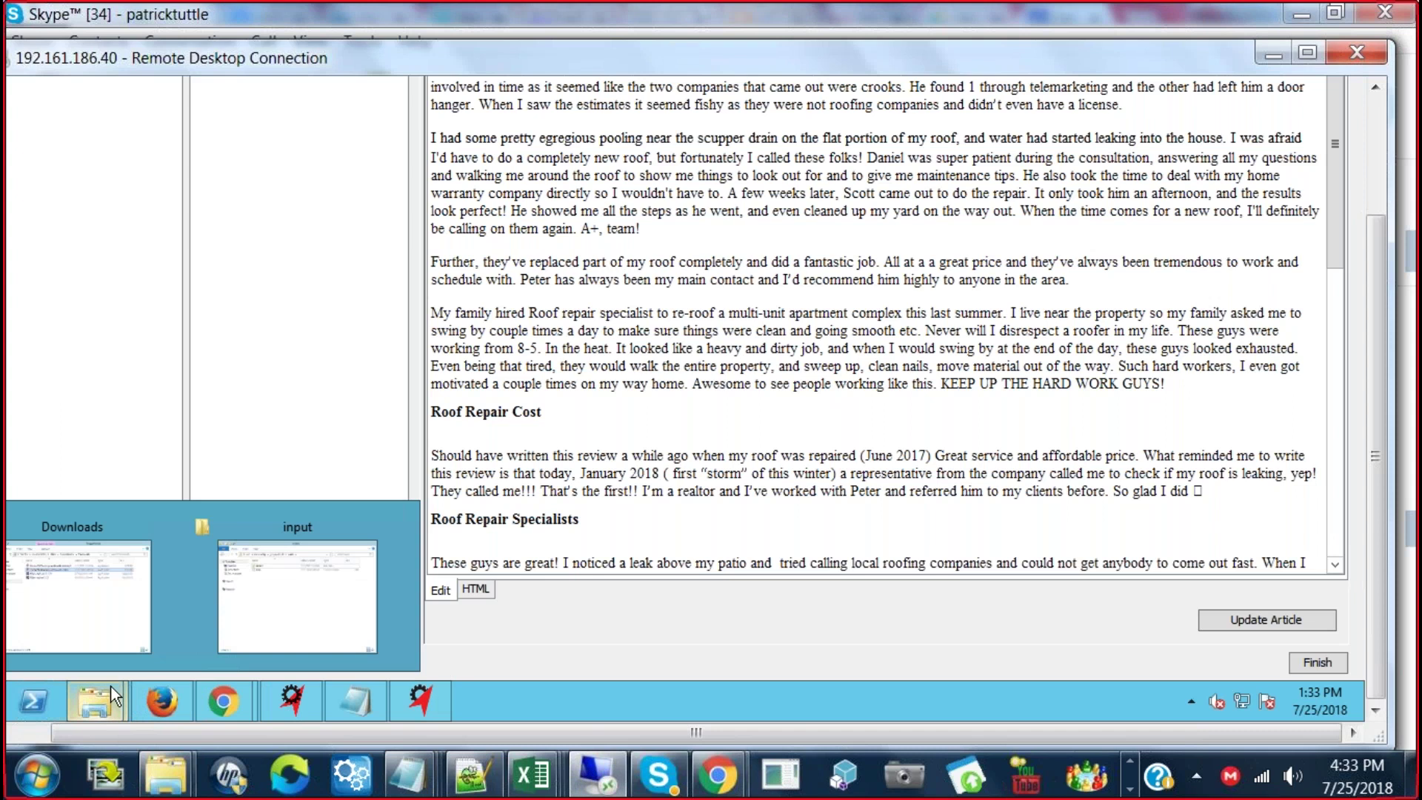
left_click(65, 620)
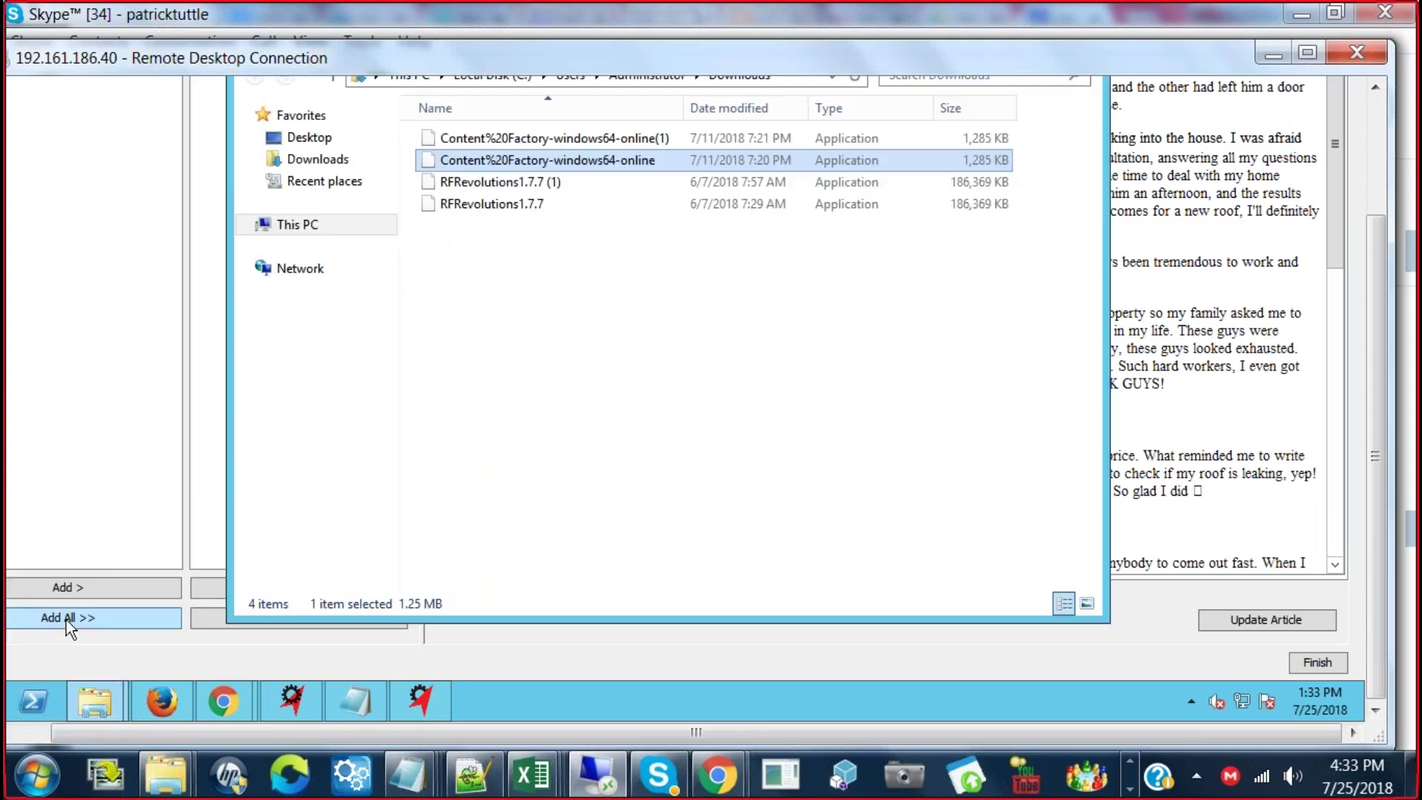
left_click(328, 138)
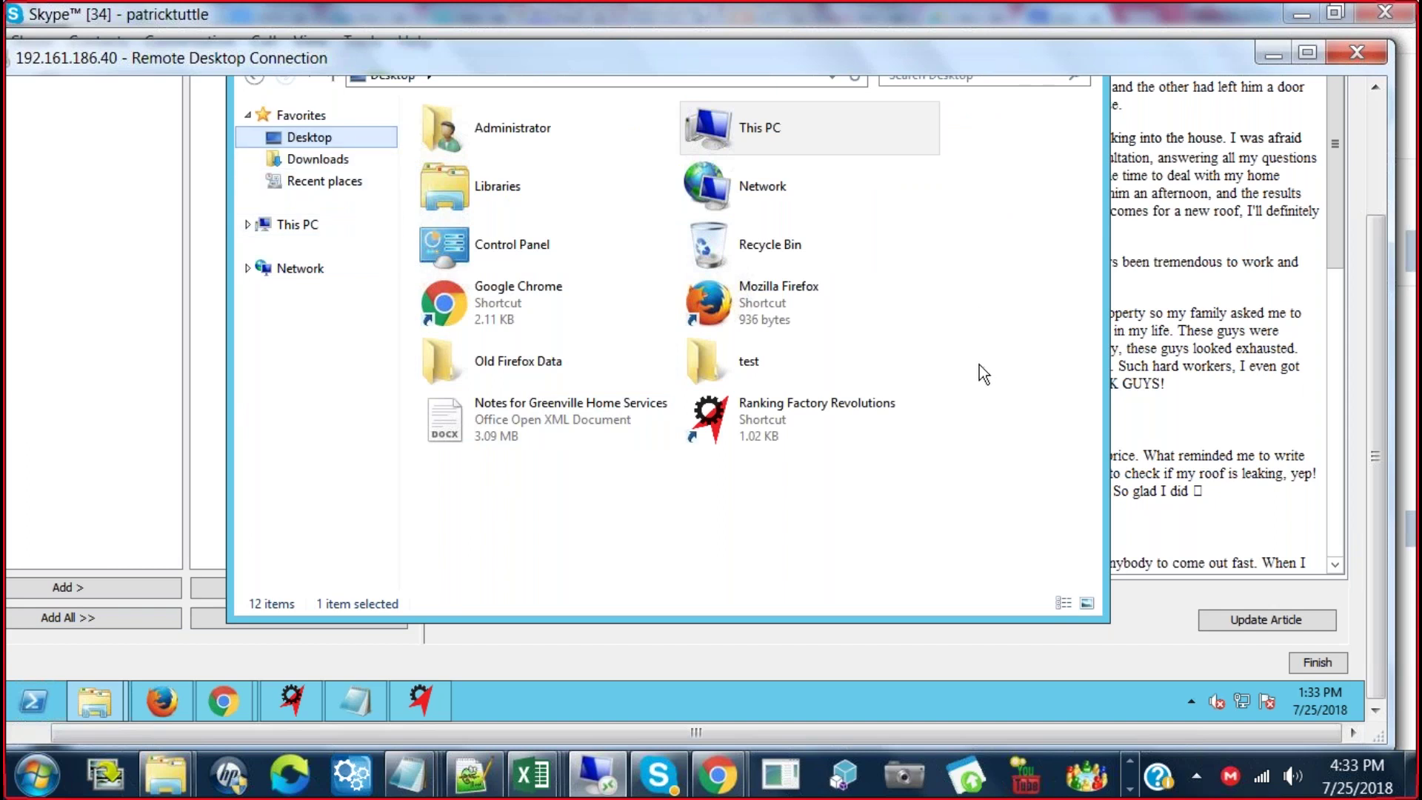
left_click(1212, 260)
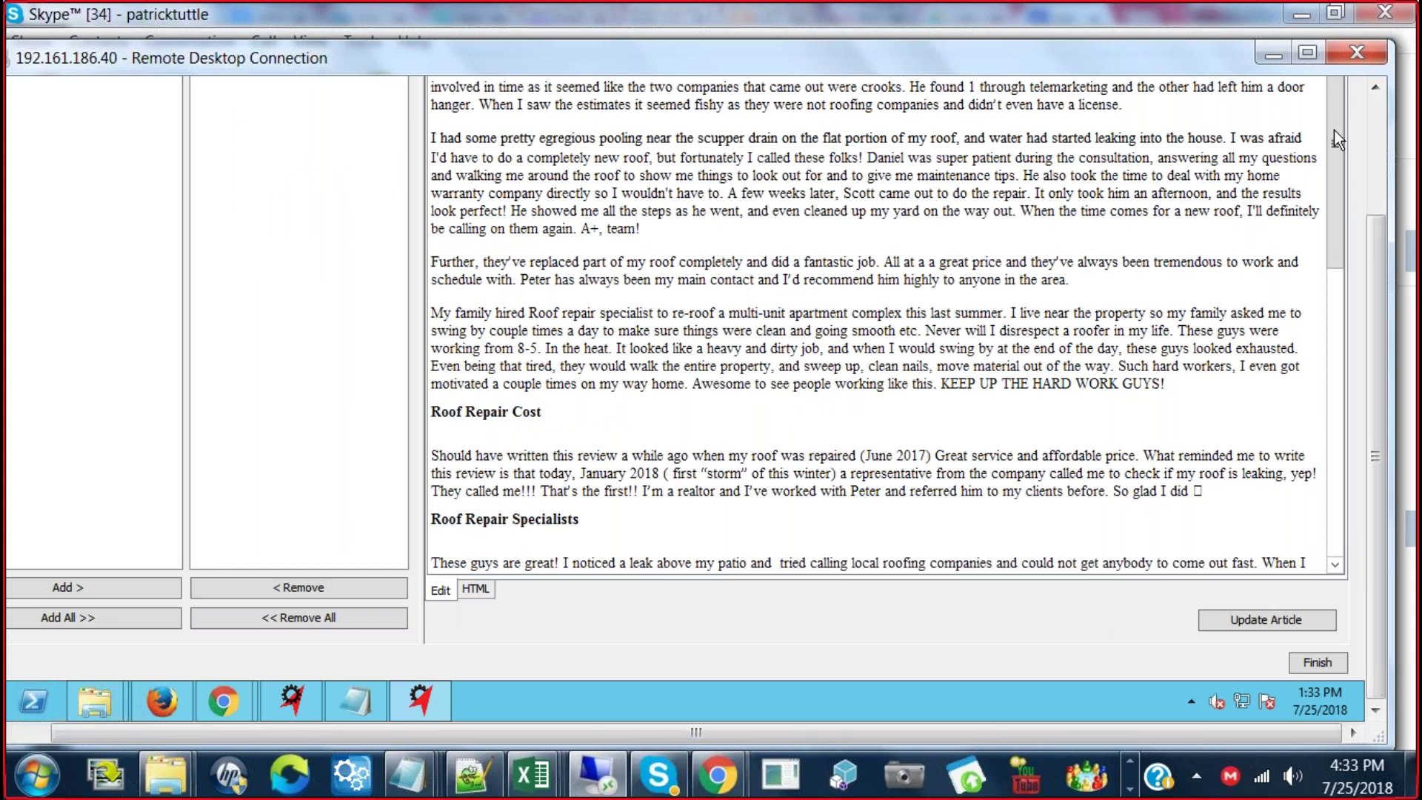
Highlight the "roof repair cost" article and the second "roof repair specialists" article in the list, and review the selection controls
left_click_drag(1368, 217, 1375, 89)
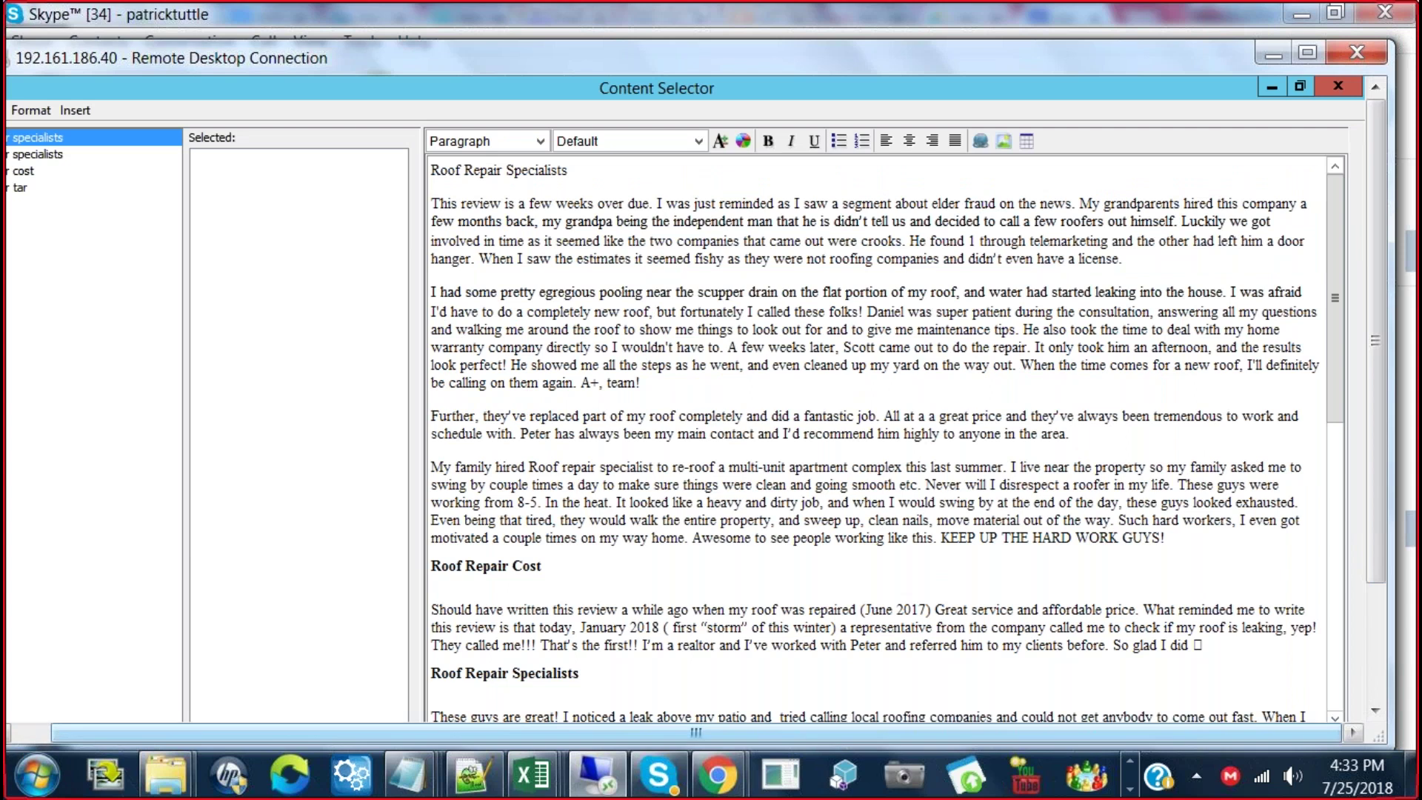
left_click_drag(72, 735, 32, 734)
left_click(36, 171)
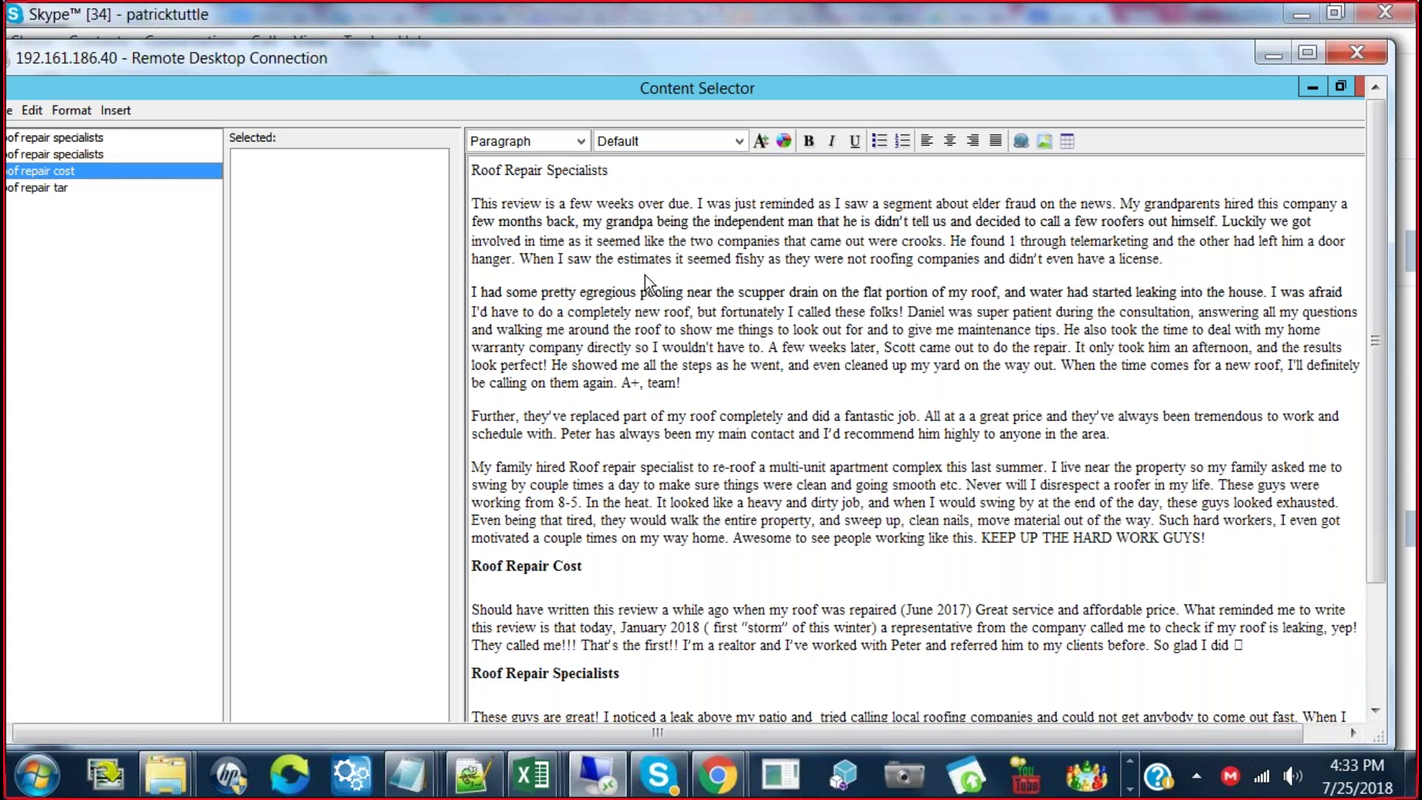
left_click(89, 154)
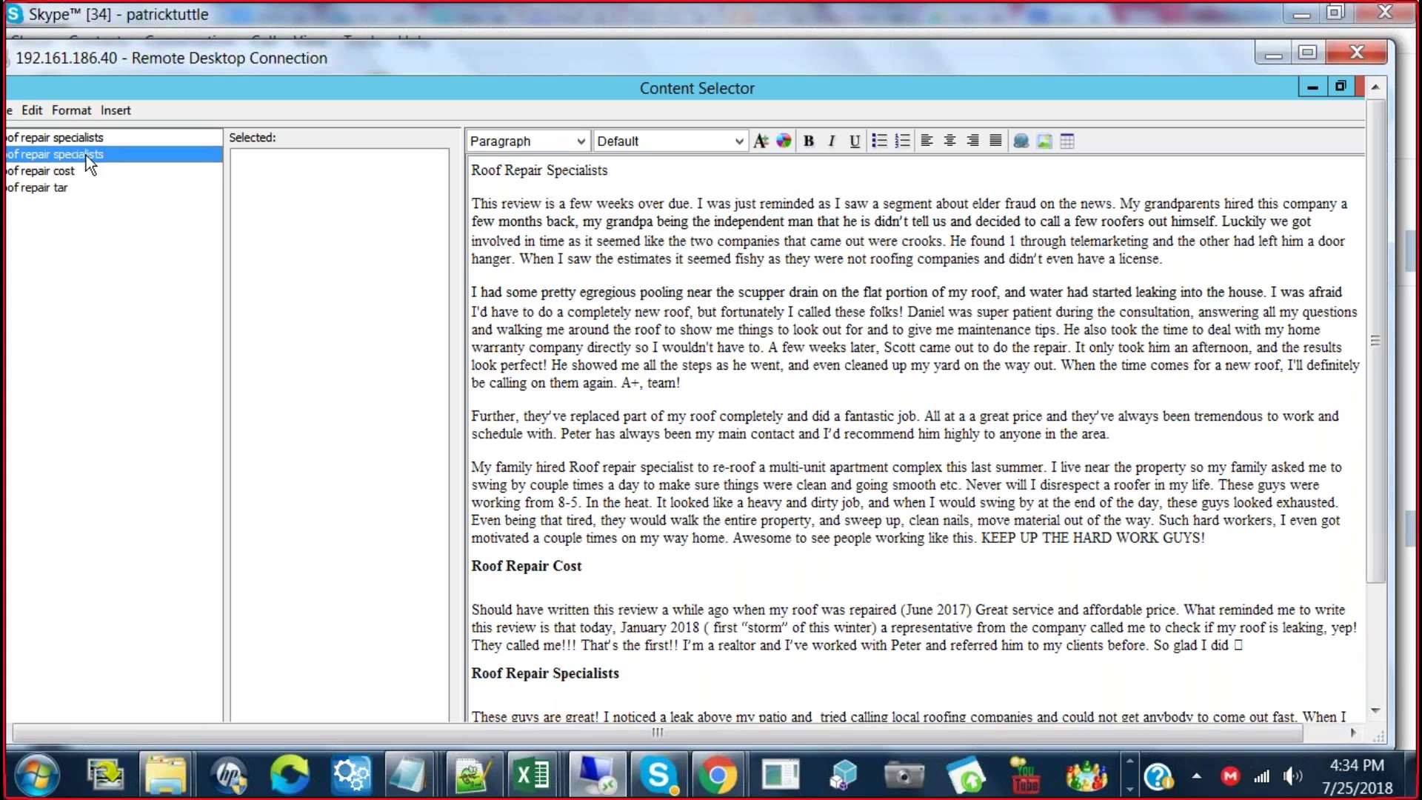
scroll(1386, 522, "down", 1)
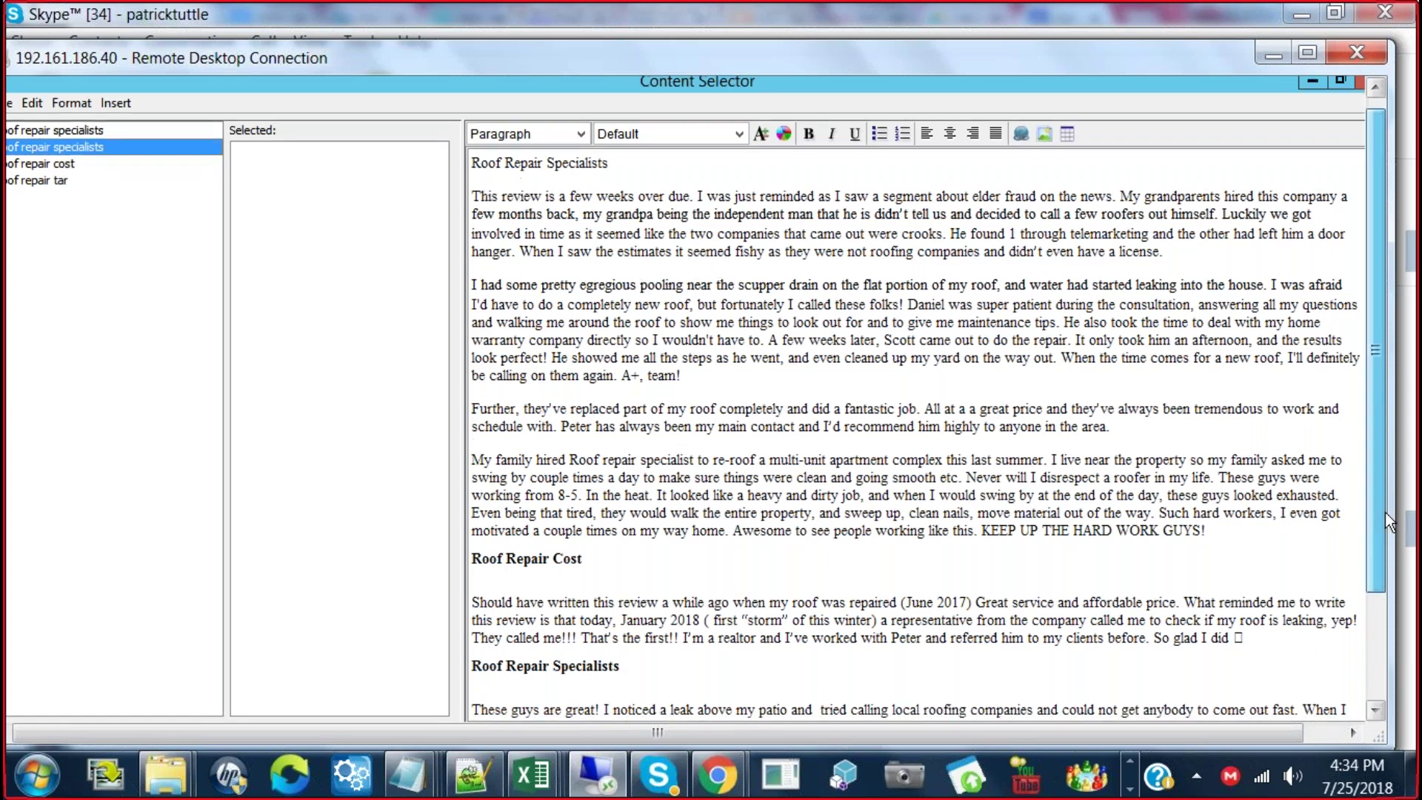
scroll(1384, 512, "down", 5)
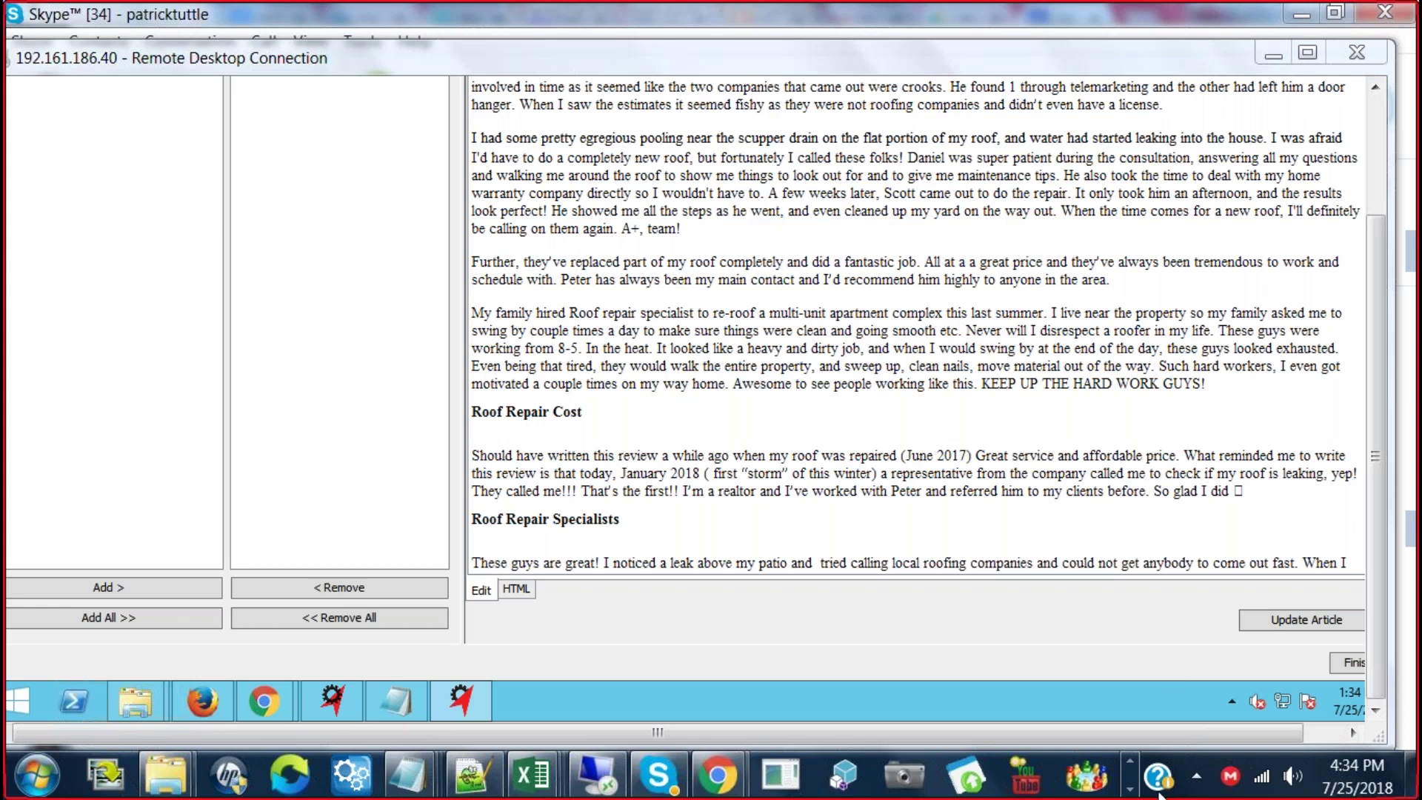
Switch from the remote desktop to the Ranking Factory Revolutions toolbox on the local computer
left_click(1129, 789)
left_click(1130, 789)
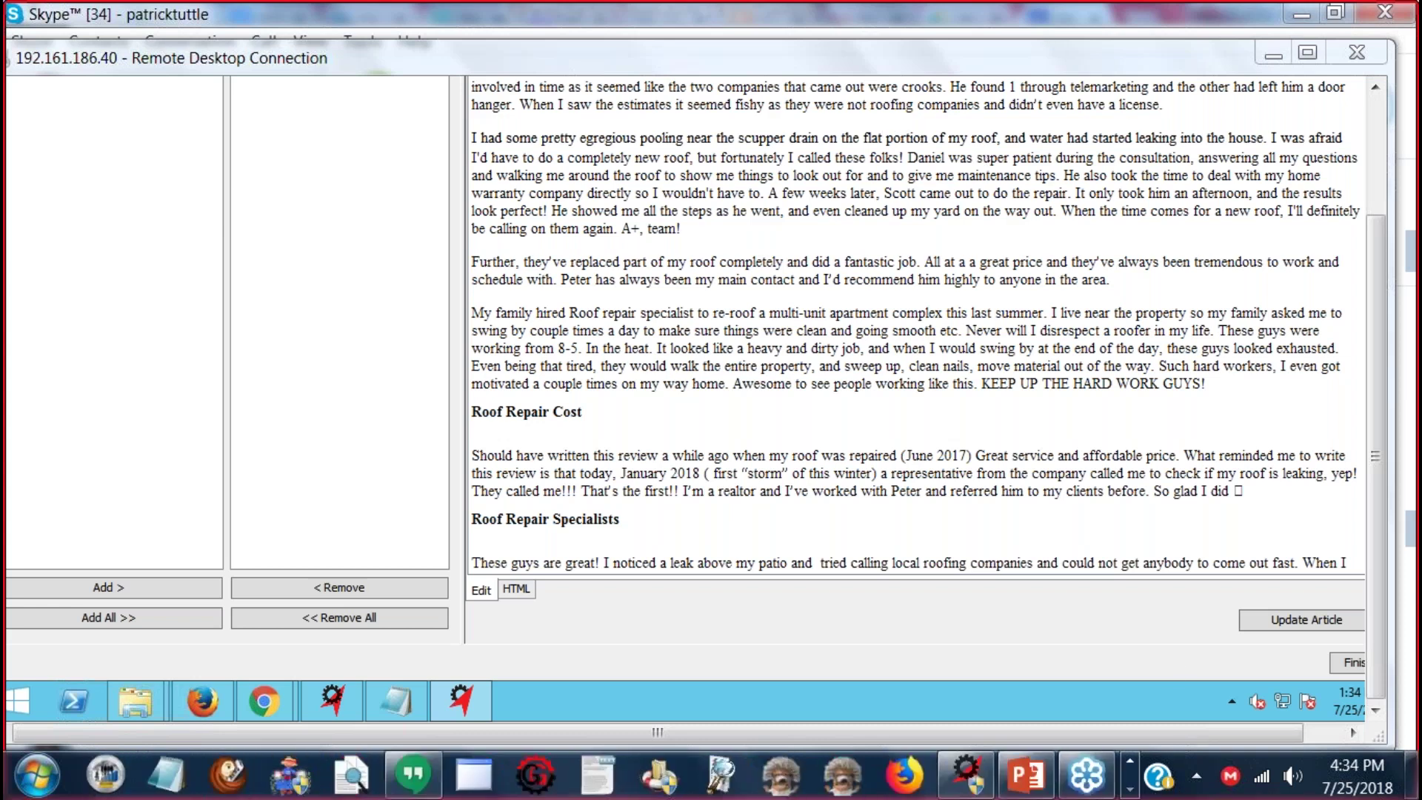
mouse_move(1029, 791)
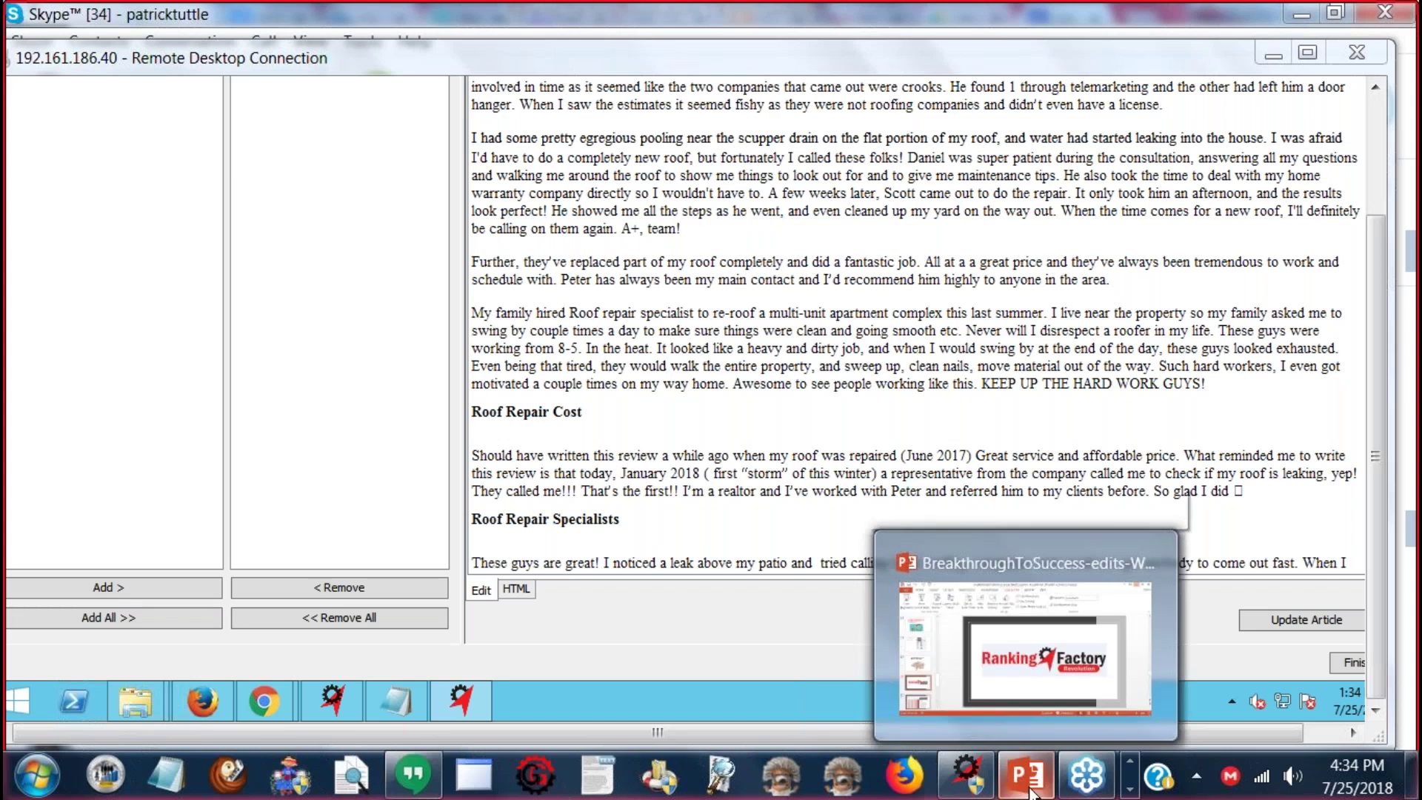
left_click(966, 776)
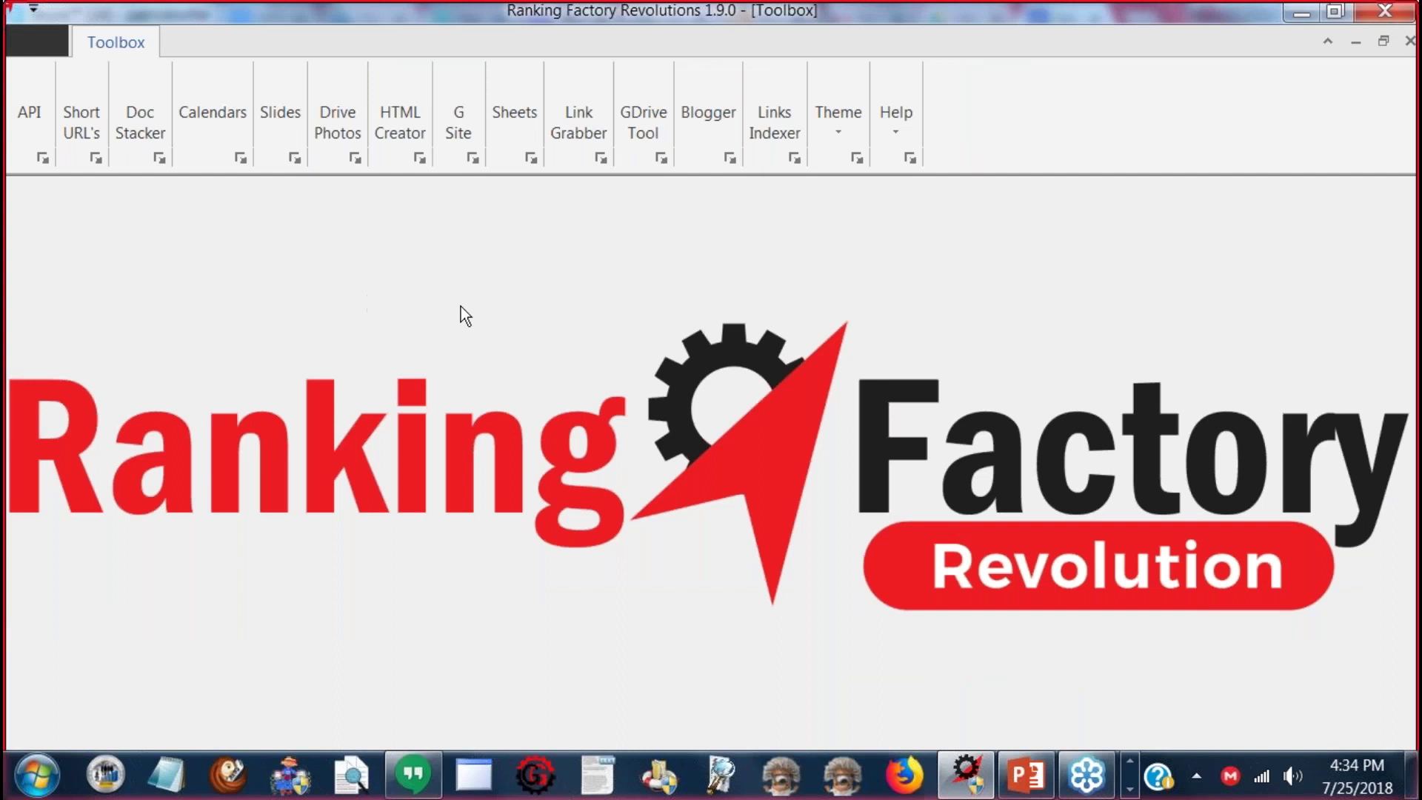